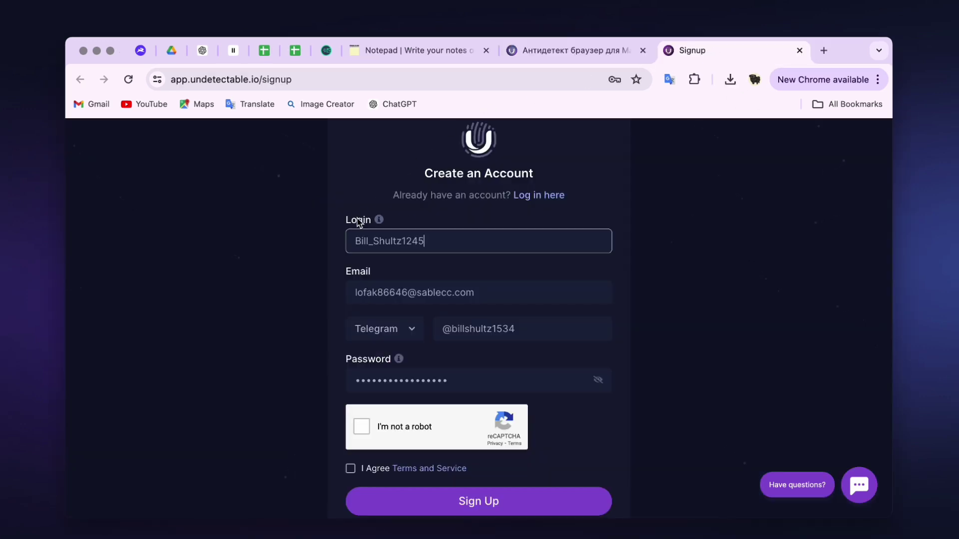
Submit the signup form with the robot check and terms accepted, and verify the email with the emailed verification code
mouse_move(378, 225)
scroll(490, 368, "down", 2)
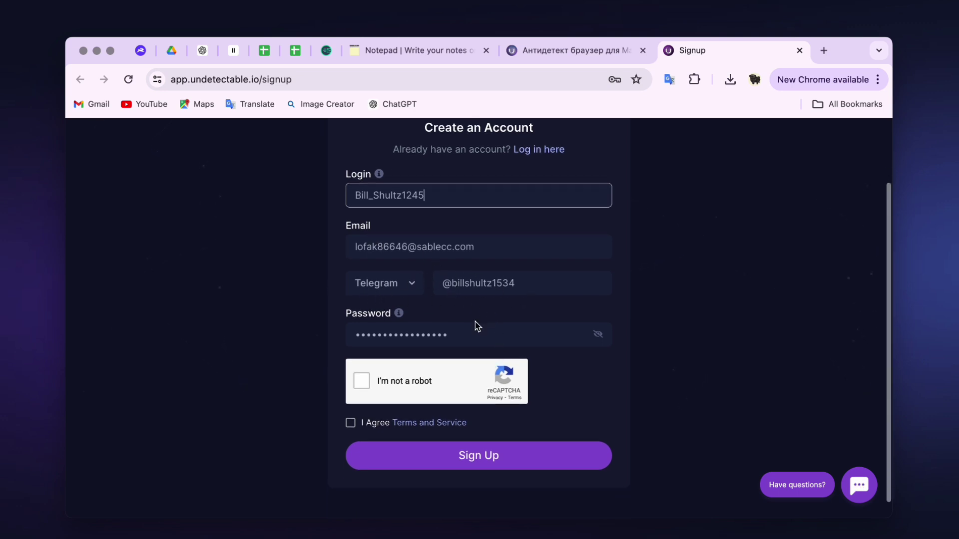
left_click(362, 381)
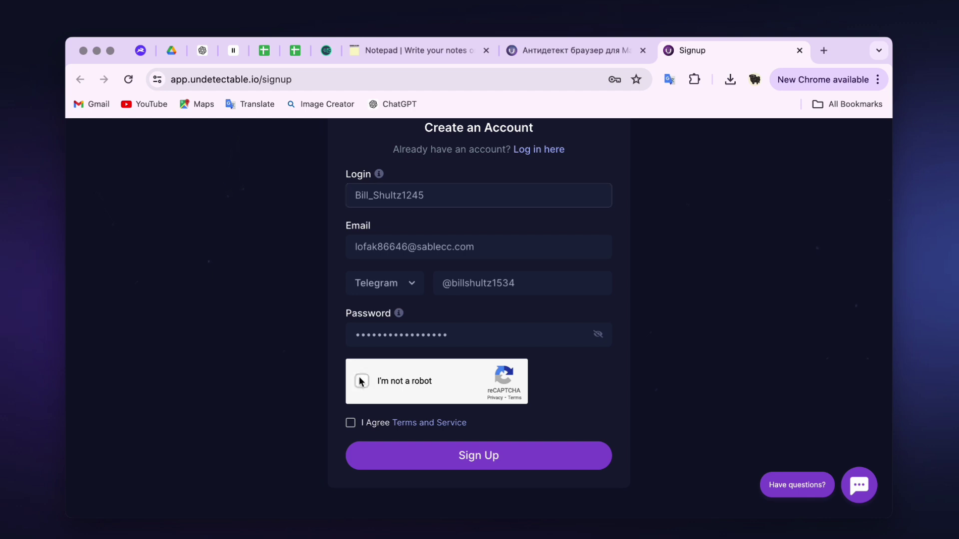
left_click(351, 424)
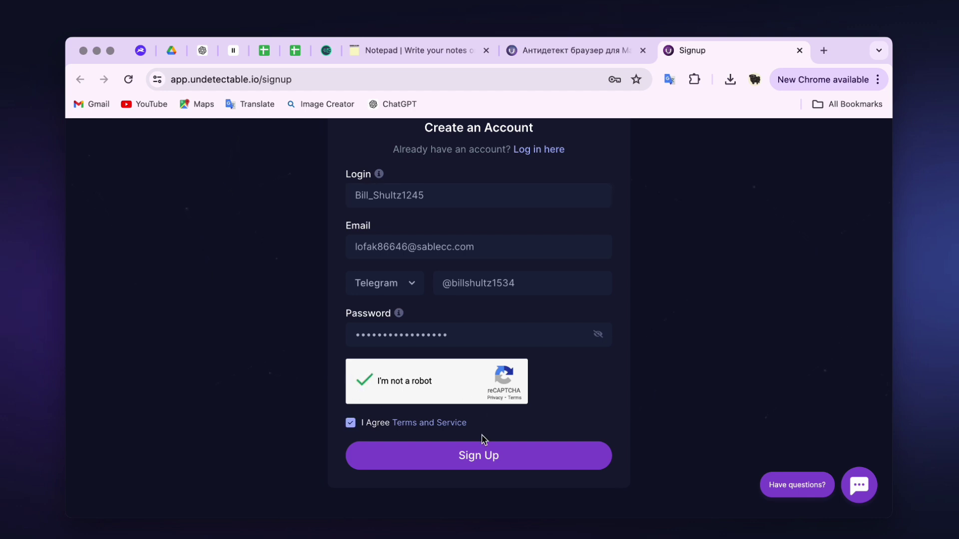
left_click(483, 460)
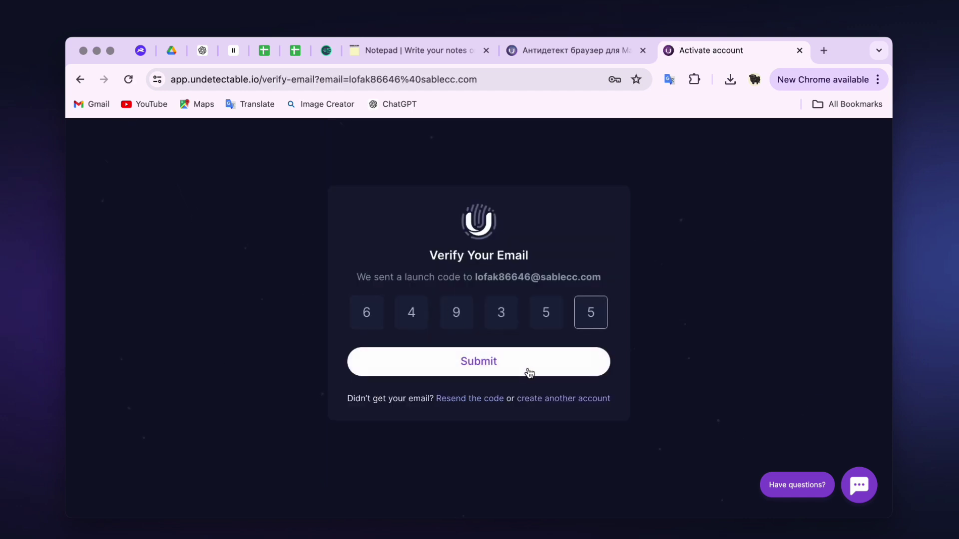
left_click(529, 374)
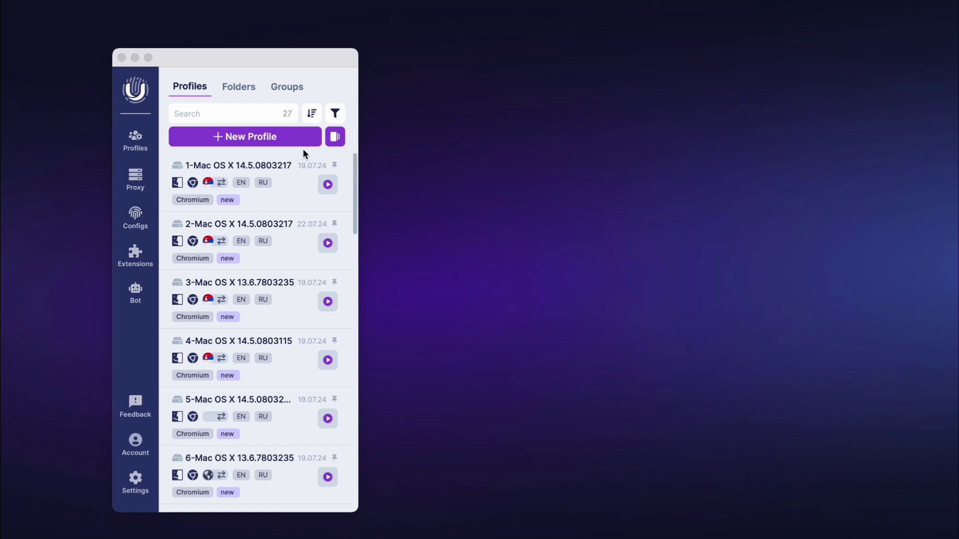
Start a new profile named test2 and set its storage to local after trying the cloud option
left_click(252, 137)
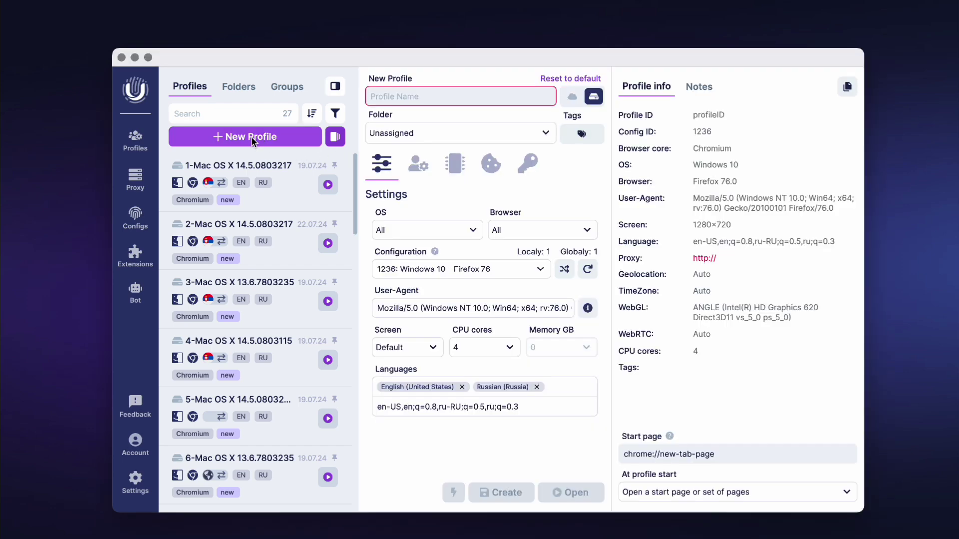
type("test2")
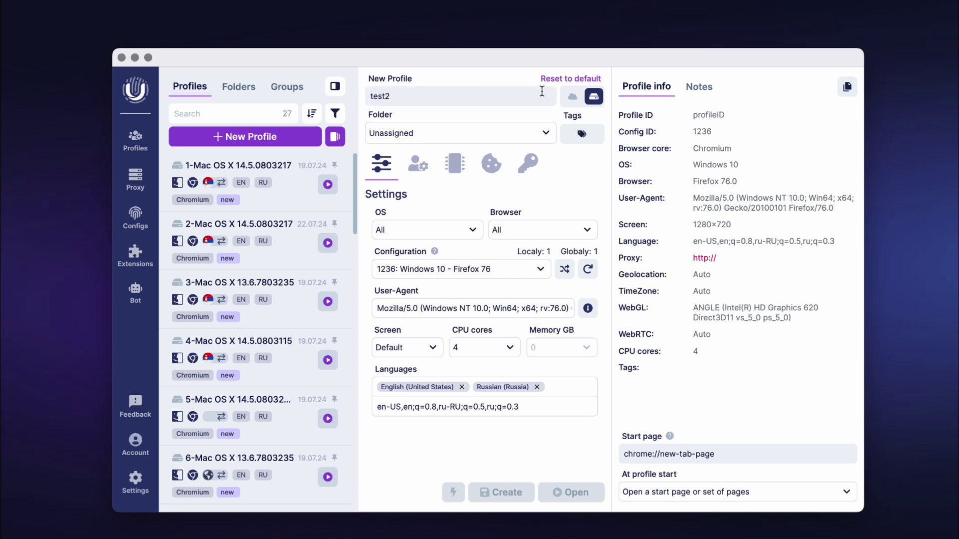
left_click(574, 97)
left_click(594, 97)
left_click(573, 97)
left_click(594, 97)
Assign the test2 profile to the folder New Folder and give it the tag "new"
left_click(531, 134)
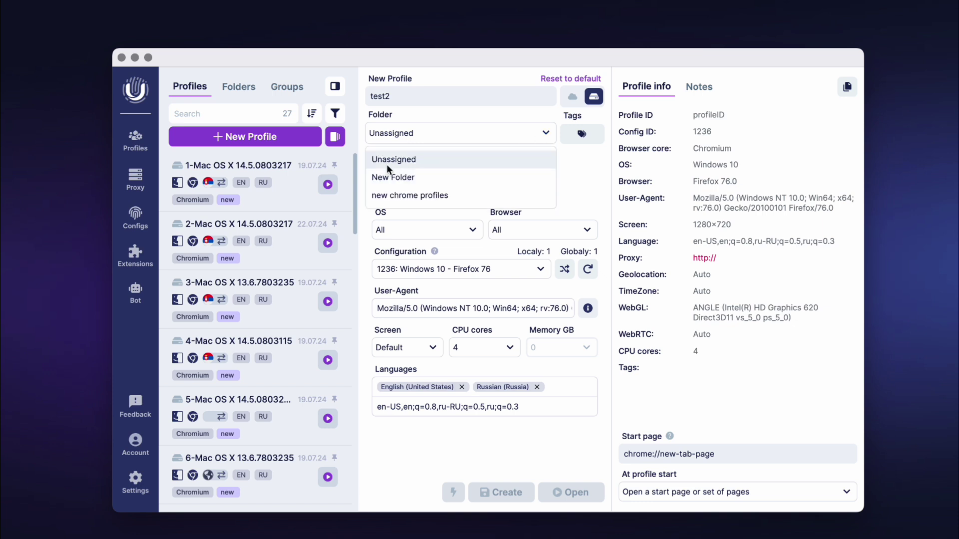
left_click(394, 177)
left_click(579, 134)
left_click(381, 158)
left_click(573, 137)
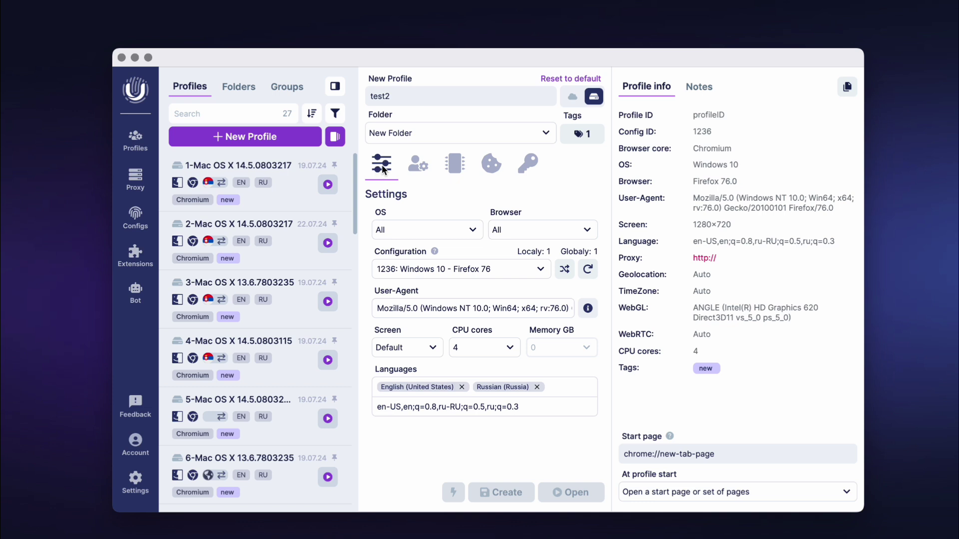
Set the profile's operating system to Mac OS and its browser to Chrome
left_click(466, 233)
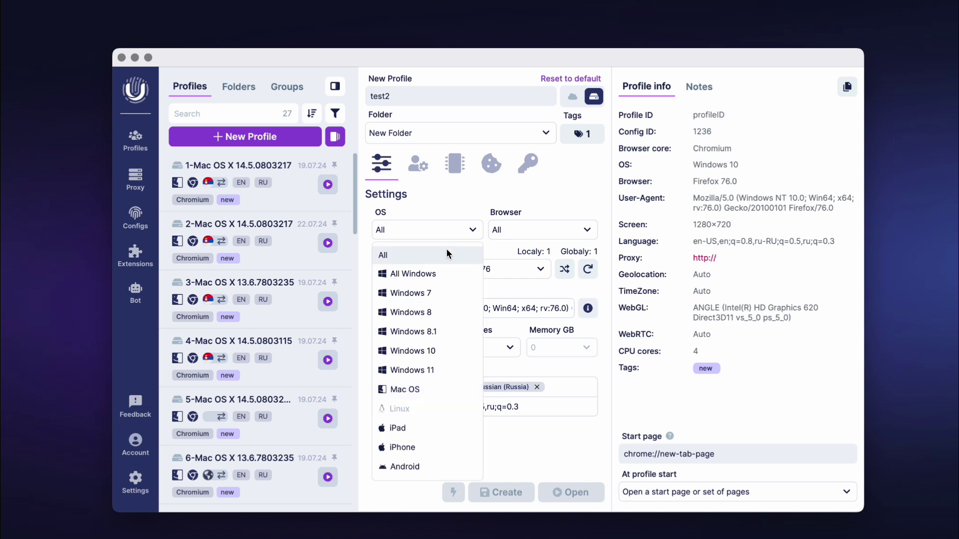
left_click(408, 387)
left_click(535, 229)
left_click(526, 273)
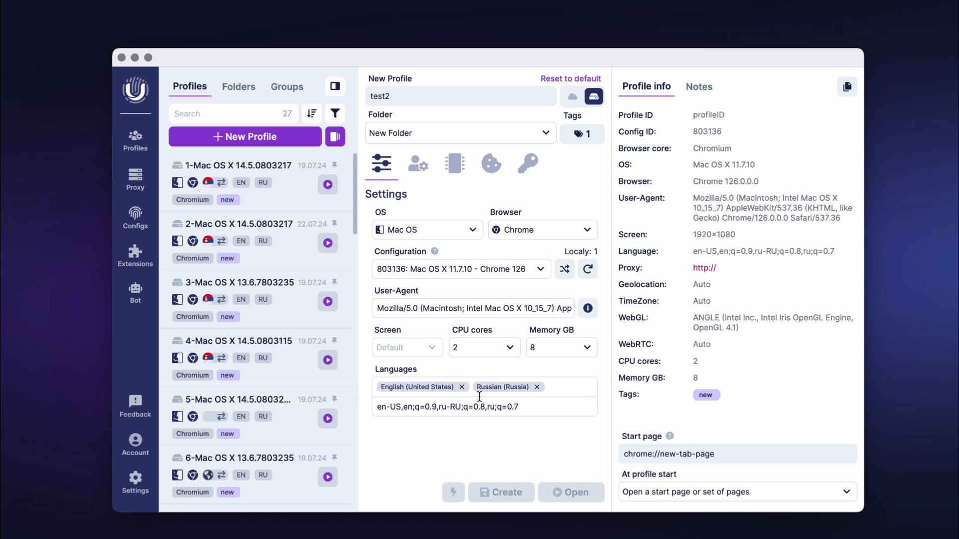
Set the test2 profile's proxy option to No Proxy
left_click(420, 165)
left_click(470, 234)
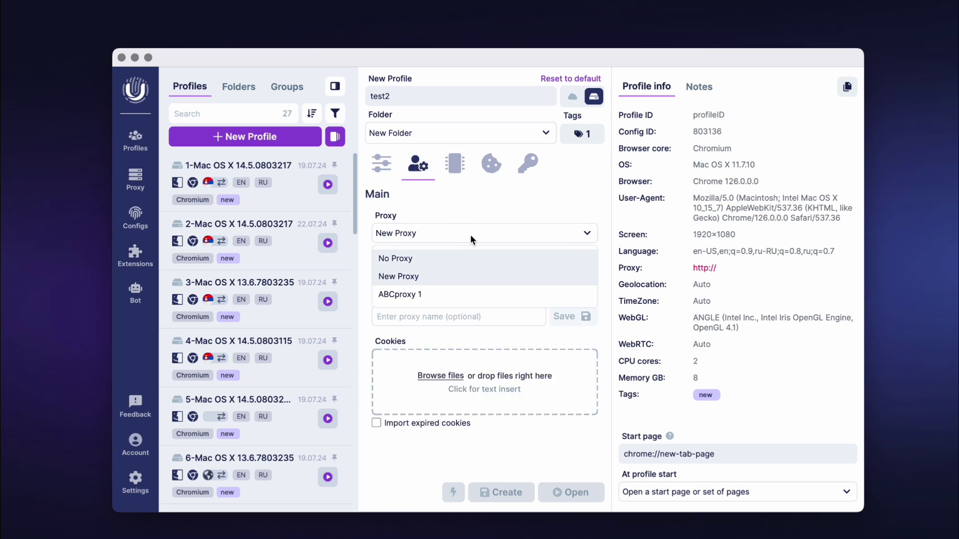
left_click(417, 258)
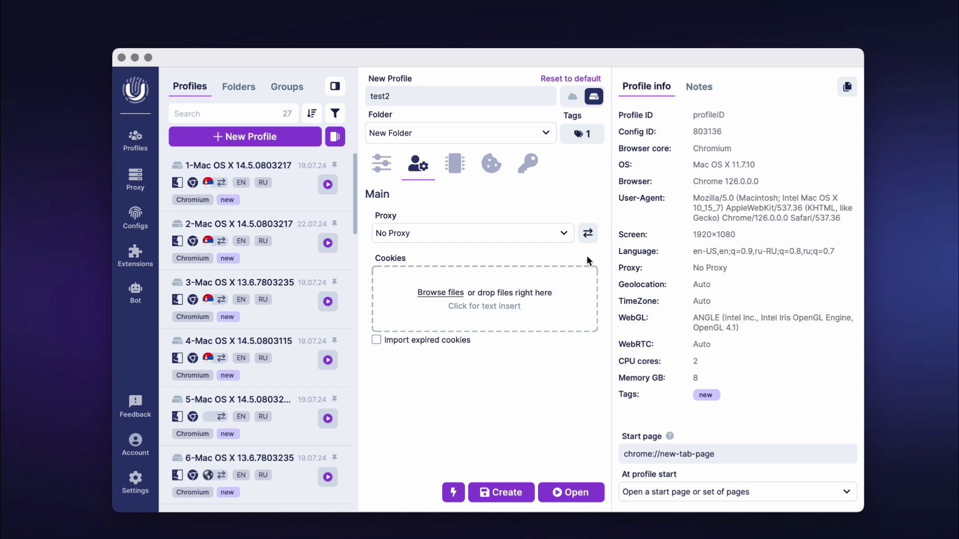
Review the profile's advanced, cookies and accounts settings, and launch the test2 profile
left_click(455, 165)
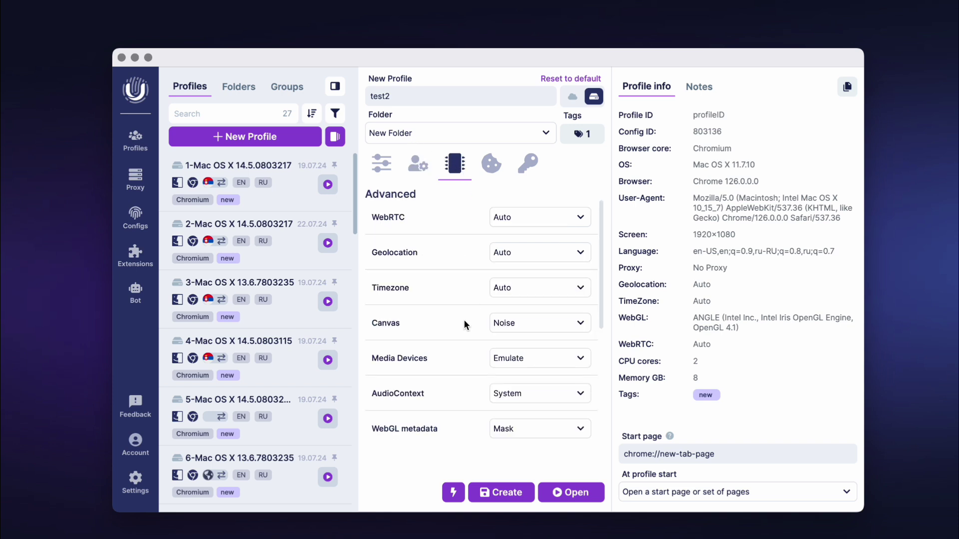
scroll(463, 322, "down", 6)
scroll(460, 321, "up", 6)
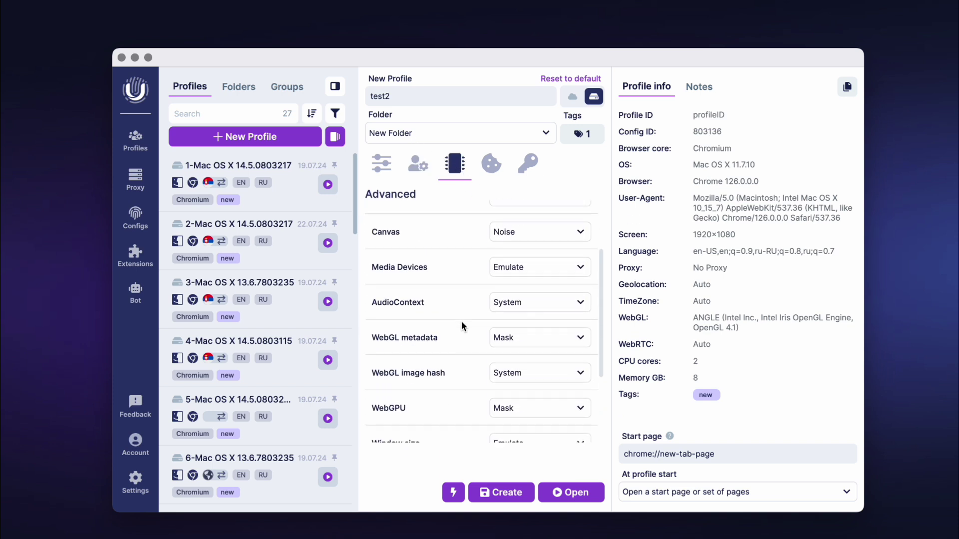
left_click(492, 169)
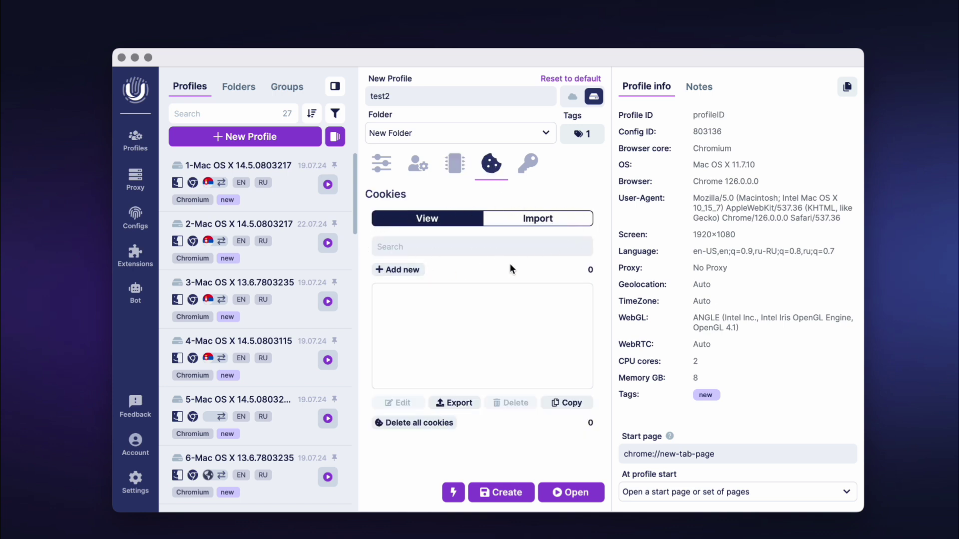
left_click(531, 165)
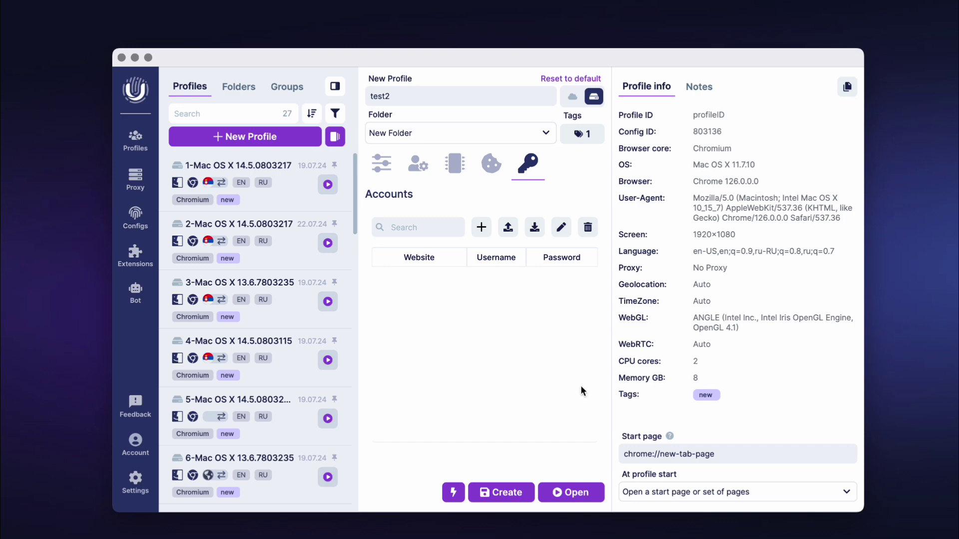
left_click(557, 493)
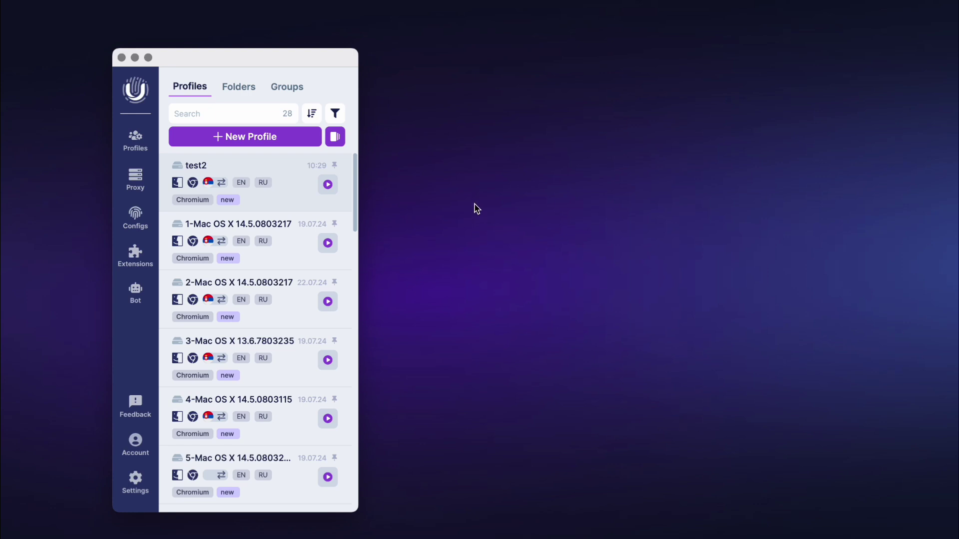
Open the Mass Creator and build the name template {os}{config}{id}
left_click(333, 136)
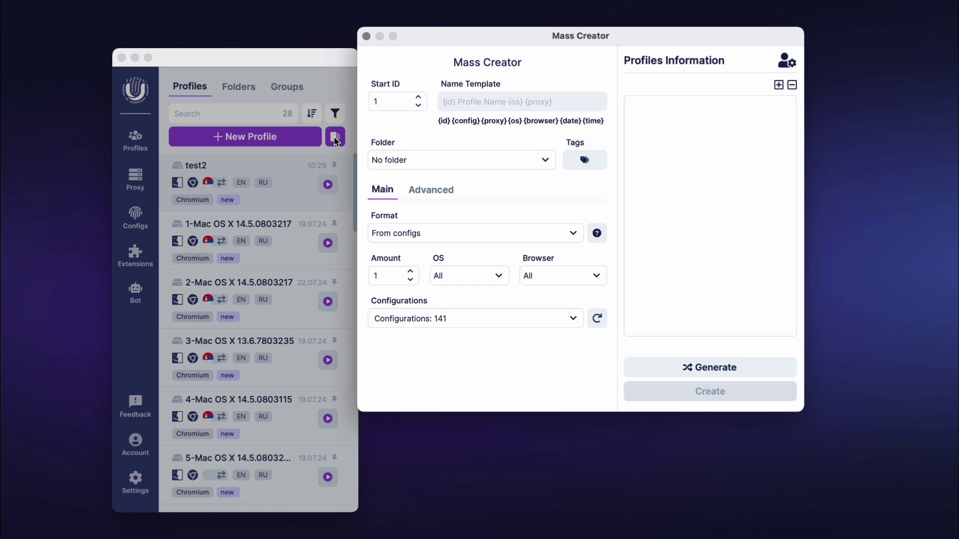
left_click_drag(497, 37, 490, 94)
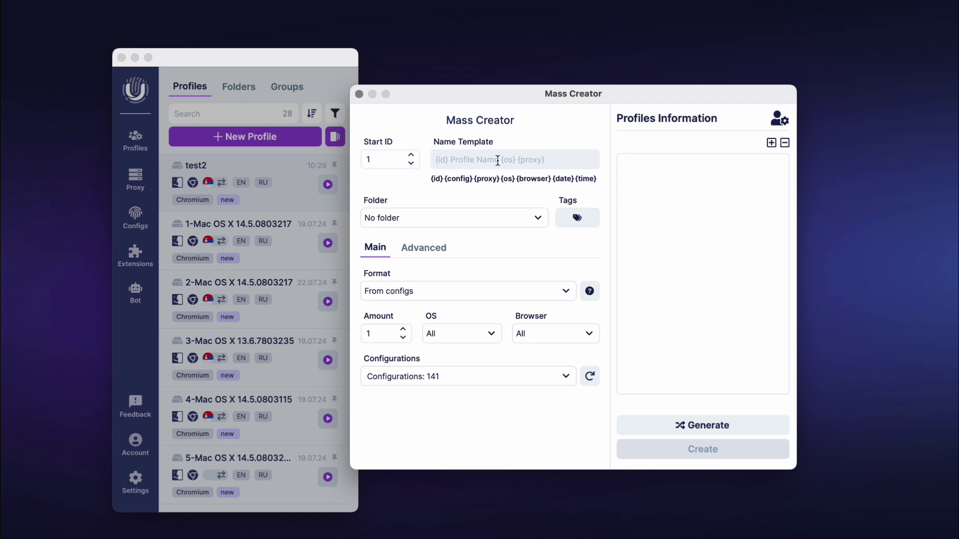
left_click(506, 178)
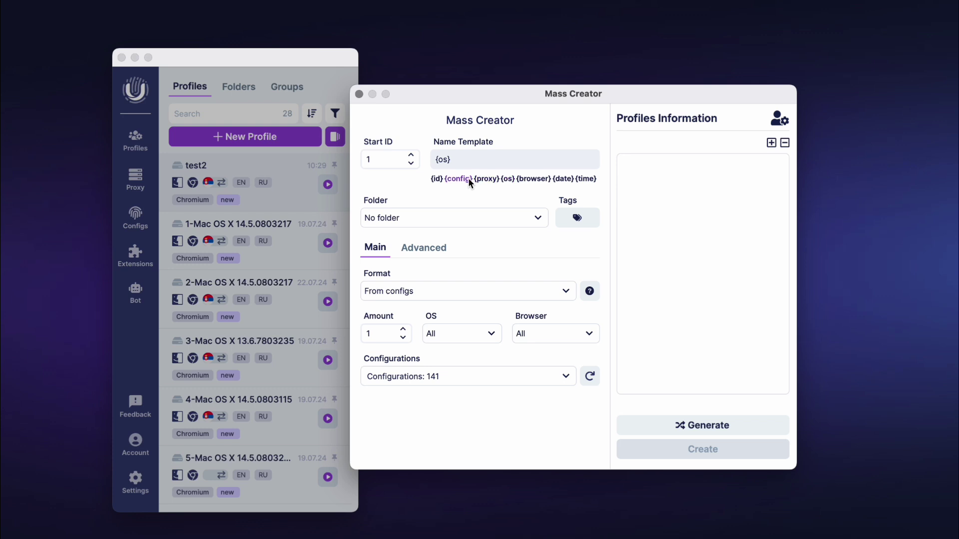
left_click(439, 178)
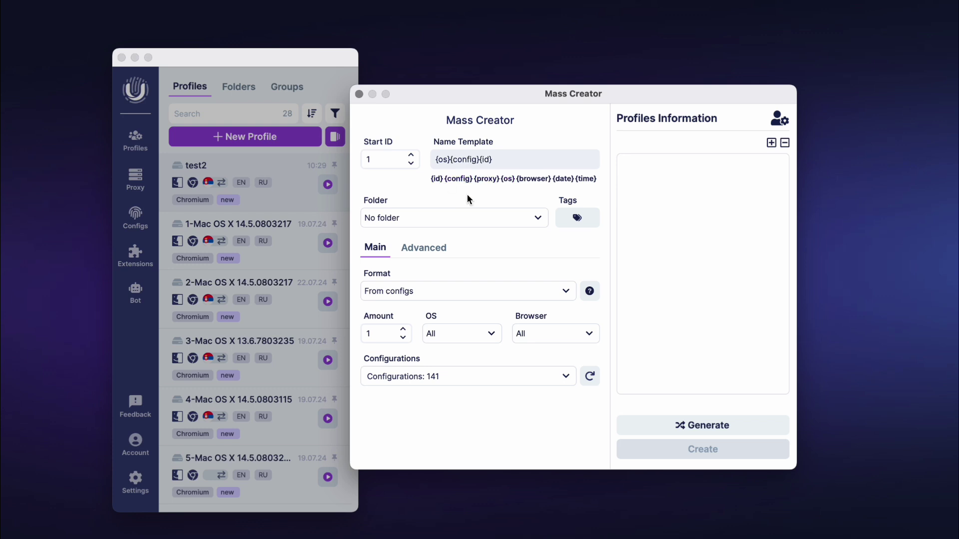
Assign the mass-created profiles to the folder New Folder with the tag "new"
left_click(520, 220)
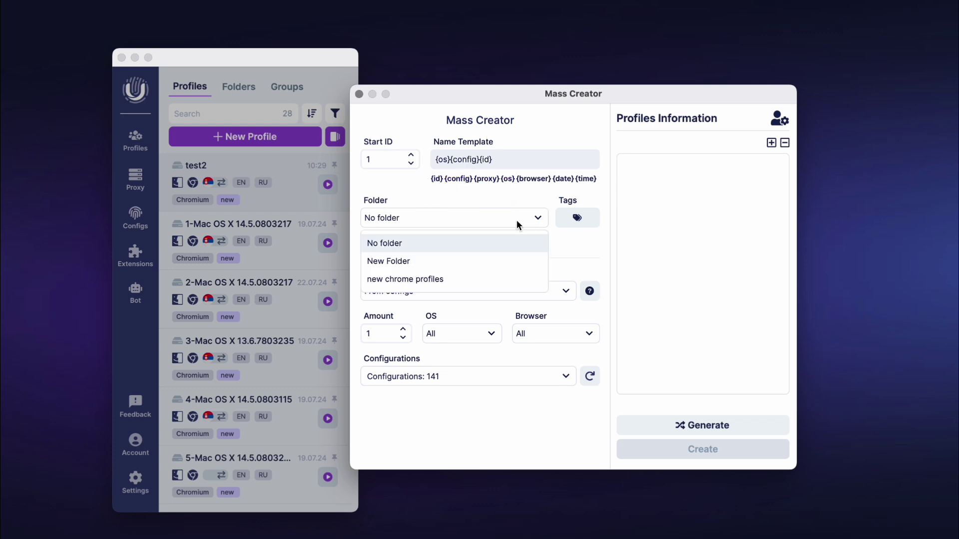
left_click(425, 258)
left_click(572, 218)
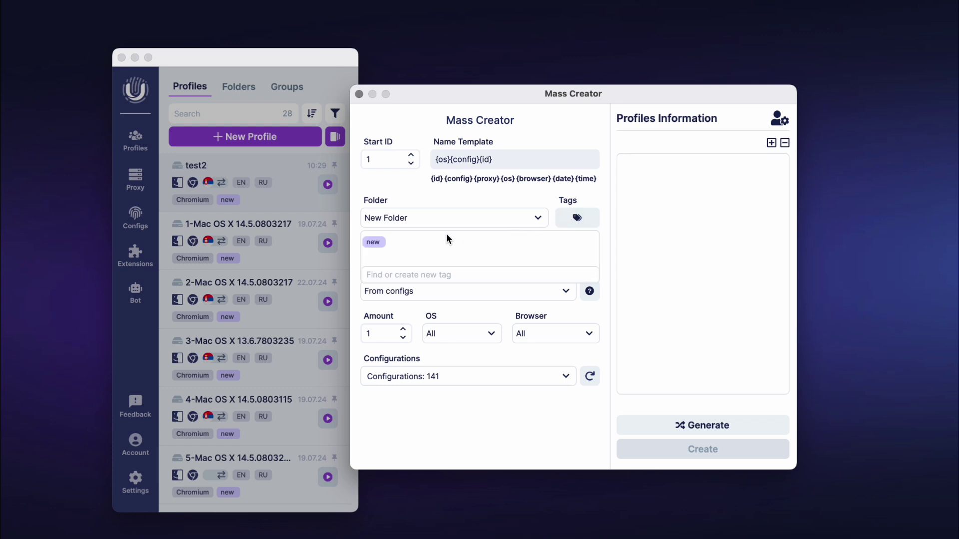
left_click(376, 239)
left_click(578, 215)
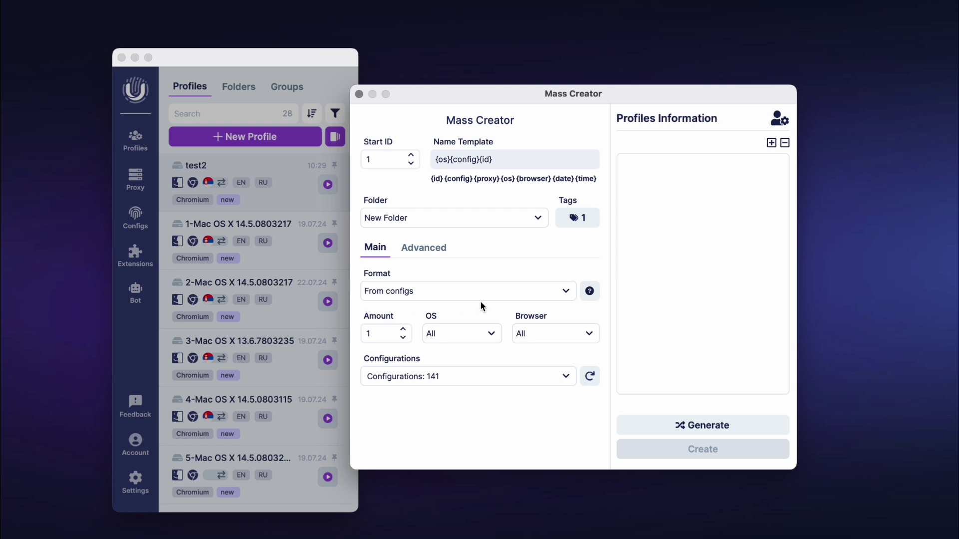
Configure the batch in the From configs format with an amount of 5, operating system Mac OS and browser Chrome
left_click(568, 292)
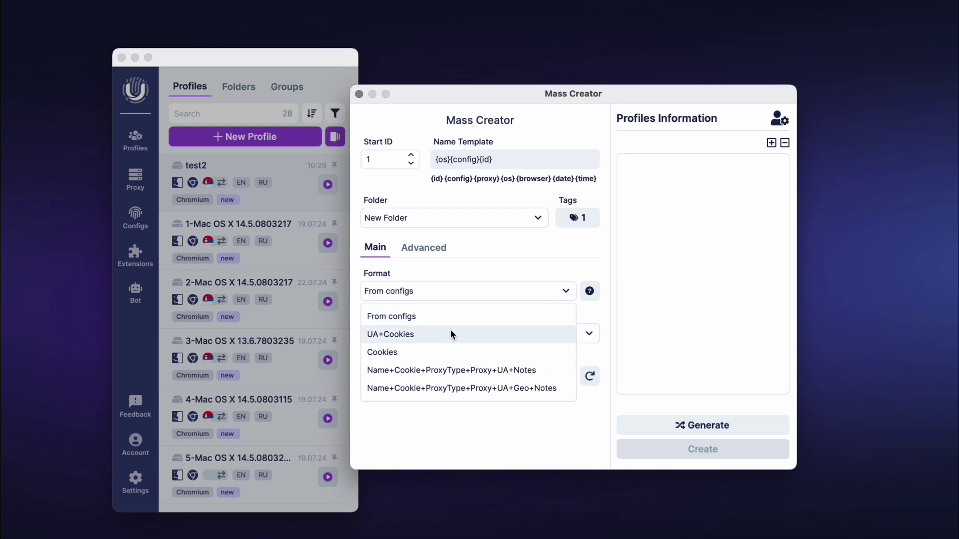
left_click(437, 319)
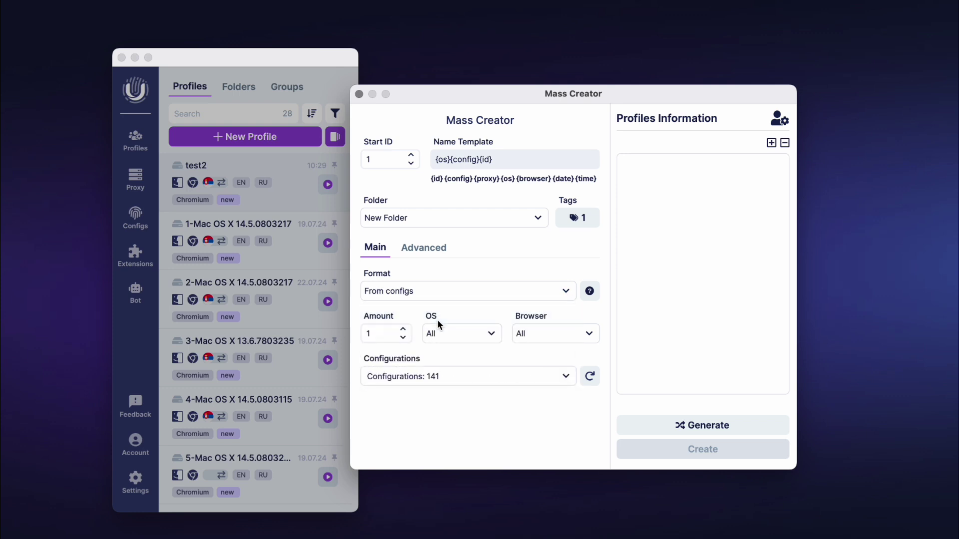
left_click(389, 332)
type("5")
left_click(463, 334)
left_click(450, 463)
left_click(537, 334)
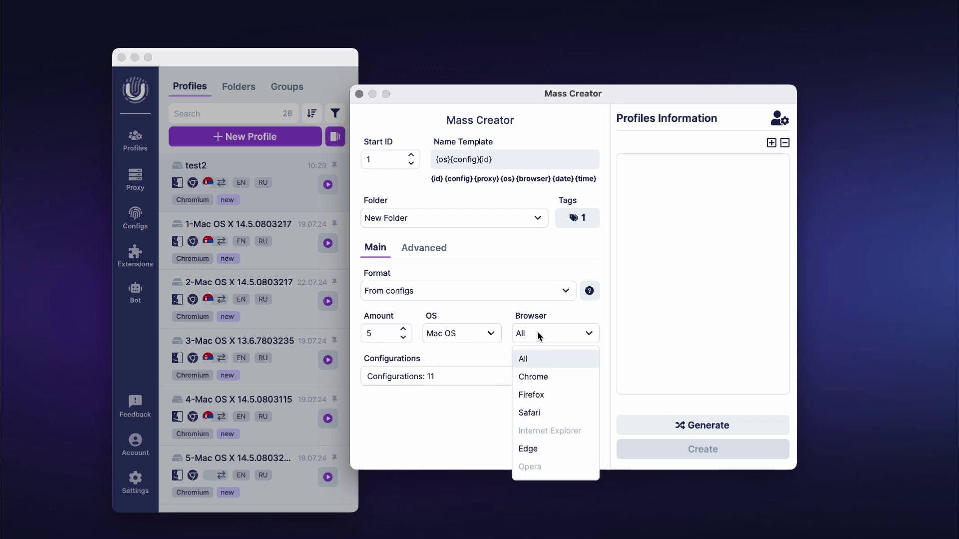
left_click(532, 373)
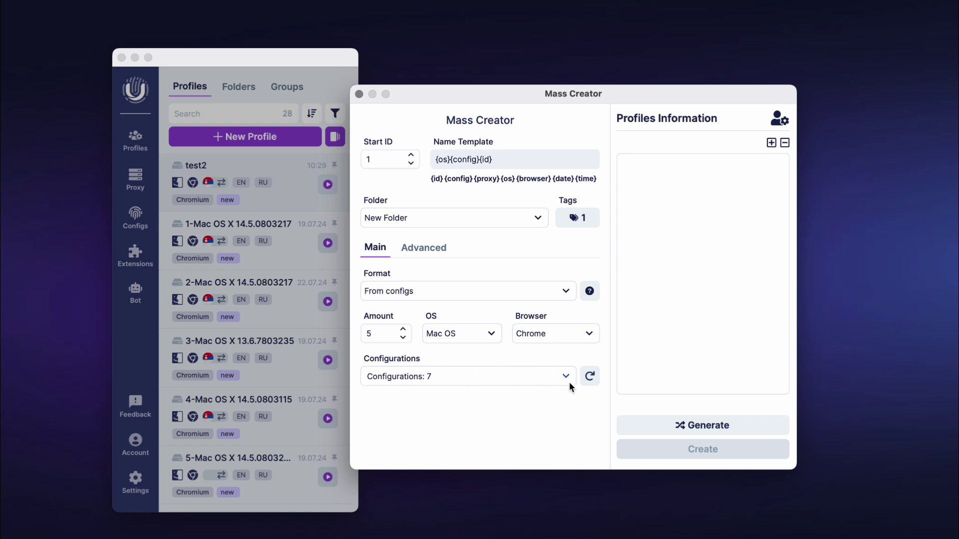
Generate the batch of profiles with the existing advanced settings, and create them after checking the details of the first four
left_click(420, 248)
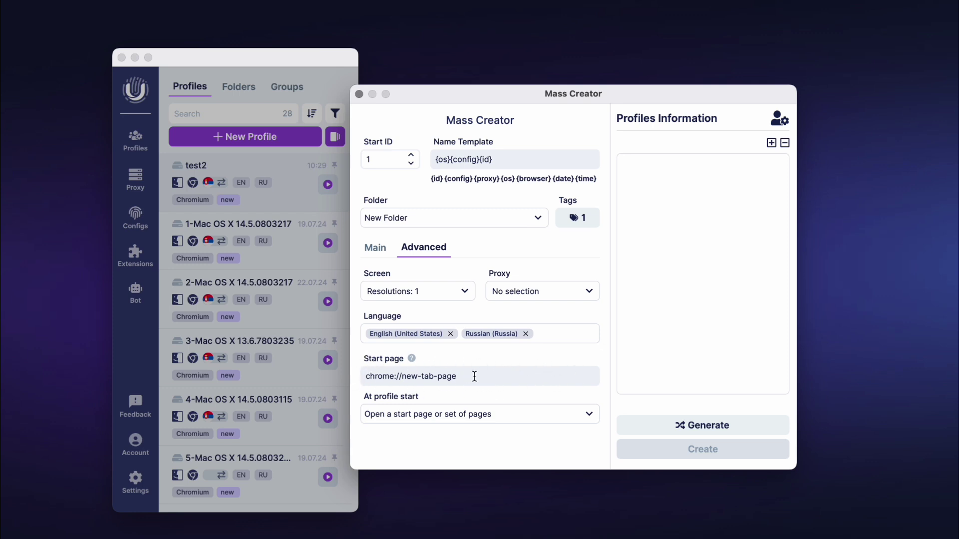
left_click(677, 424)
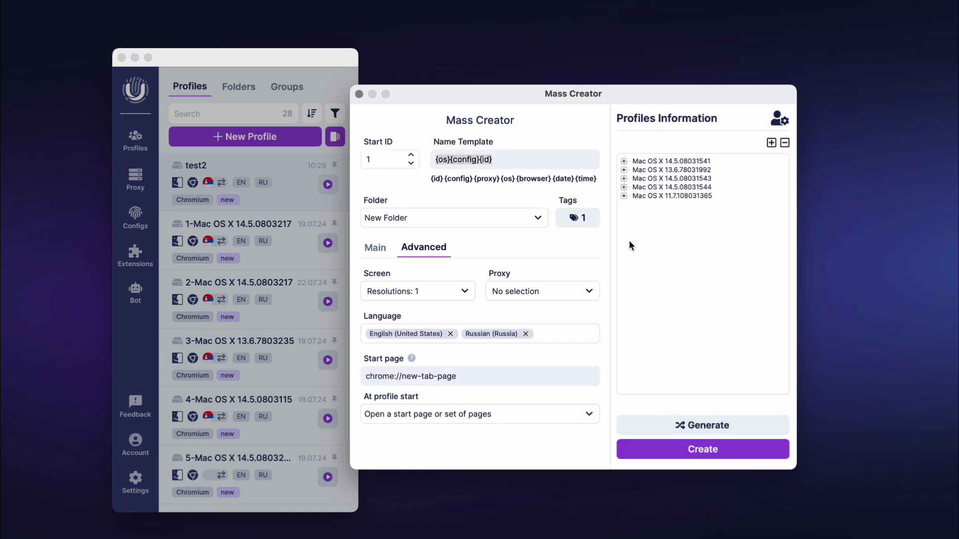
left_click(624, 161)
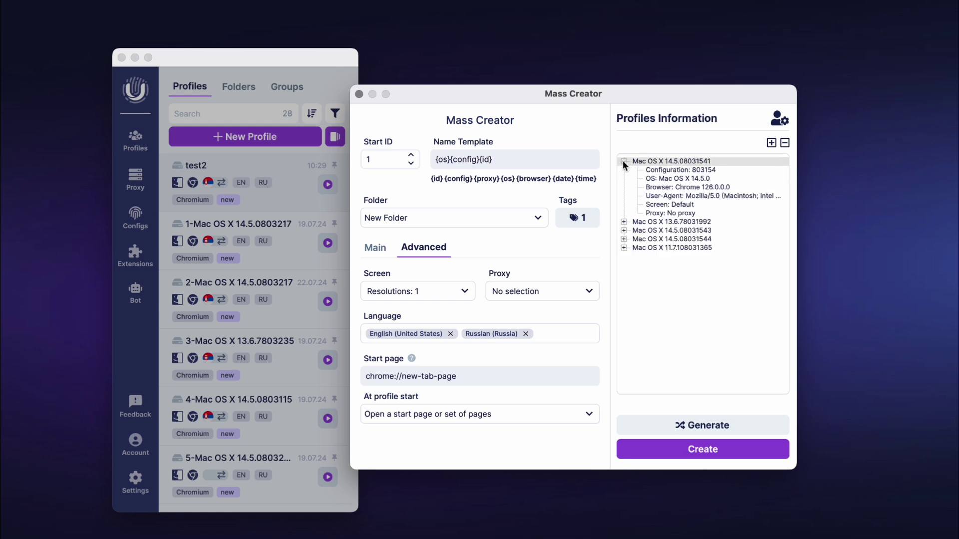
left_click(623, 222)
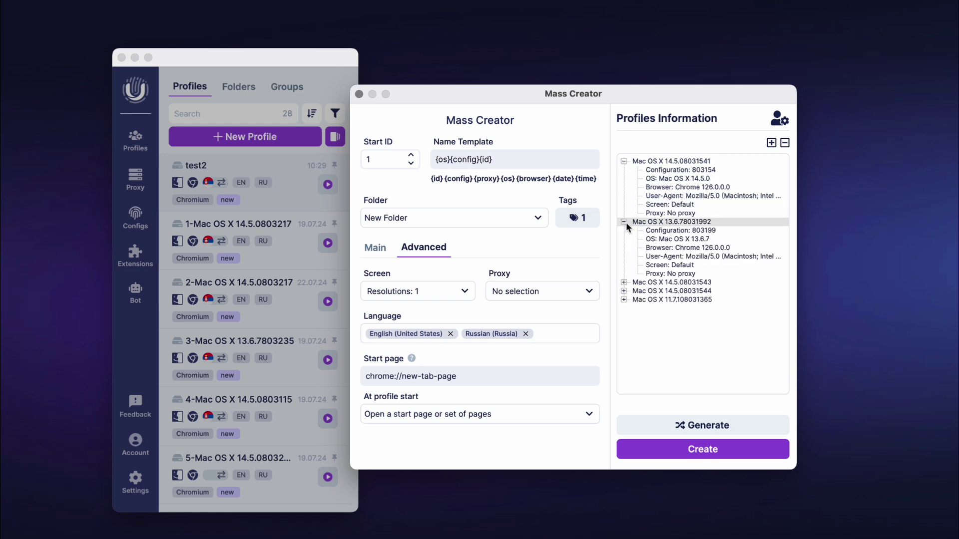
left_click(624, 282)
left_click(624, 342)
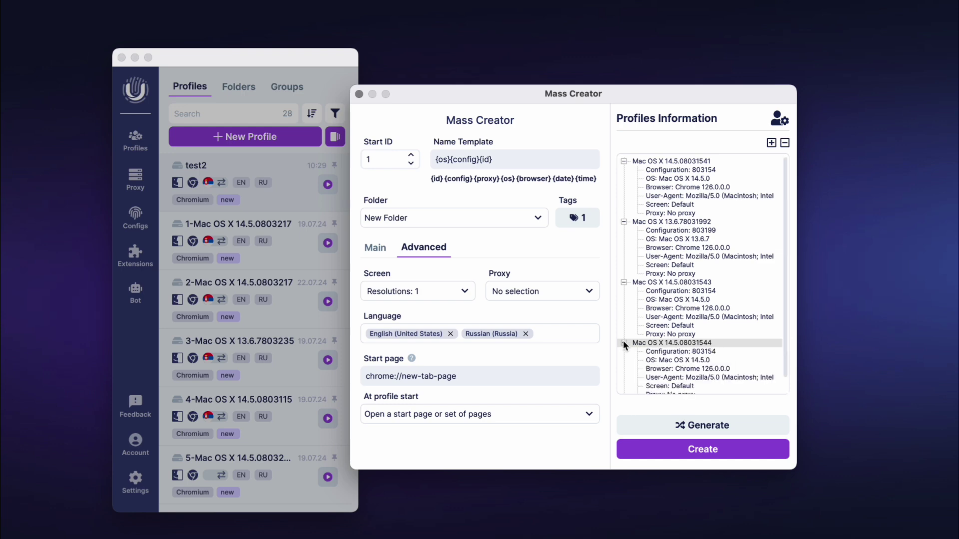
left_click(703, 456)
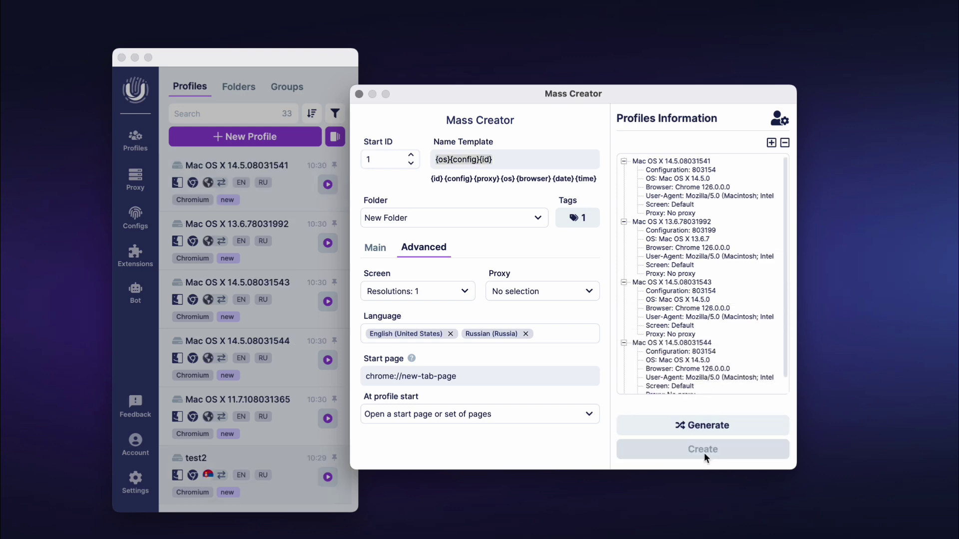
Close the Mass Creator and select the first three newly created Mac OS profiles for the Bot
left_click(359, 94)
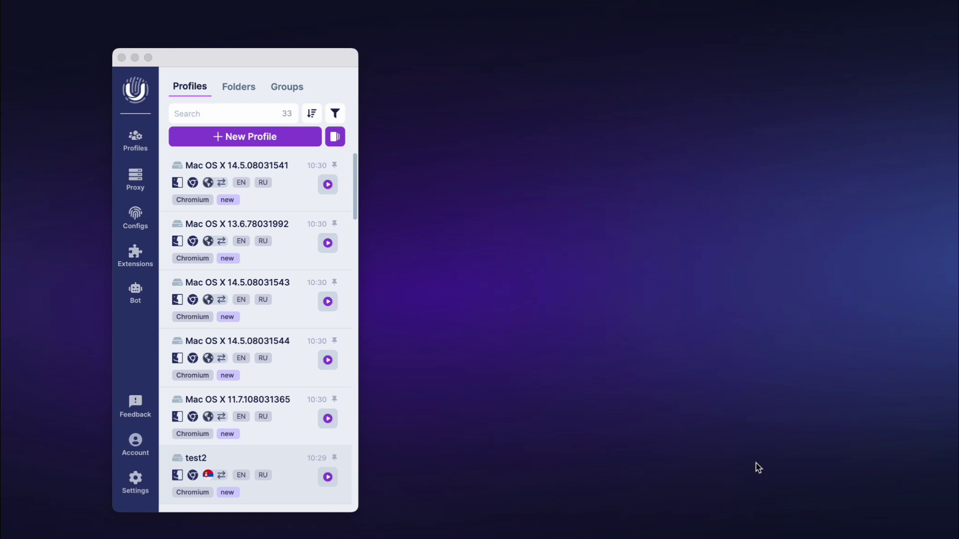
left_click(134, 294)
left_click_drag(442, 32, 490, 54)
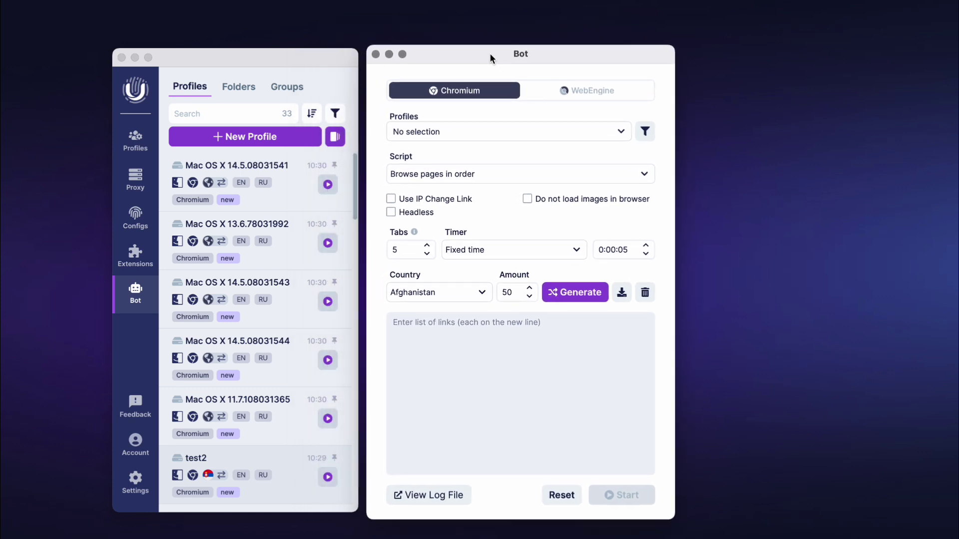
left_click(622, 131)
left_click(398, 200)
left_click(398, 219)
left_click(397, 238)
left_click(625, 128)
left_click(644, 132)
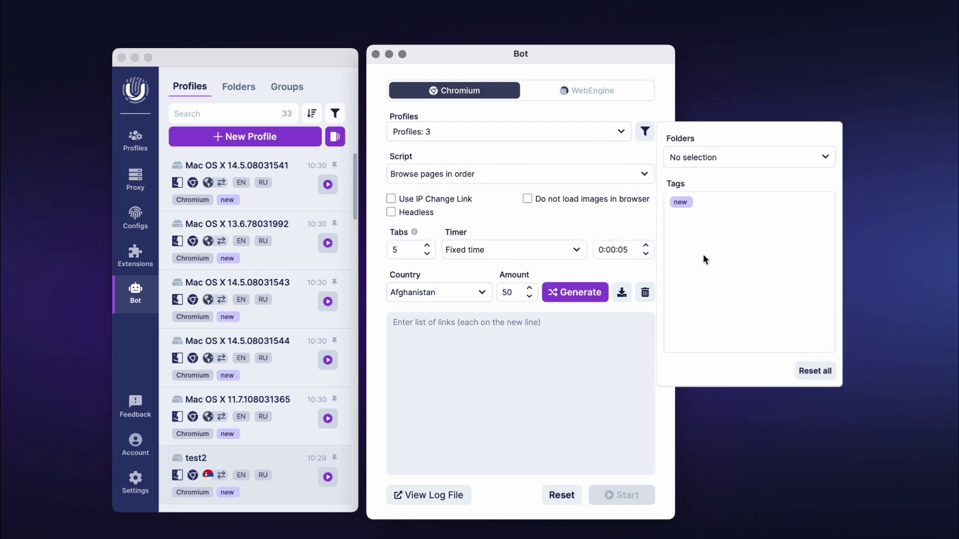
left_click(644, 132)
Configure the bot to browse pages randomly in headless mode without loading images, using a random interval timer
left_click(638, 175)
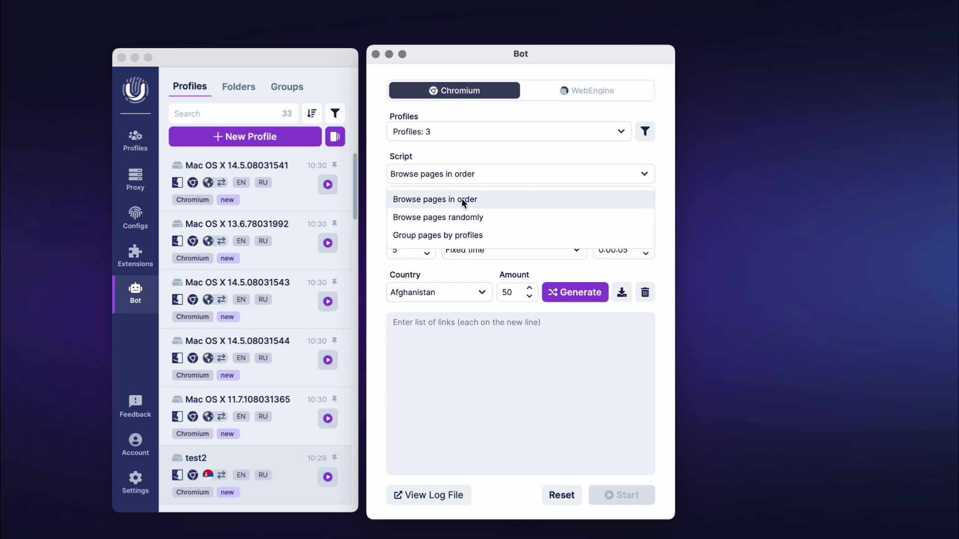
left_click(463, 216)
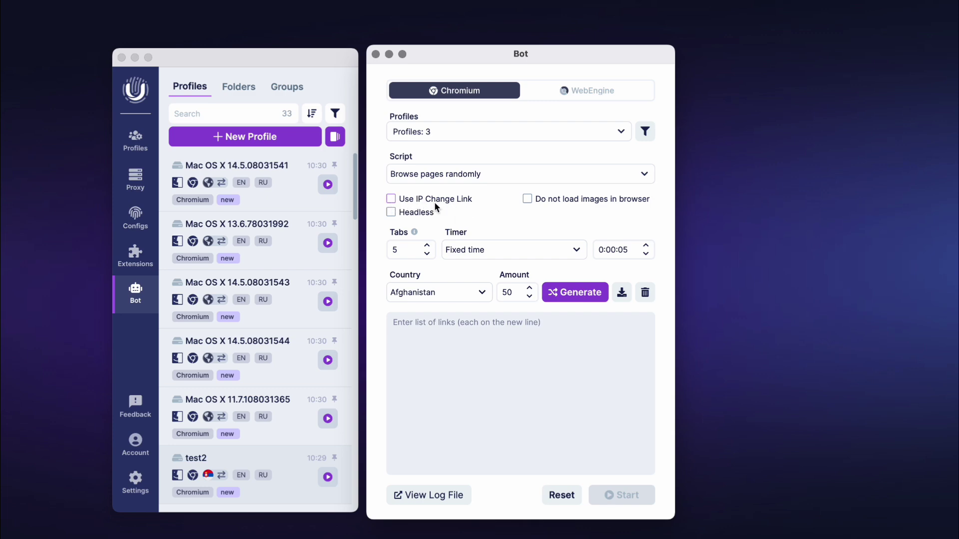
left_click(391, 212)
left_click(574, 249)
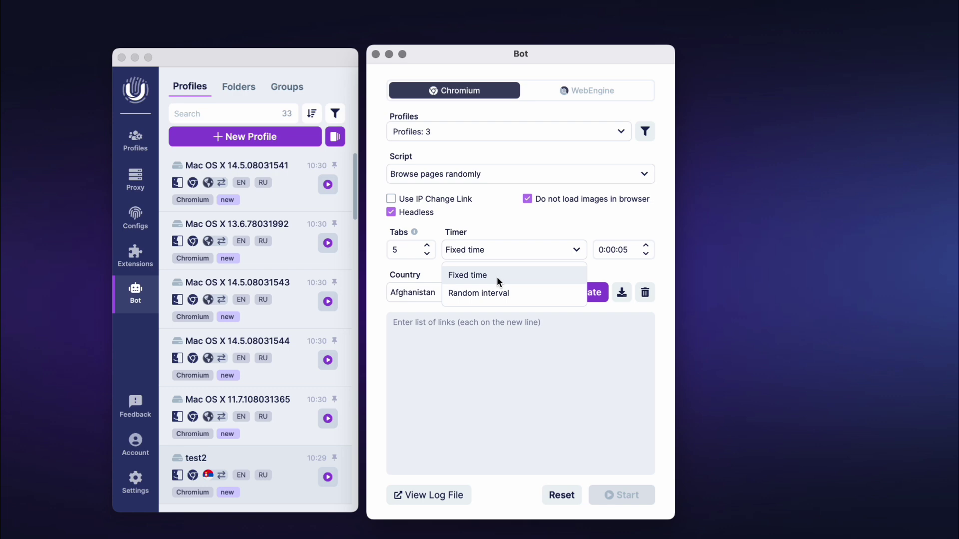
left_click(502, 292)
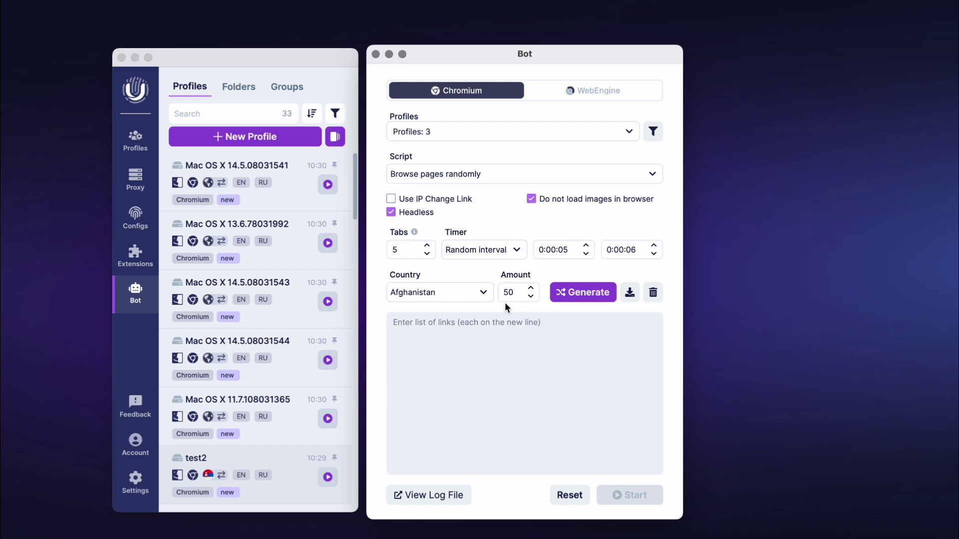
Generate 10 links for the country Australia, clear that list and generate a new one
left_click(476, 292)
left_click(411, 410)
key("BackSpace")
key("BackSpace")
type("10")
left_click(563, 292)
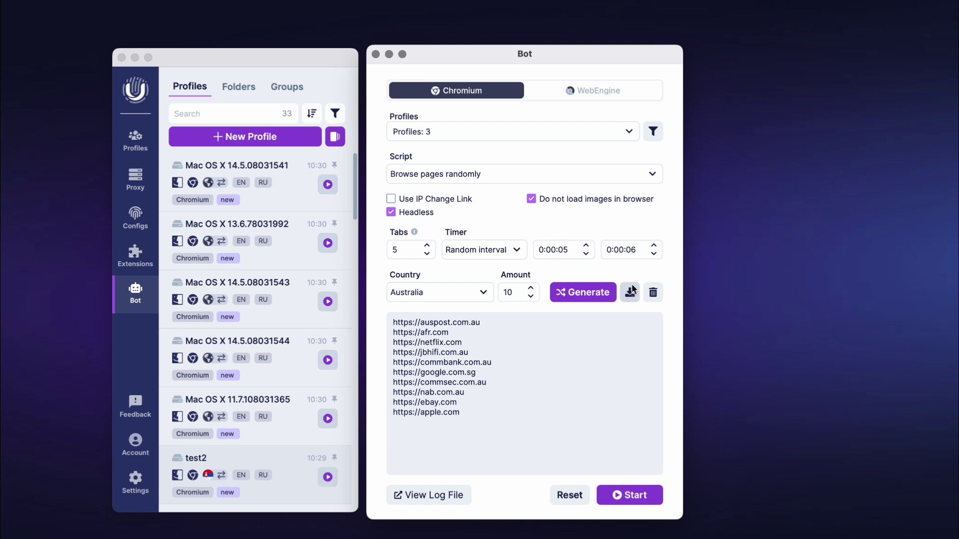
left_click(658, 295)
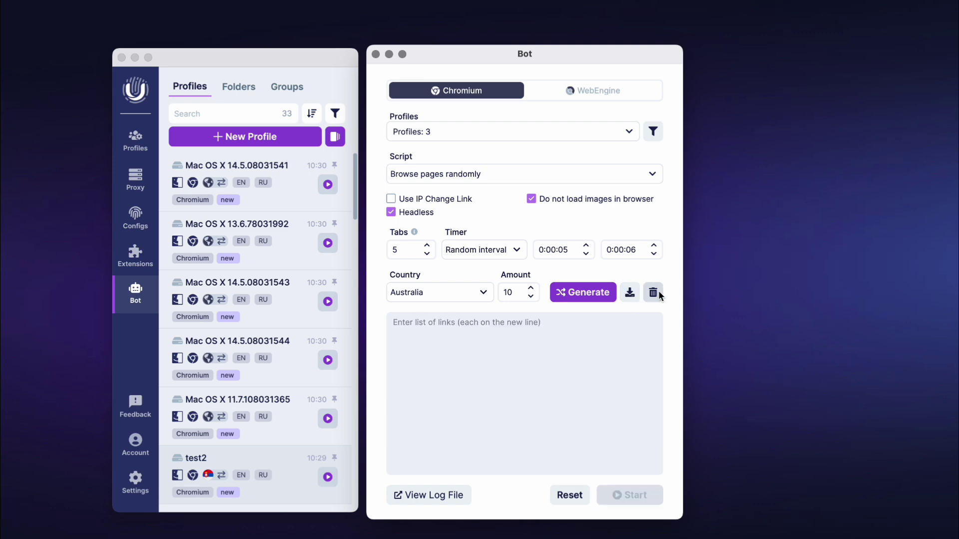
left_click(581, 295)
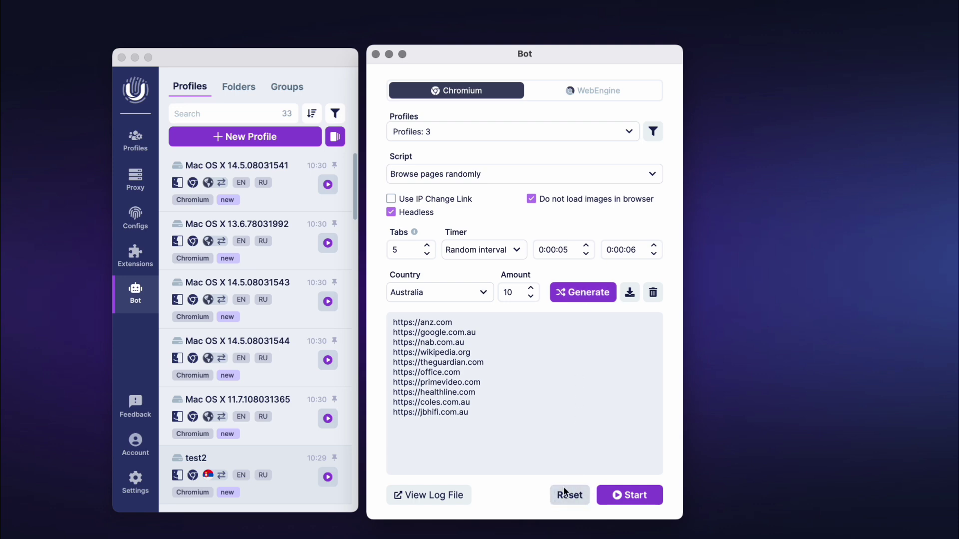
Run the bot on the chosen profiles with the generated links and view its log file
left_click(635, 496)
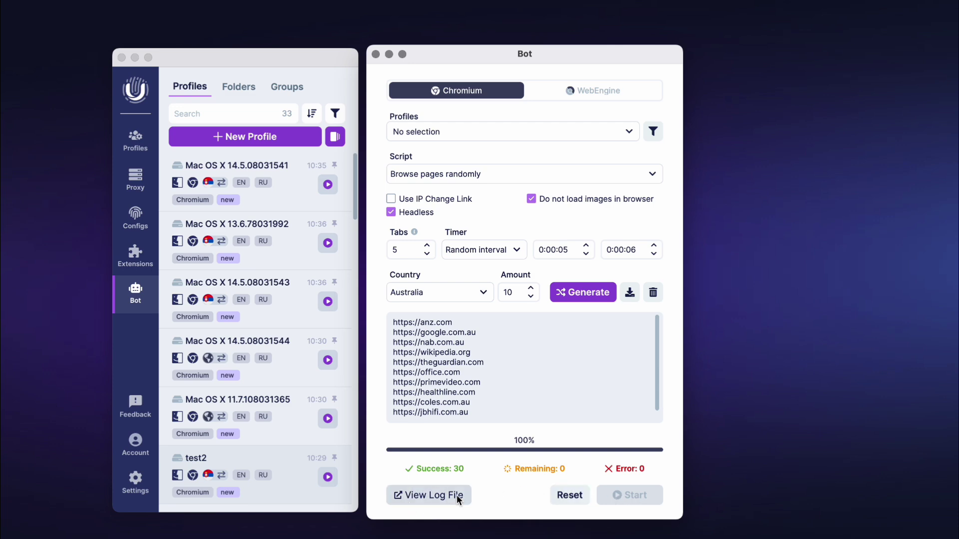
left_click(427, 496)
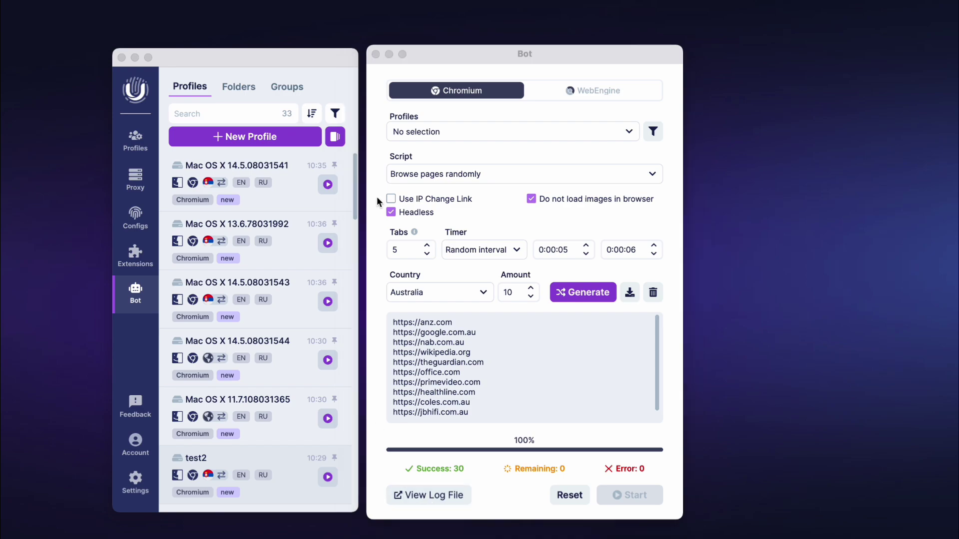
scroll(358, 211, "down", 1)
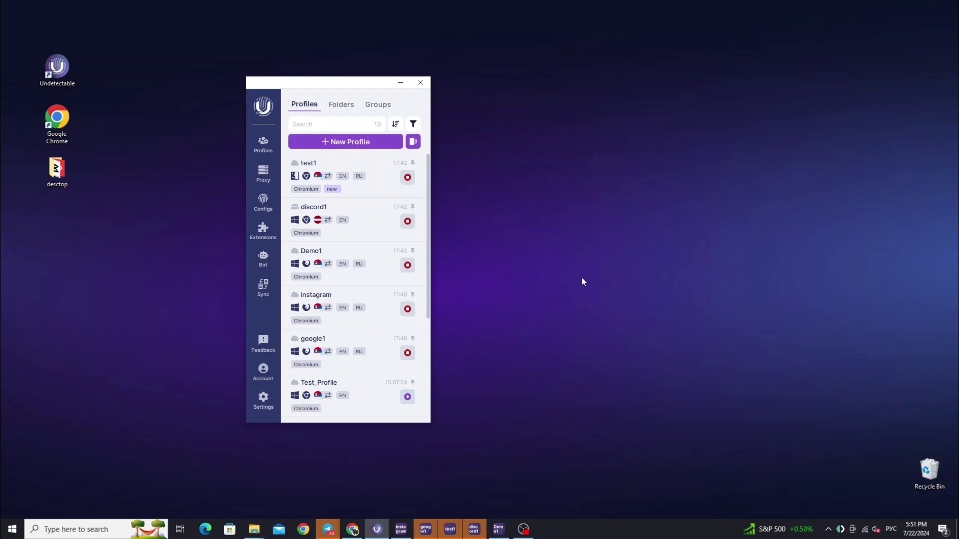
Open the Synchronization Manager and include the profiles instagram, google1, test1 and discord1
left_click(259, 289)
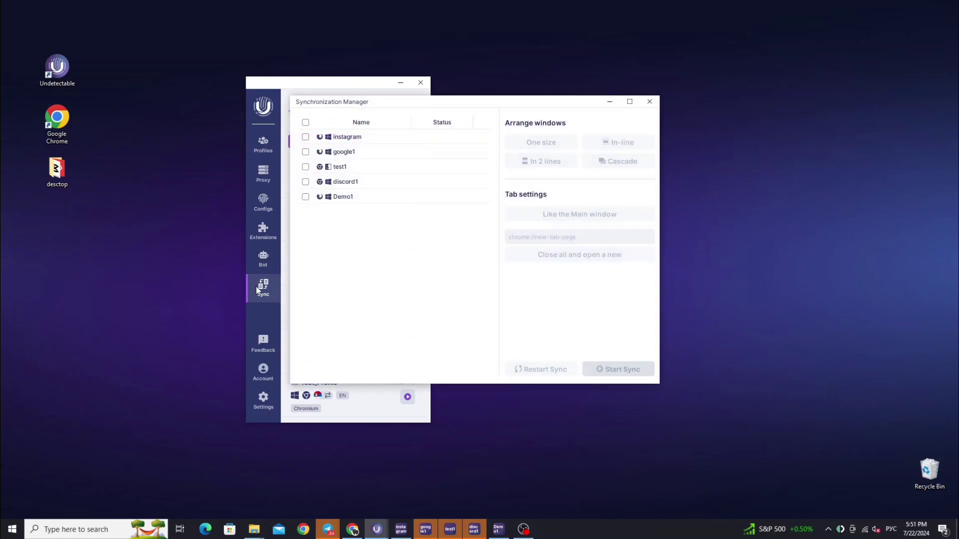
left_click_drag(426, 104, 527, 112)
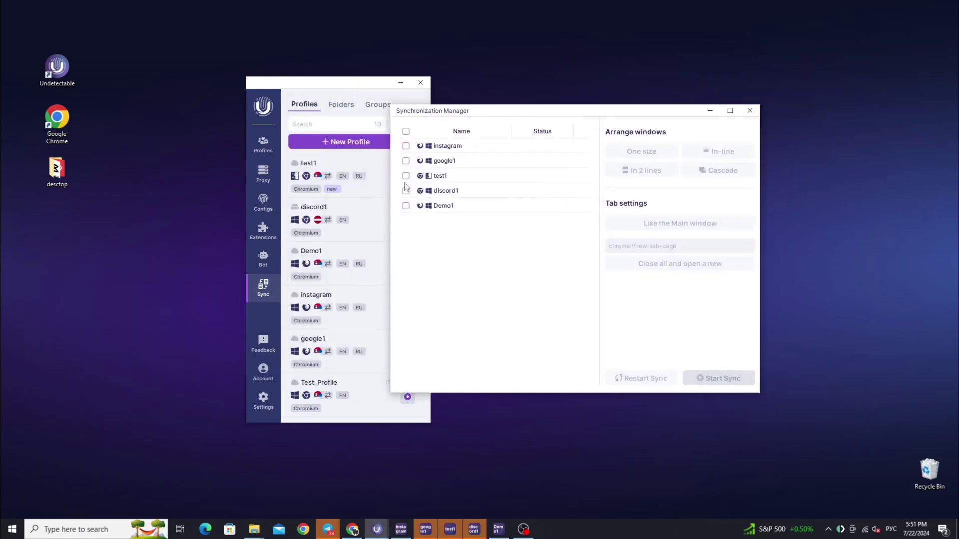
left_click(405, 147)
left_click(406, 161)
left_click(405, 176)
left_click(405, 191)
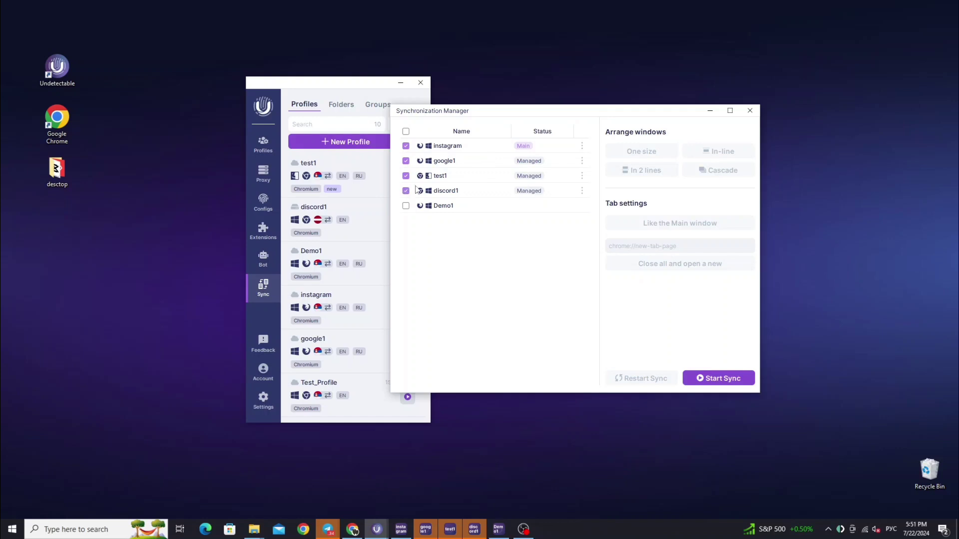
Switch the main synchronization profile to google1, to test1 and back to instagram
left_click(582, 160)
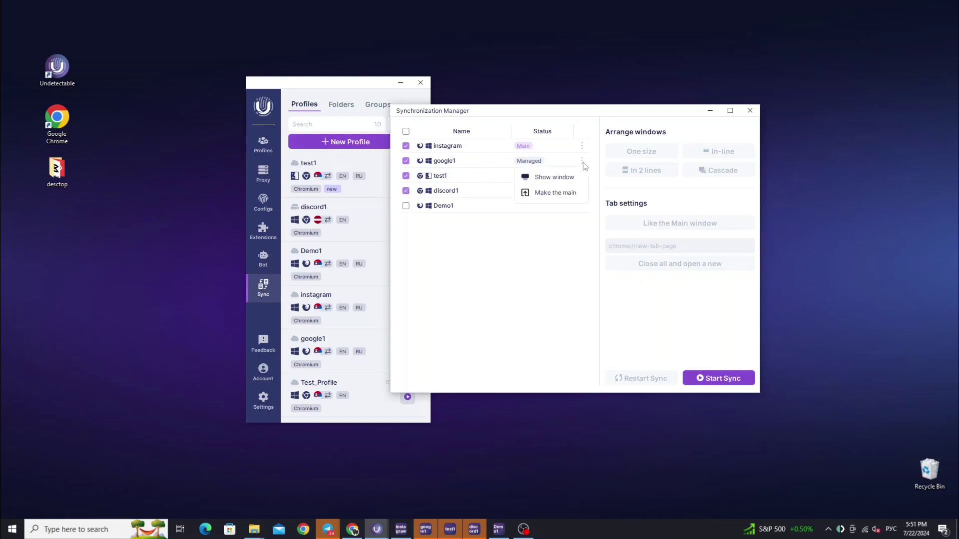
left_click(567, 193)
left_click(582, 176)
left_click(573, 206)
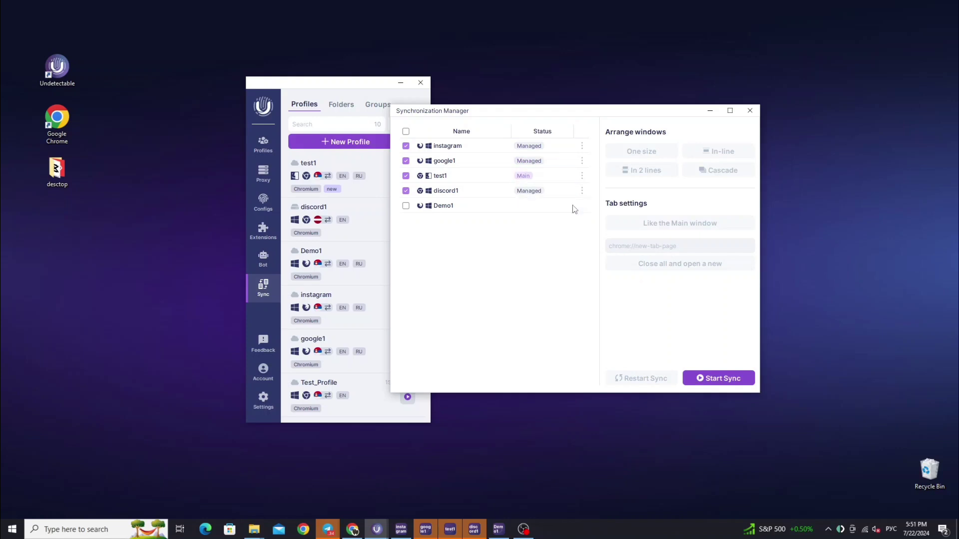
left_click(582, 145)
left_click(573, 178)
Start the synchronization and arrange the profile windows in a cascade with the same tabs as the main window
left_click(712, 378)
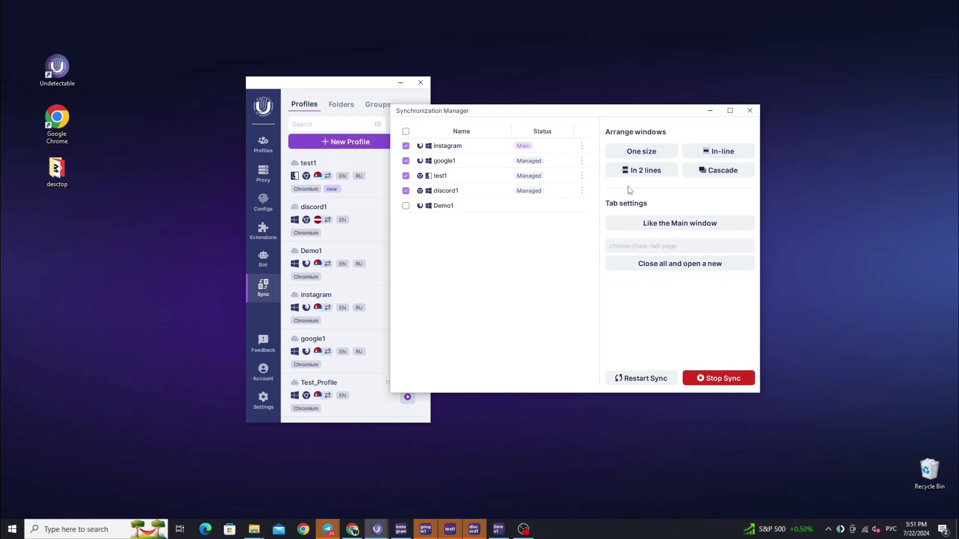
left_click(719, 171)
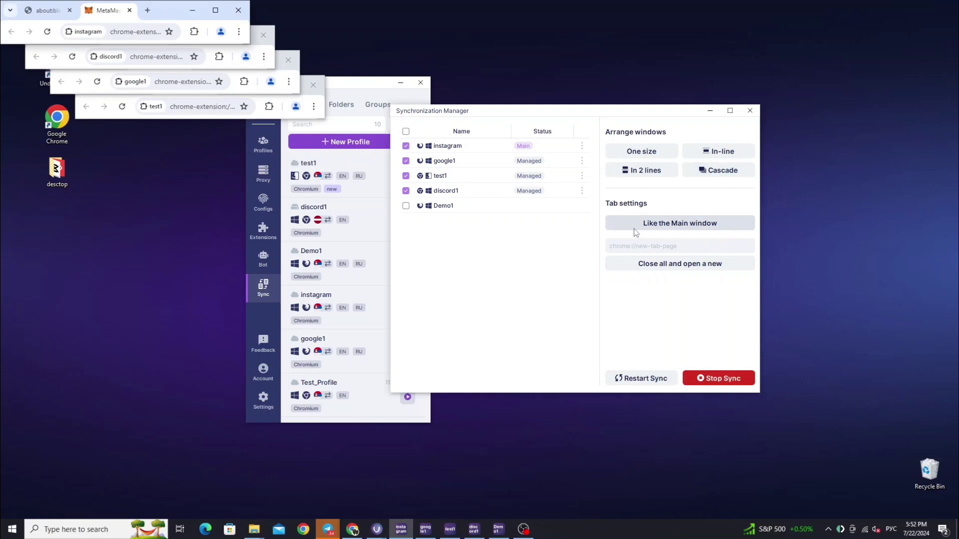
left_click(693, 223)
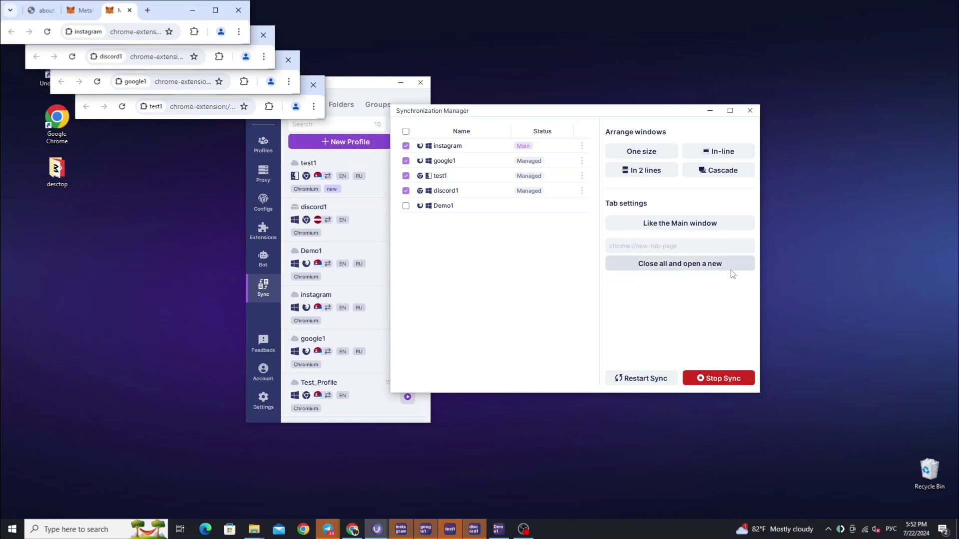
left_click(646, 245)
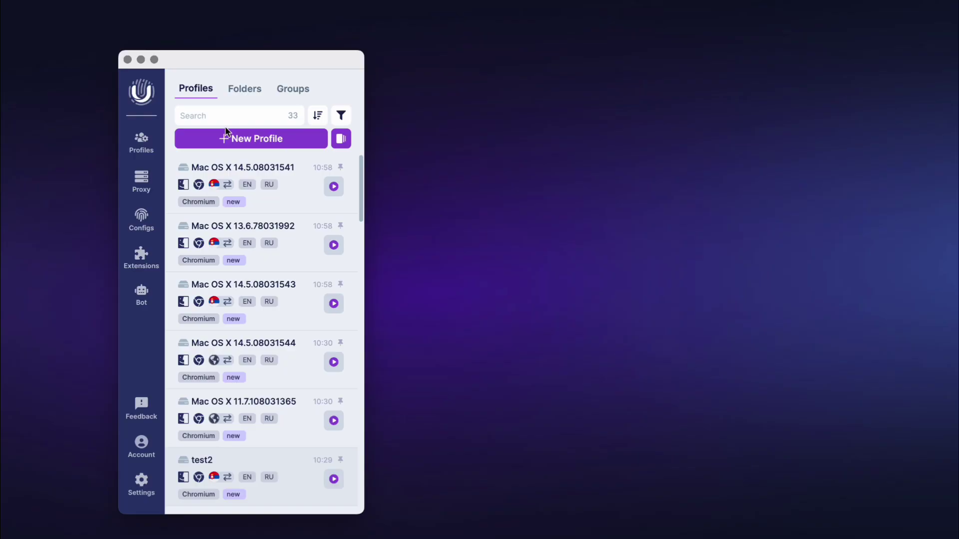
Launch the first two Mac OS profiles together from the Profiles Manager
left_click(141, 143)
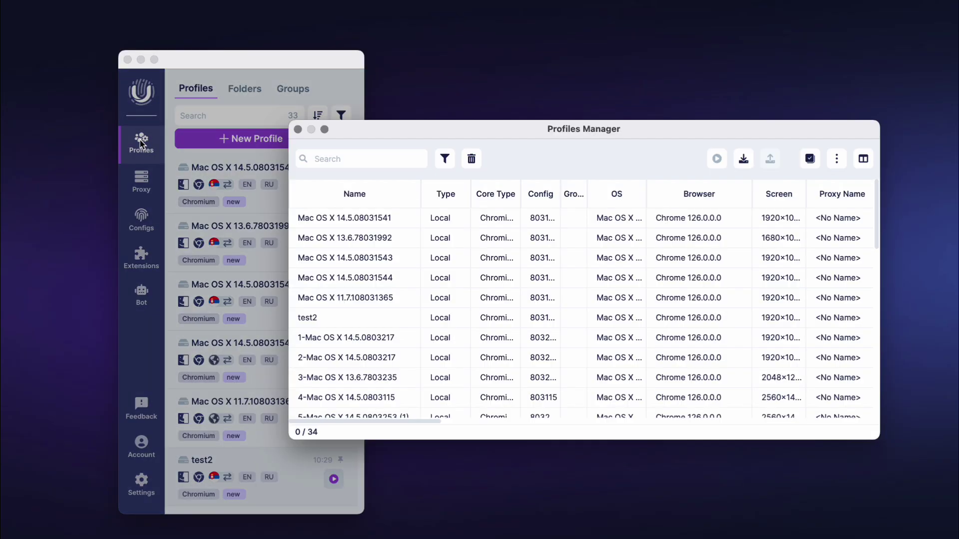
left_click_drag(467, 132, 444, 132)
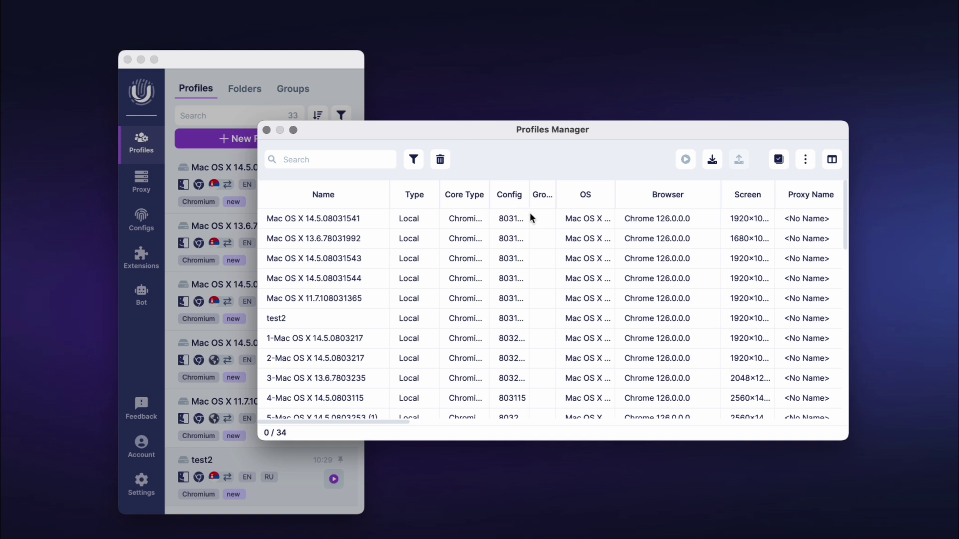
left_click(540, 220)
left_click(549, 243)
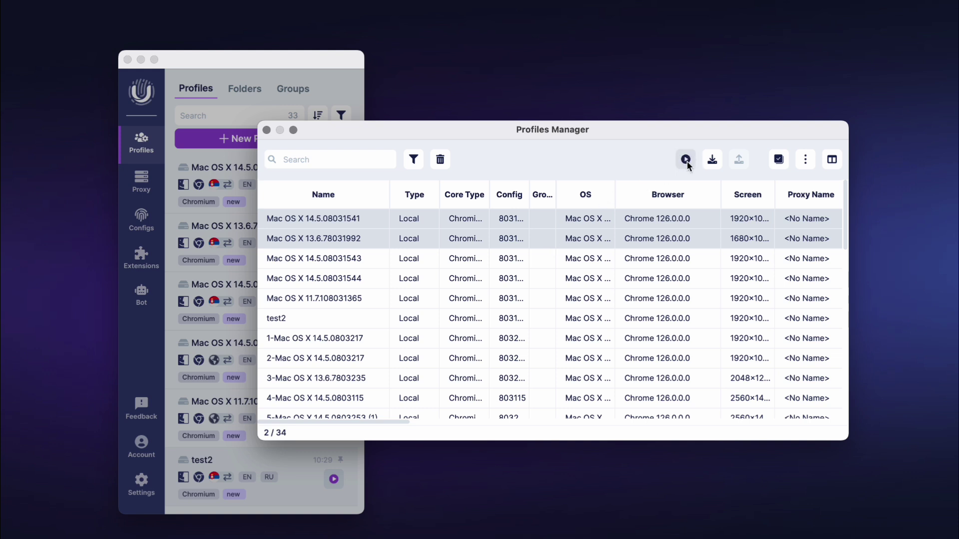
left_click(550, 219)
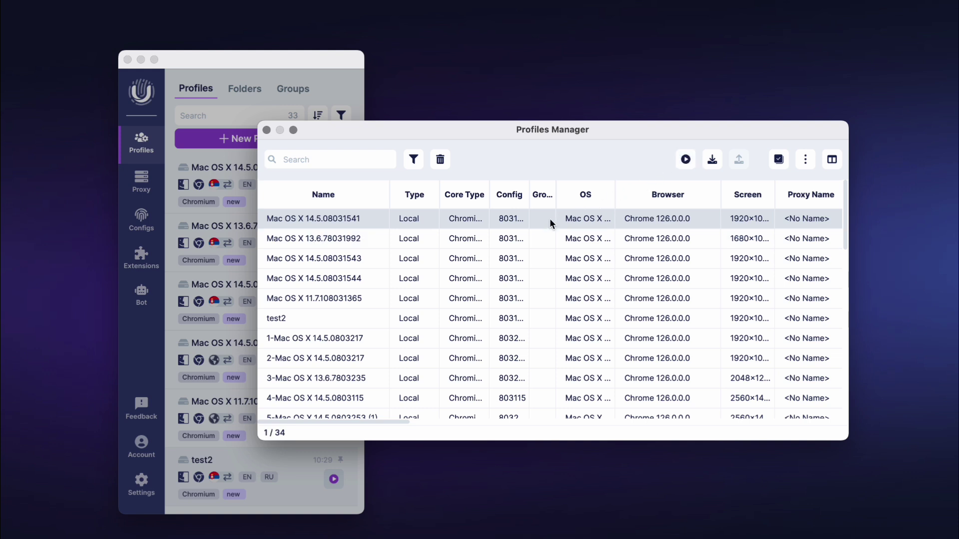
left_click(545, 236)
right_click(548, 227)
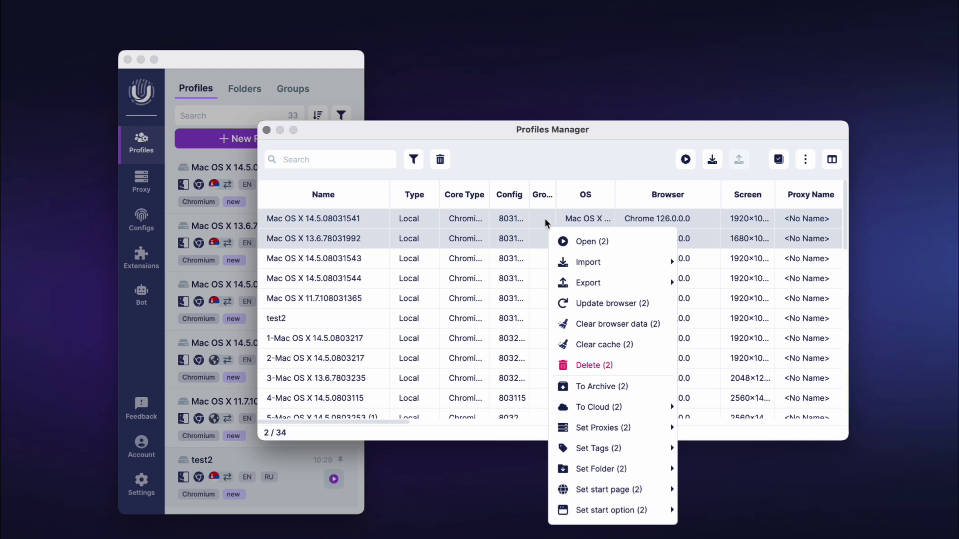
left_click(589, 242)
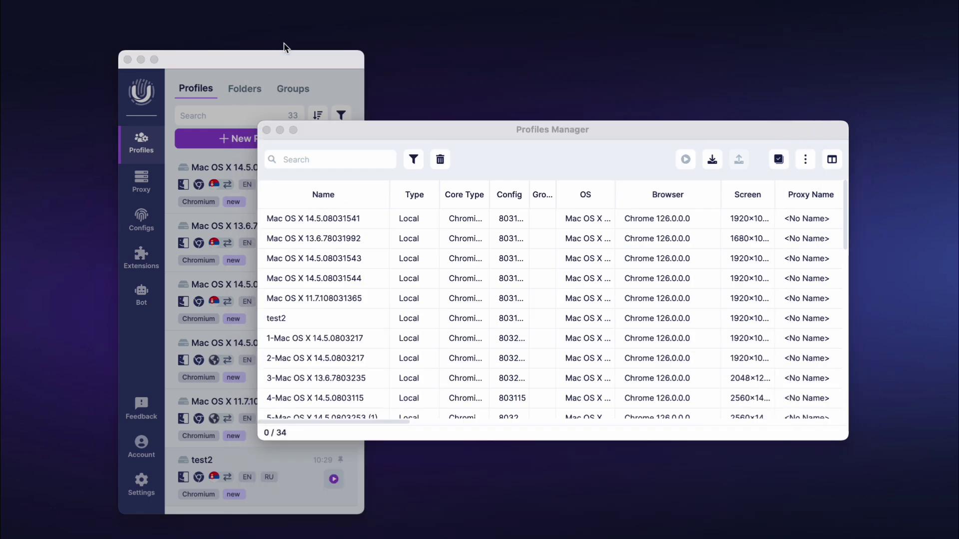
Look at the bulk actions for the first two profiles and extend the selection to the third
left_click(545, 231)
left_click(544, 223, "shift")
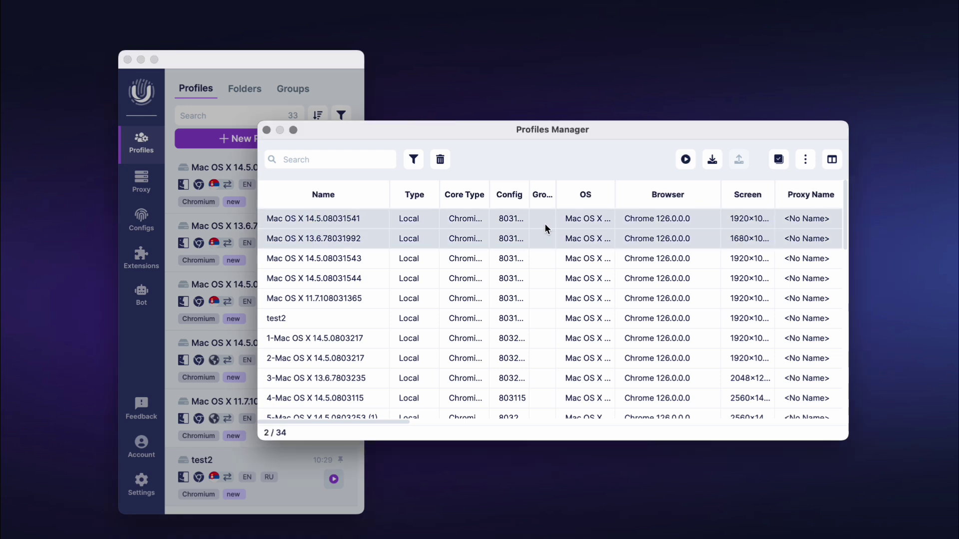
right_click(544, 223)
left_click(598, 259)
left_click(554, 257, "shift")
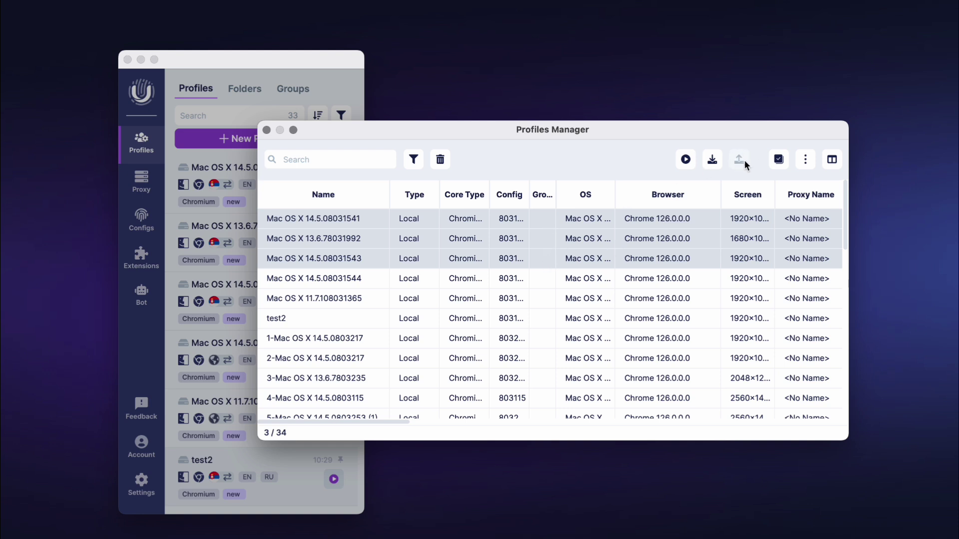
Reselect the first three profiles individually and examine their bulk export and import options
left_click(538, 238)
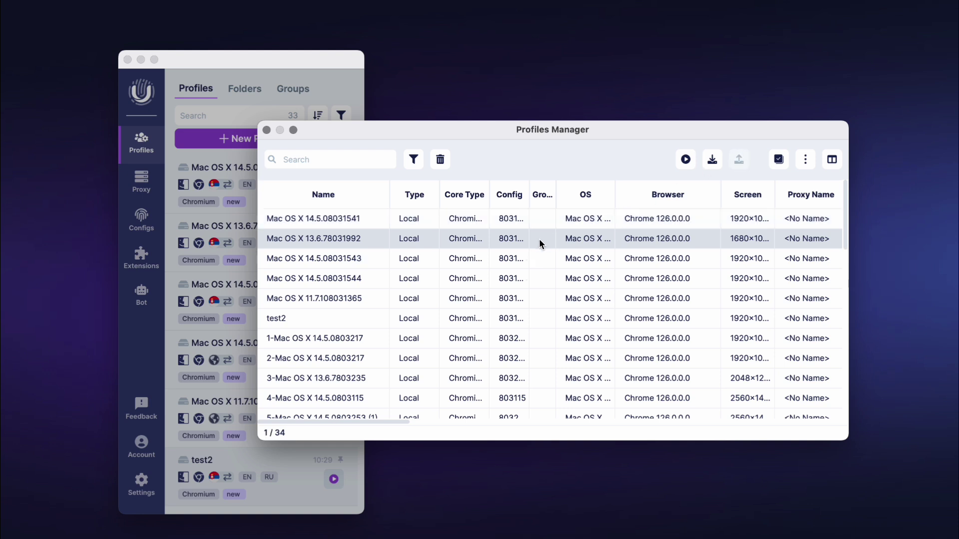
left_click(544, 226, "super")
left_click(544, 251, "super")
right_click(544, 244)
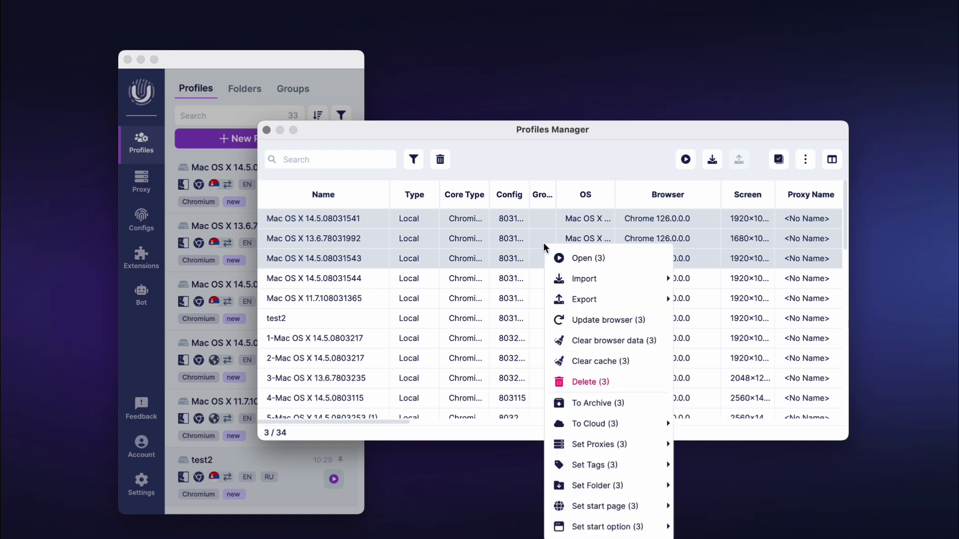
mouse_move(624, 299)
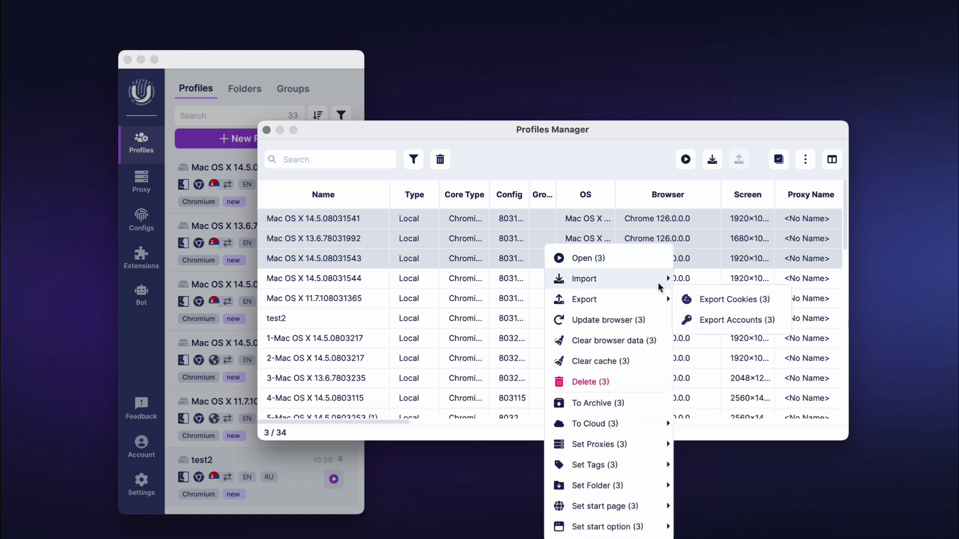
mouse_move(647, 281)
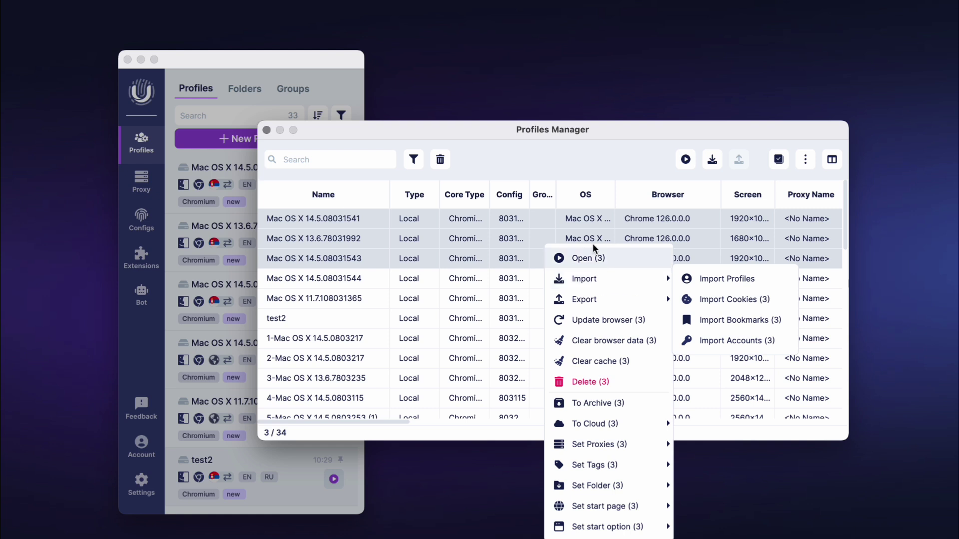
left_click(594, 176)
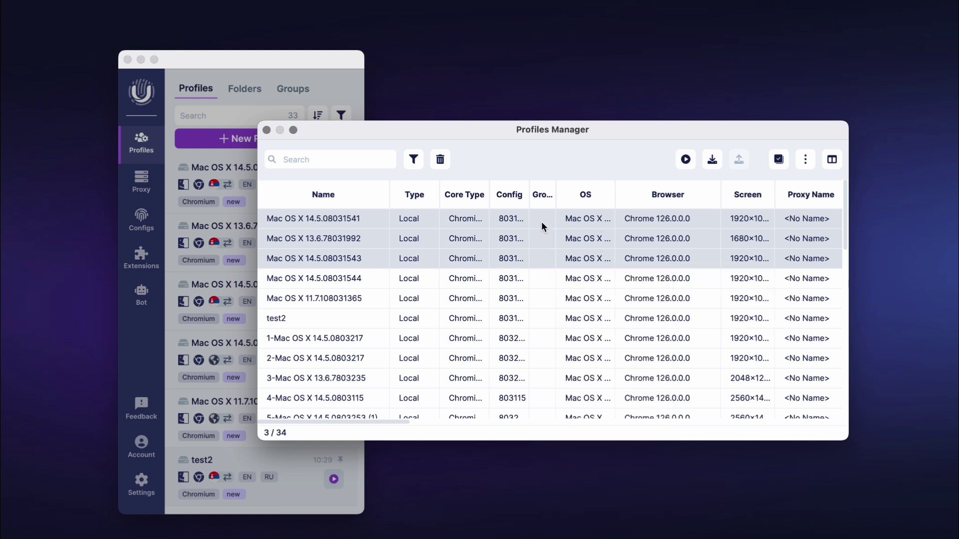
Move the three selected Mac OS profiles to the archive
left_click(805, 160)
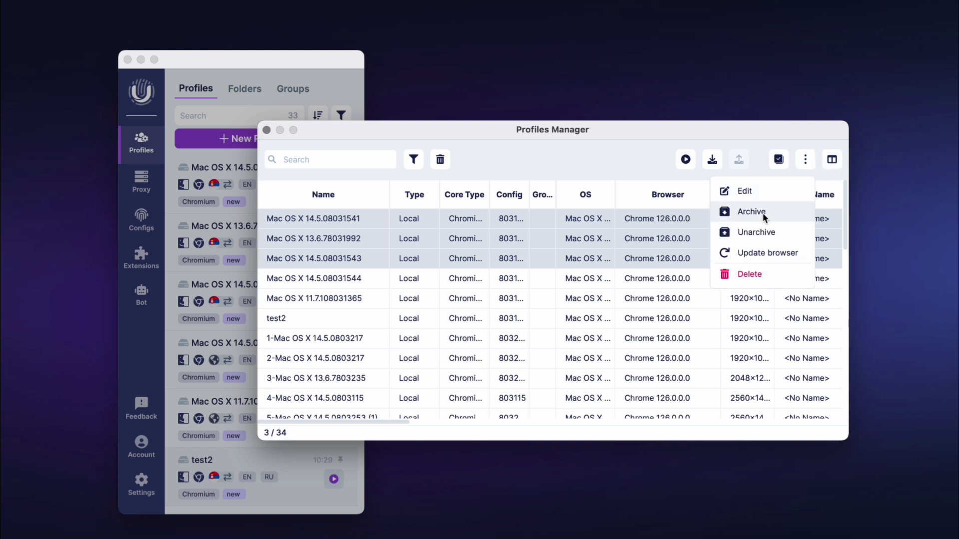
left_click(547, 238)
right_click(547, 239)
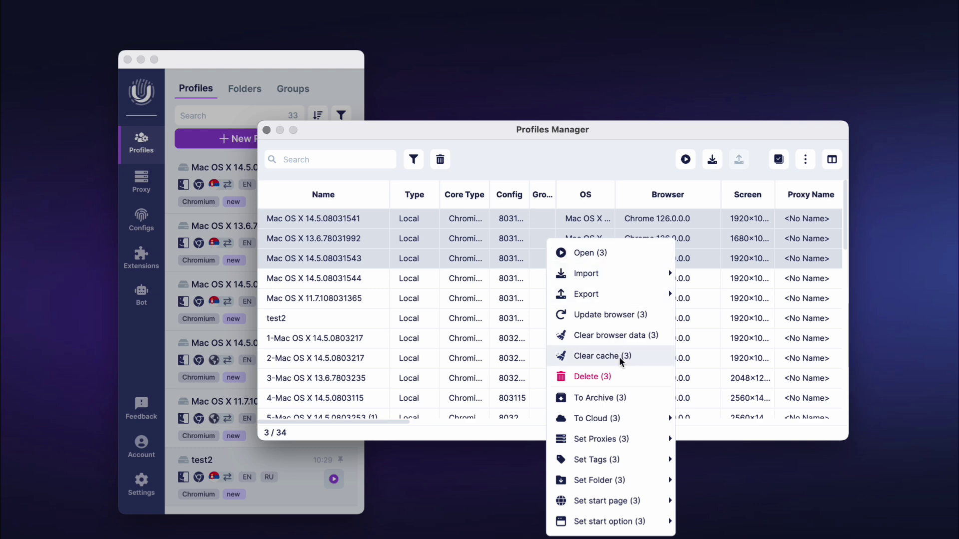
left_click(621, 397)
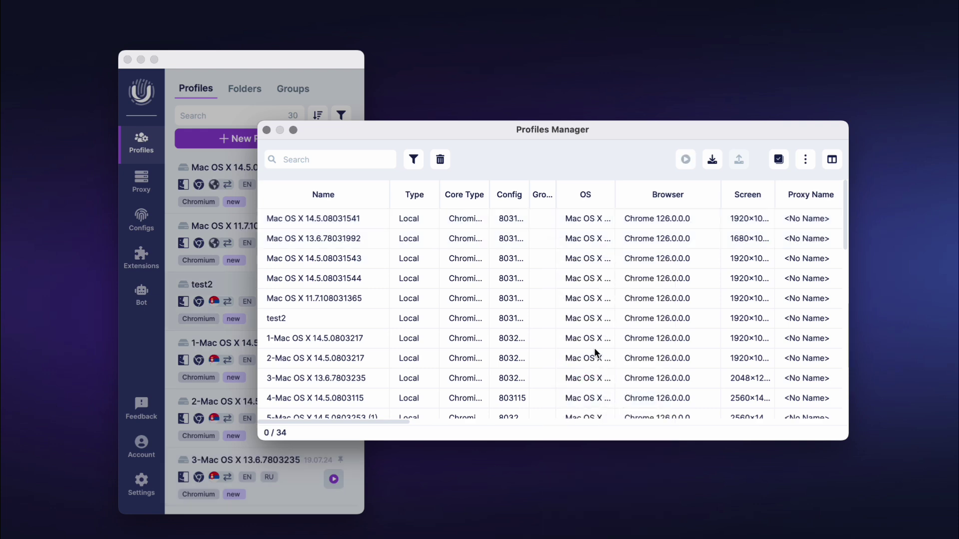
Unarchive the first three Mac OS profiles in the Profiles Manager
left_click(542, 220)
left_click(546, 238)
left_click(547, 259)
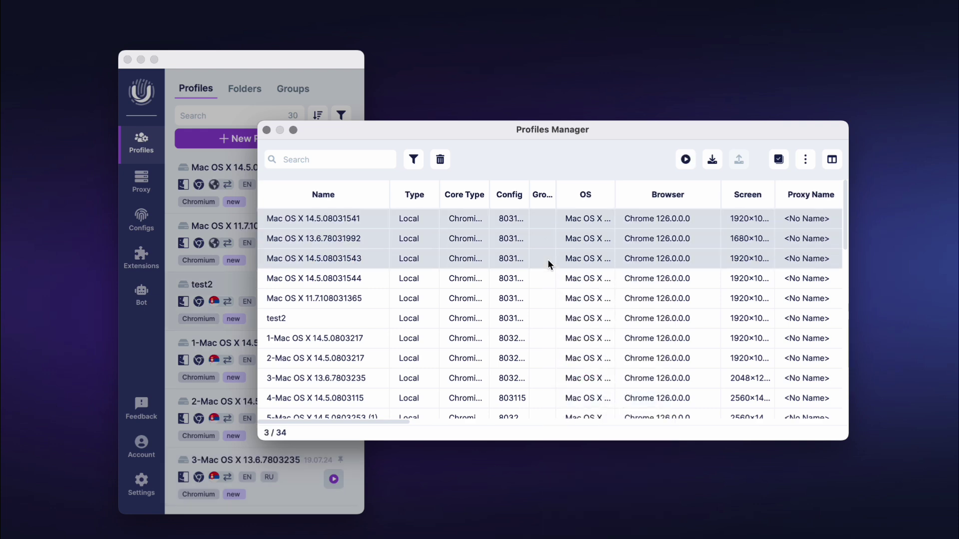
left_click(805, 158)
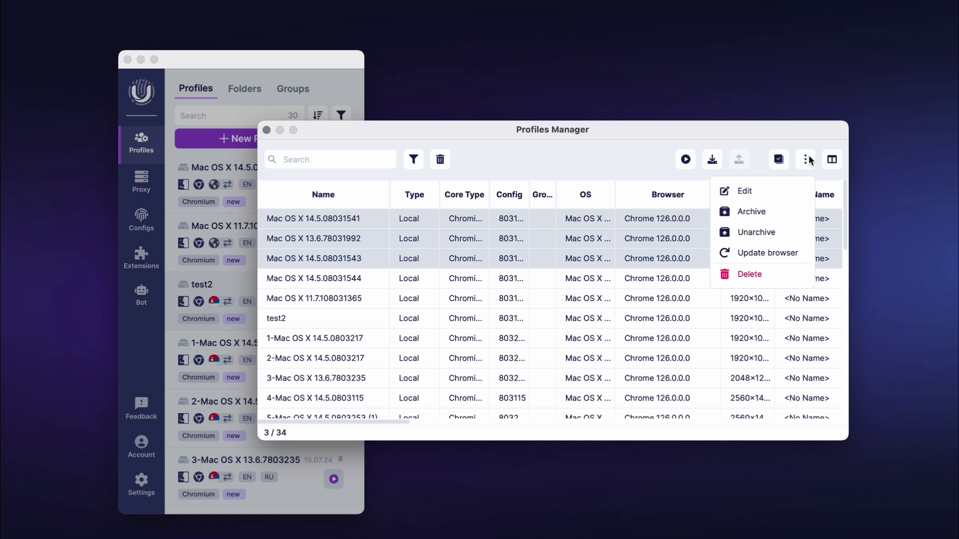
left_click(751, 231)
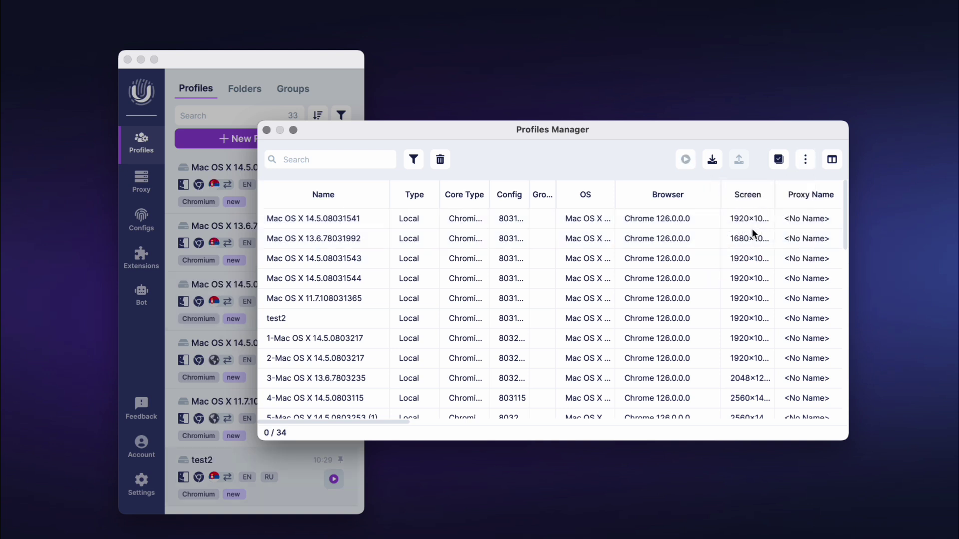
Reselect the first three profiles one by one and examine their bulk edit and browser update options
left_click(543, 223)
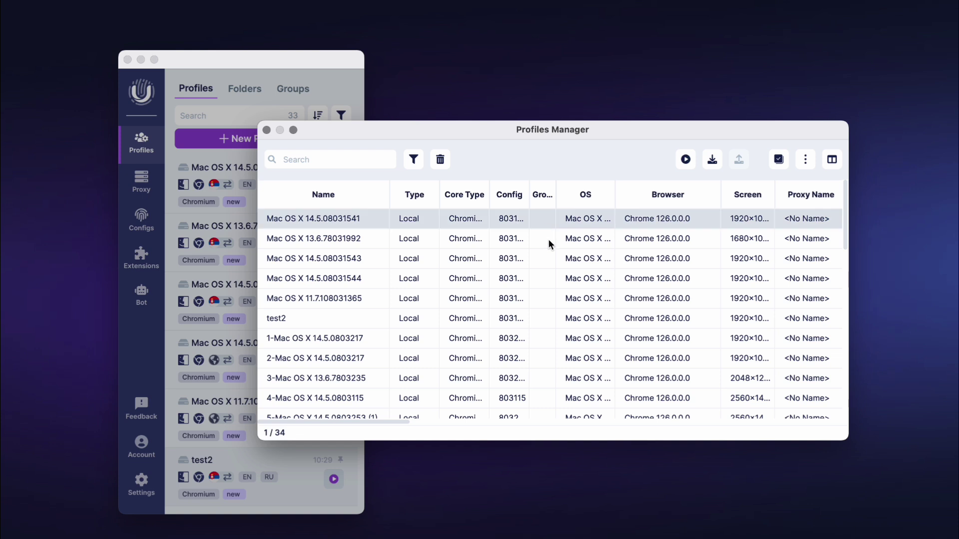
left_click(548, 239)
left_click(803, 160)
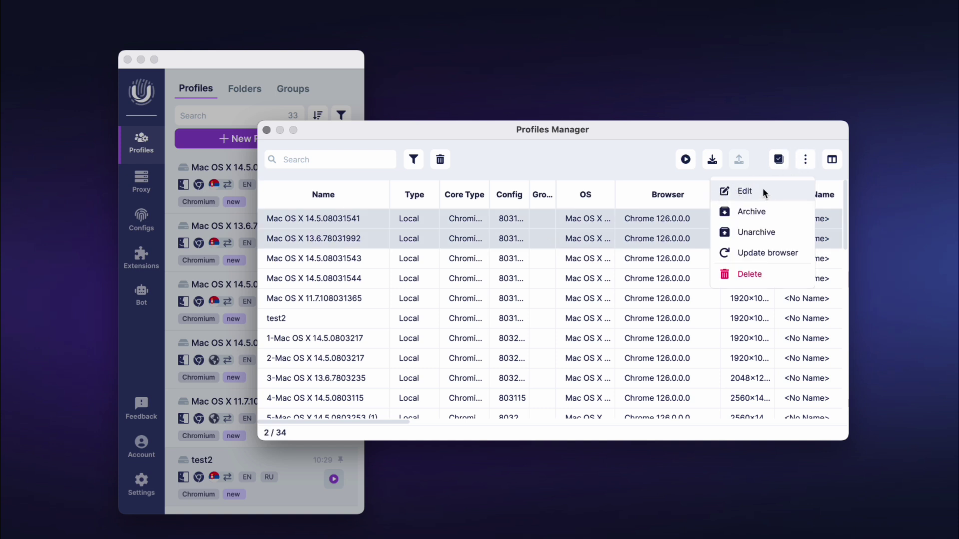
left_click(806, 161)
left_click(544, 261)
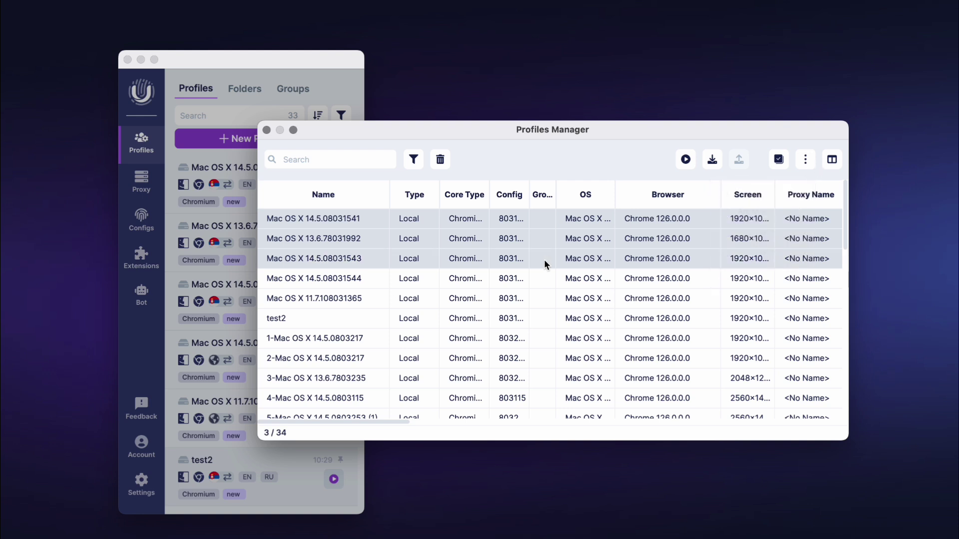
left_click(805, 159)
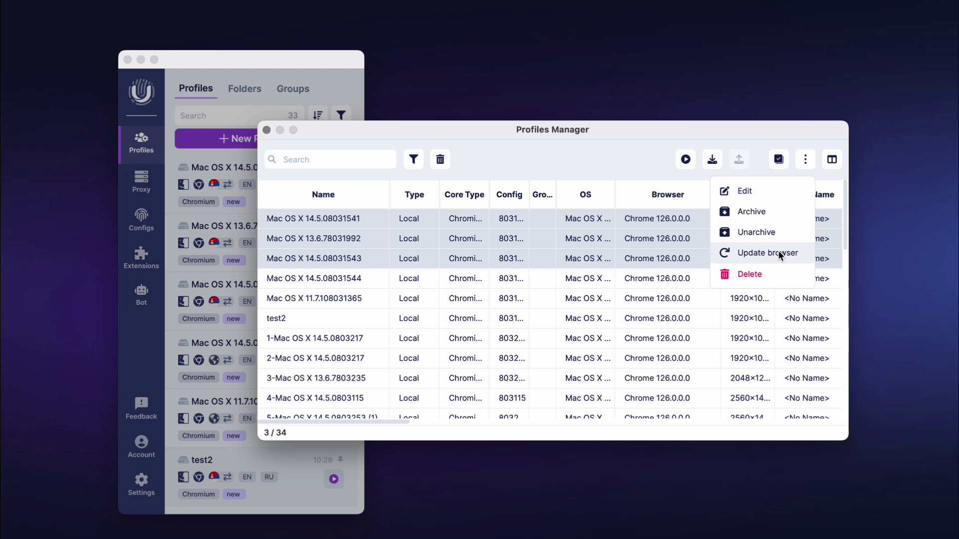
right_click(539, 239)
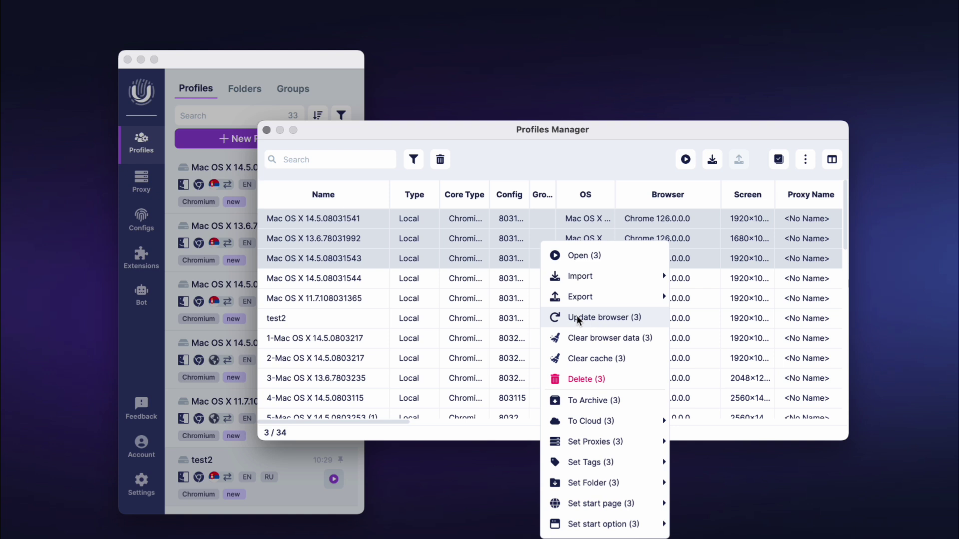
left_click(585, 170)
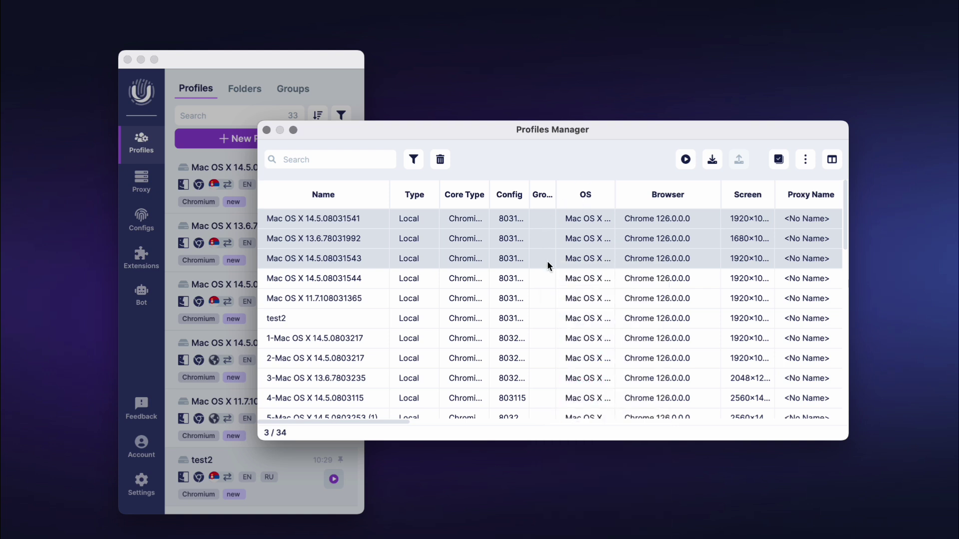
Examine both places that offer bulk deletion of the three selected profiles, without deleting them
left_click(806, 160)
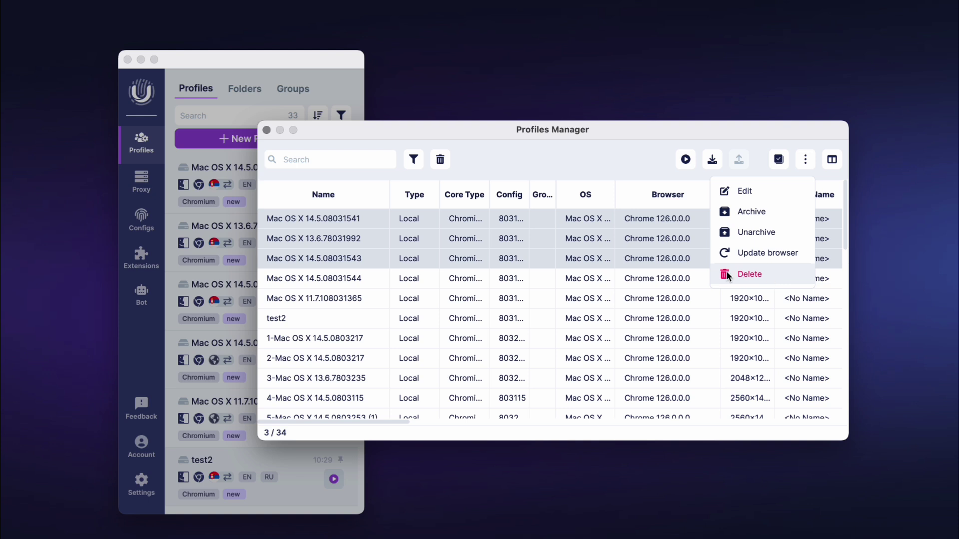
left_click(805, 160)
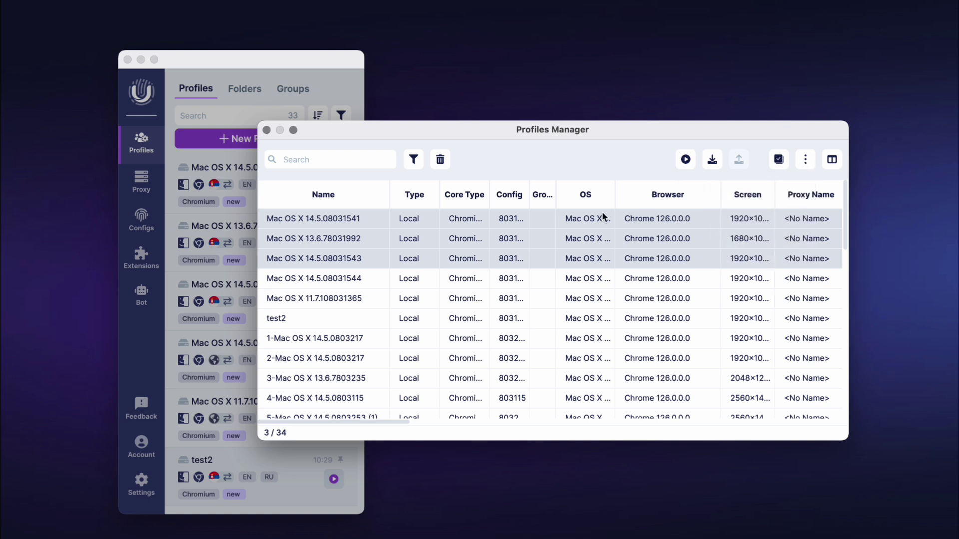
right_click(542, 238)
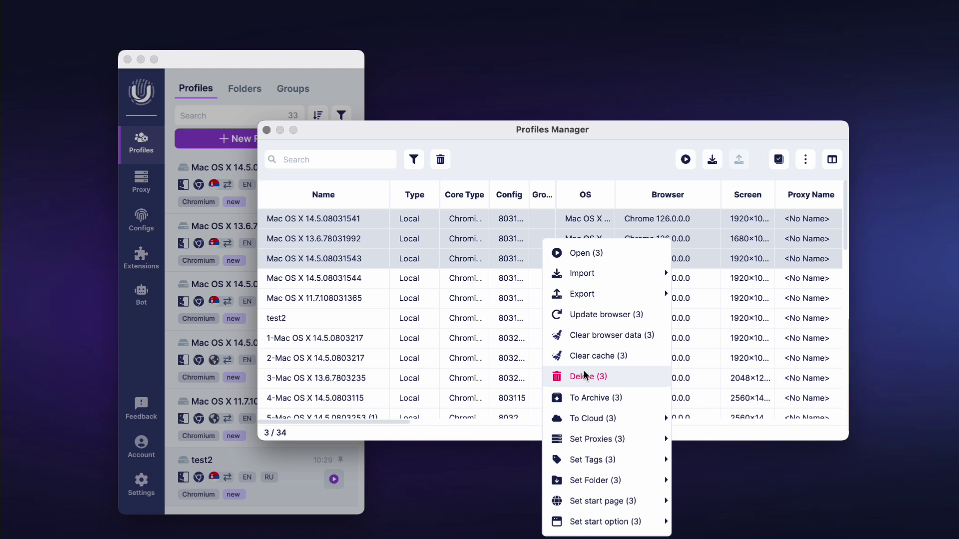
left_click(588, 171)
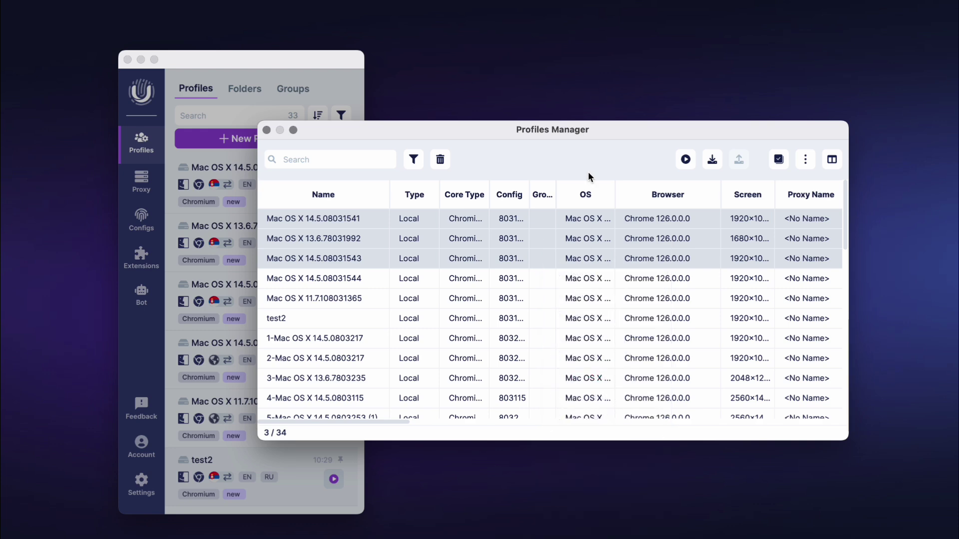
Examine the selected profiles' bulk options for exporting, clearing browser data and cache, and moving to the cloud
right_click(543, 242)
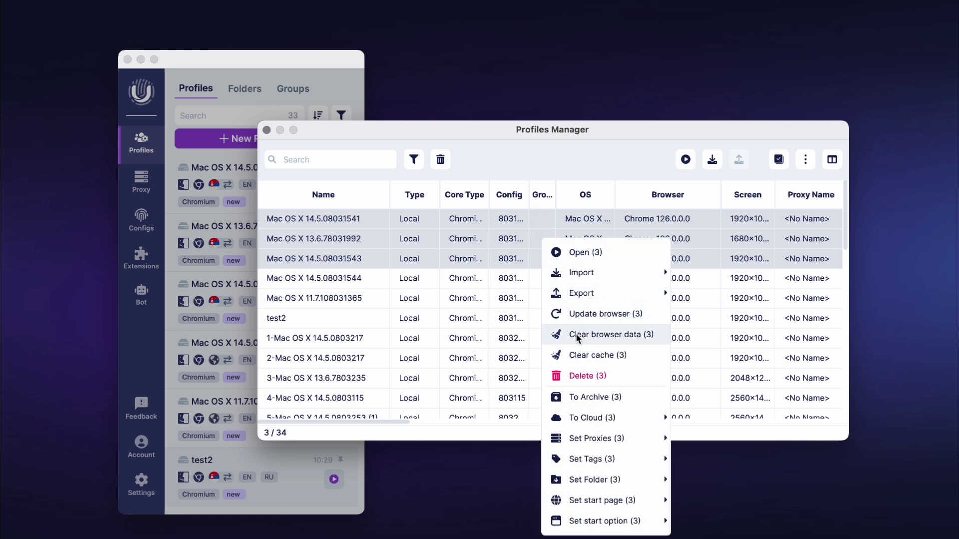
mouse_move(585, 294)
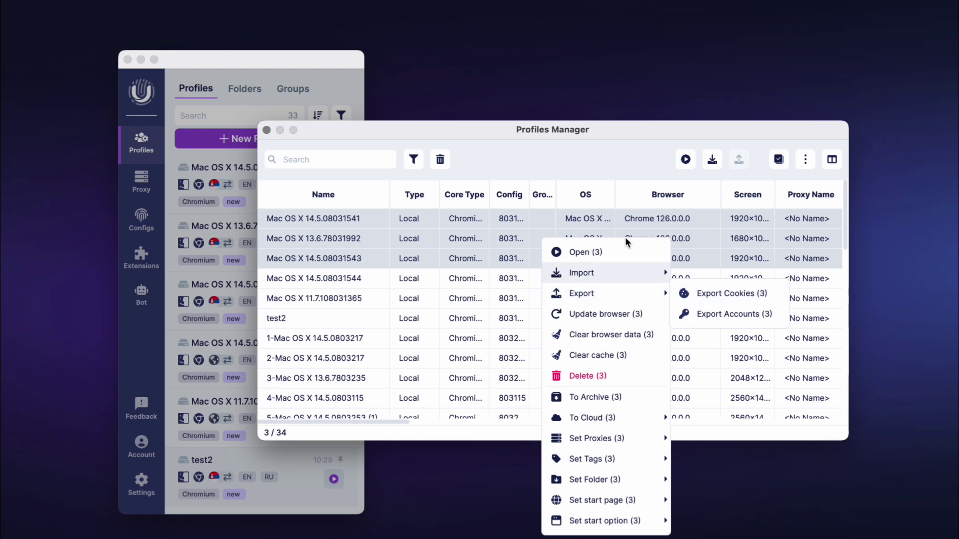
left_click(533, 248)
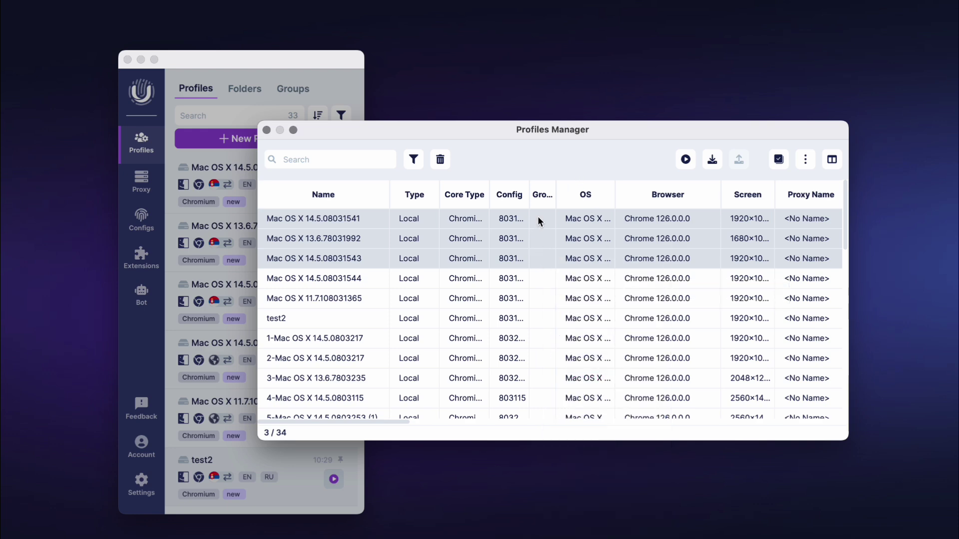
right_click(542, 245)
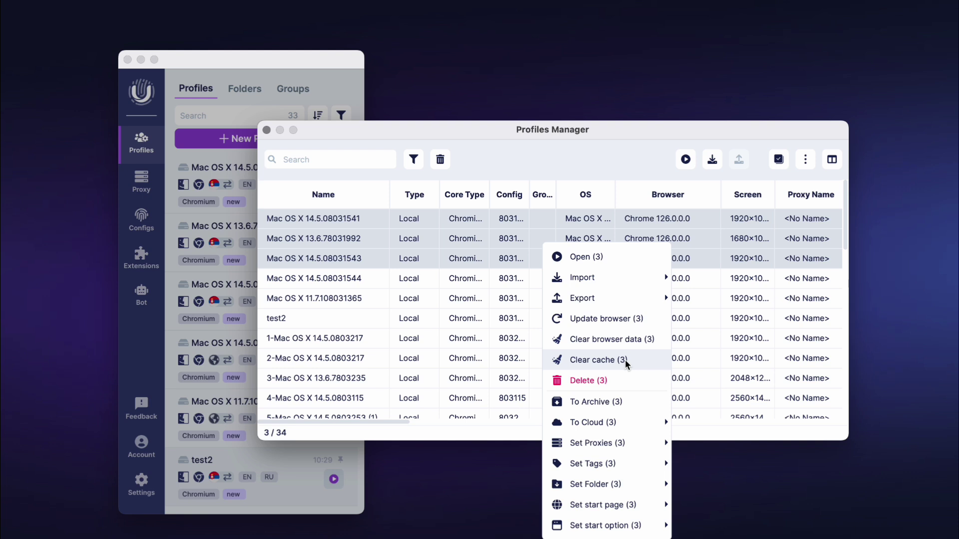
mouse_move(563, 423)
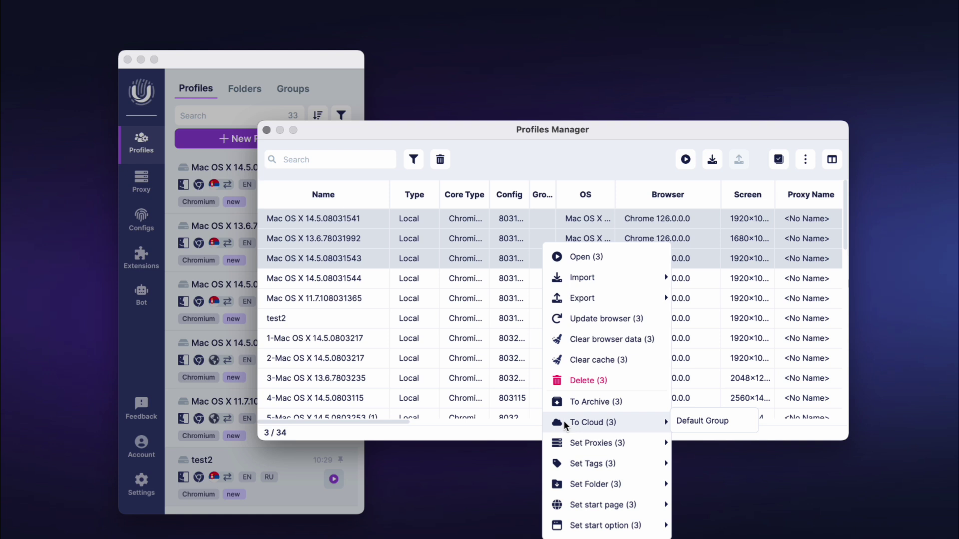
left_click(546, 222)
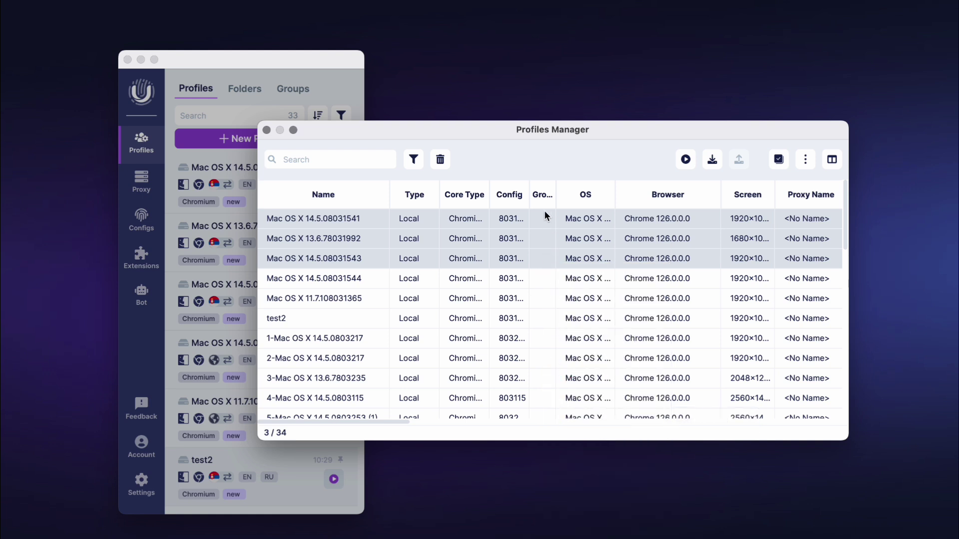
Examine the options for setting proxies, tags and a folder on the three selected profiles
right_click(544, 238)
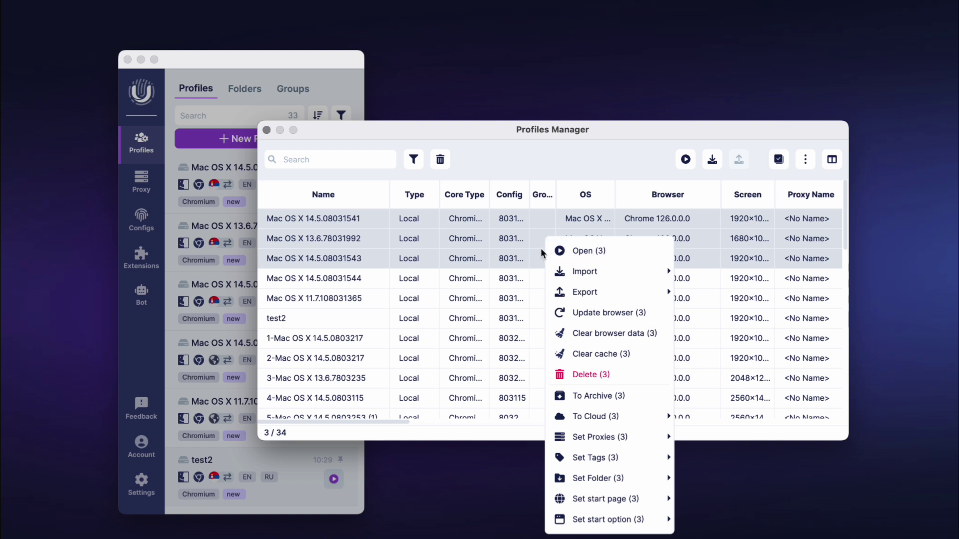
mouse_move(627, 431)
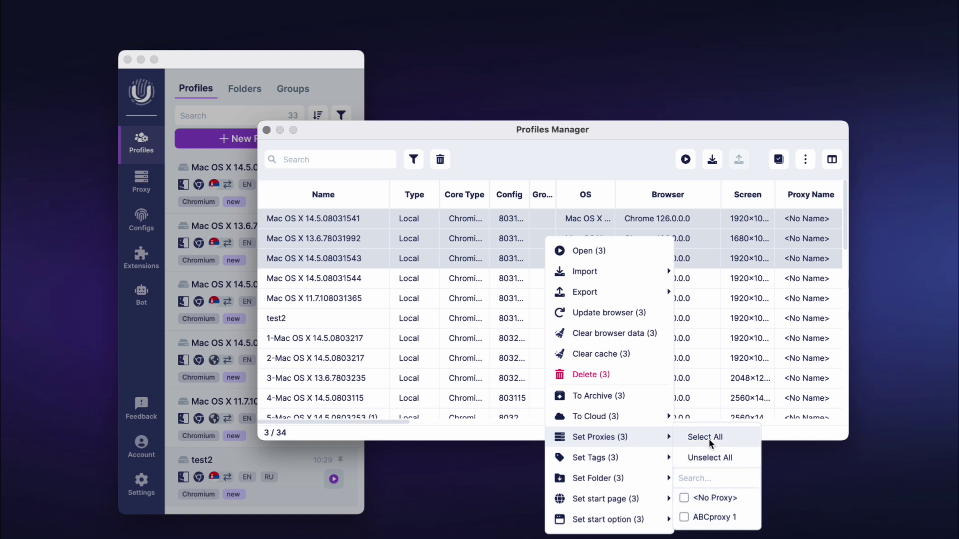
mouse_move(621, 458)
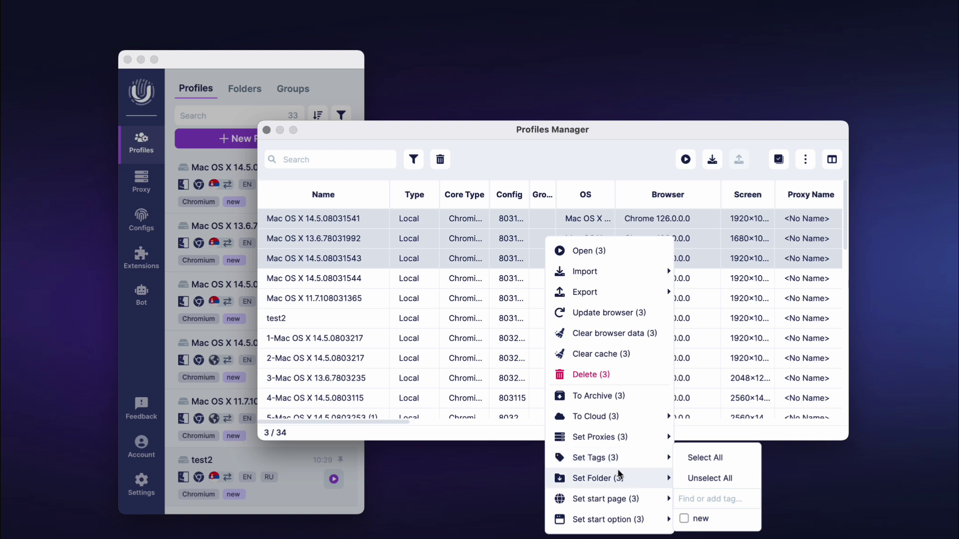
mouse_move(620, 480)
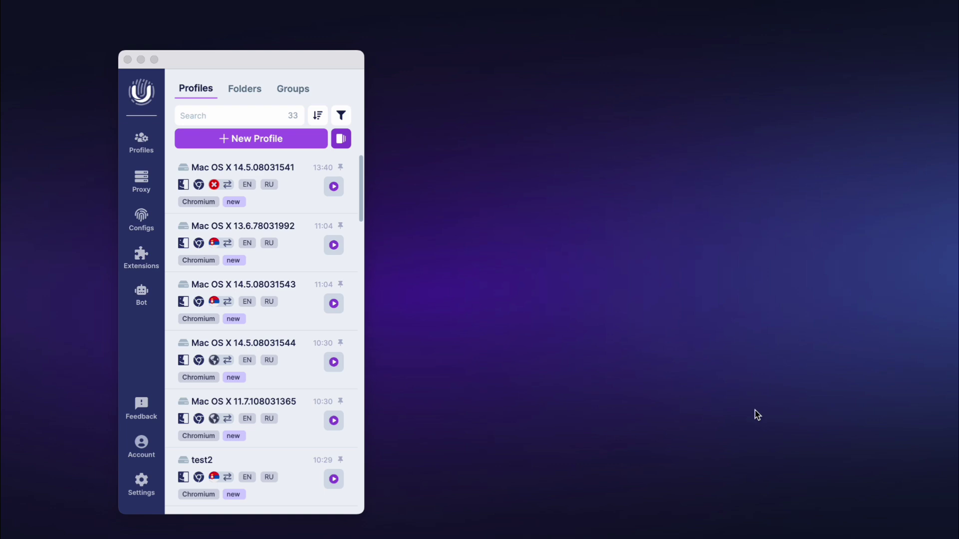
Start a new proxy in the Proxy Manager, named "new" and of type socks5
left_click(141, 181)
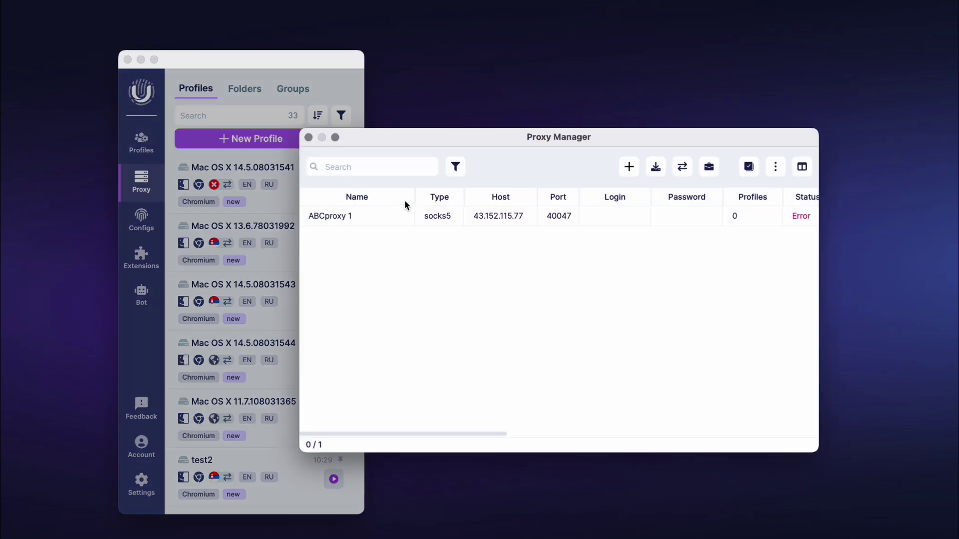
left_click(630, 168)
left_click(550, 195)
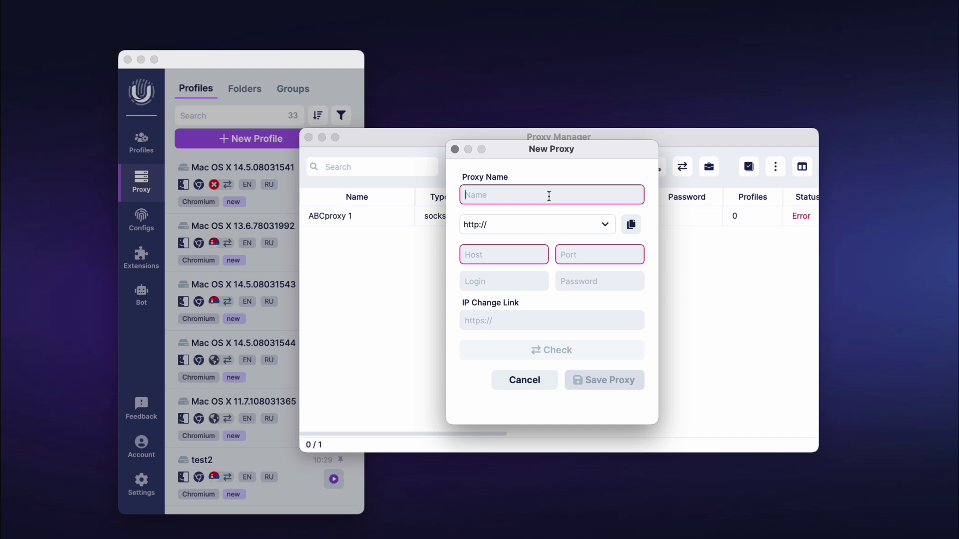
type("new")
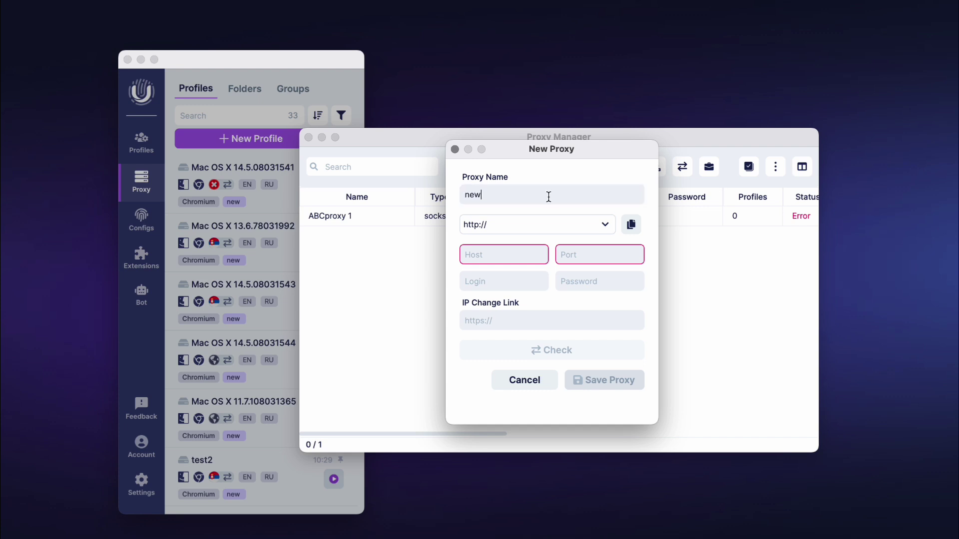
left_click(591, 225)
left_click(517, 265)
Paste the proxy's host, port, login and password, check the connection and save the proxy
left_click(480, 252)
key("super+v")
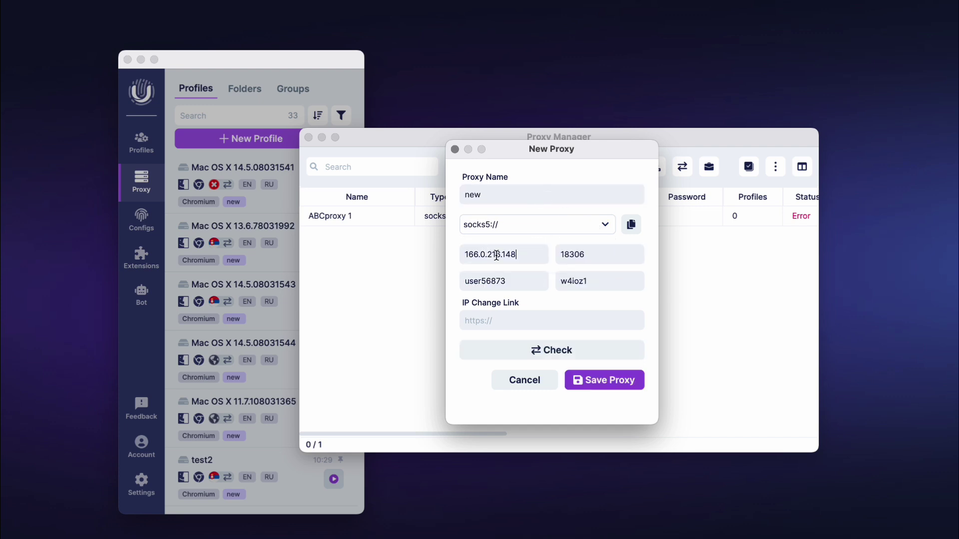
left_click(566, 349)
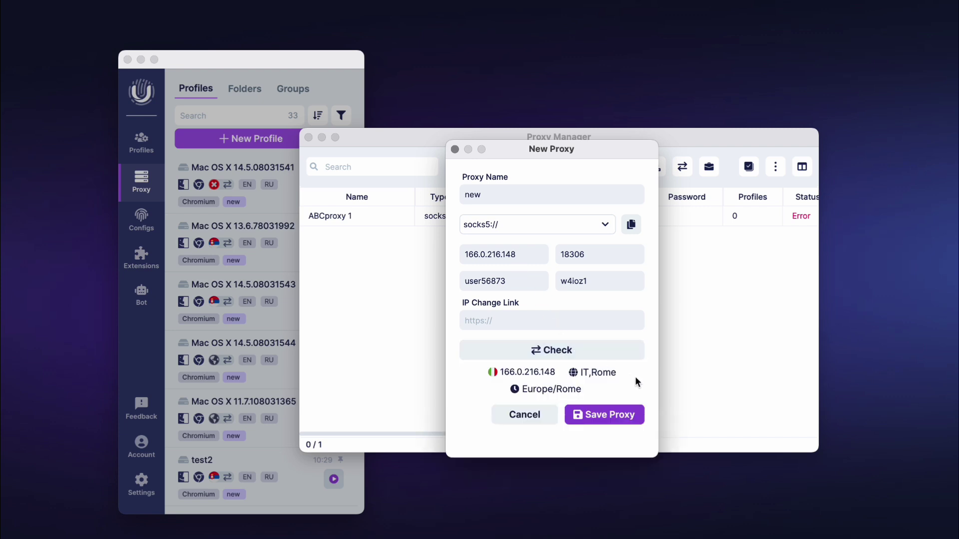
left_click(613, 419)
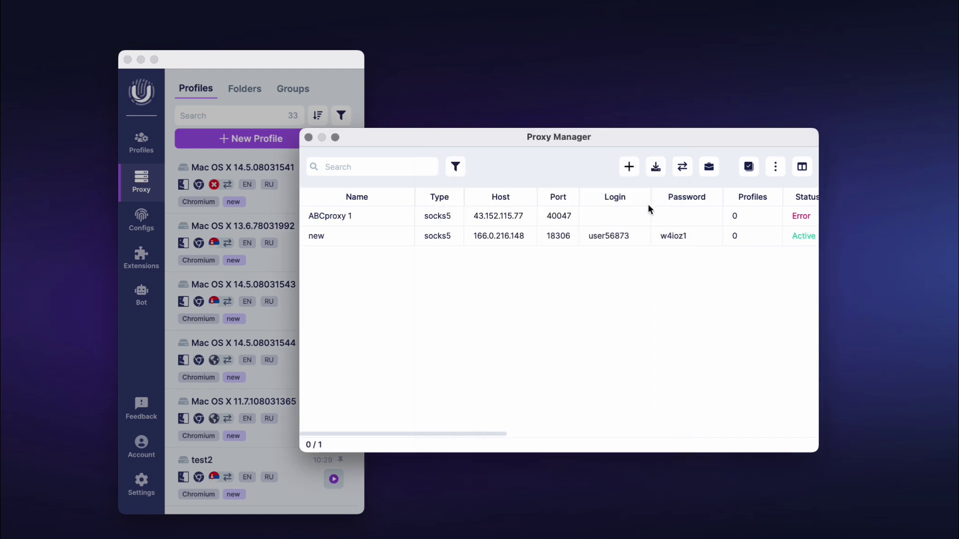
Look at the bulk proxy import form, close it, and view the actions available for the proxy "new"
left_click(656, 167)
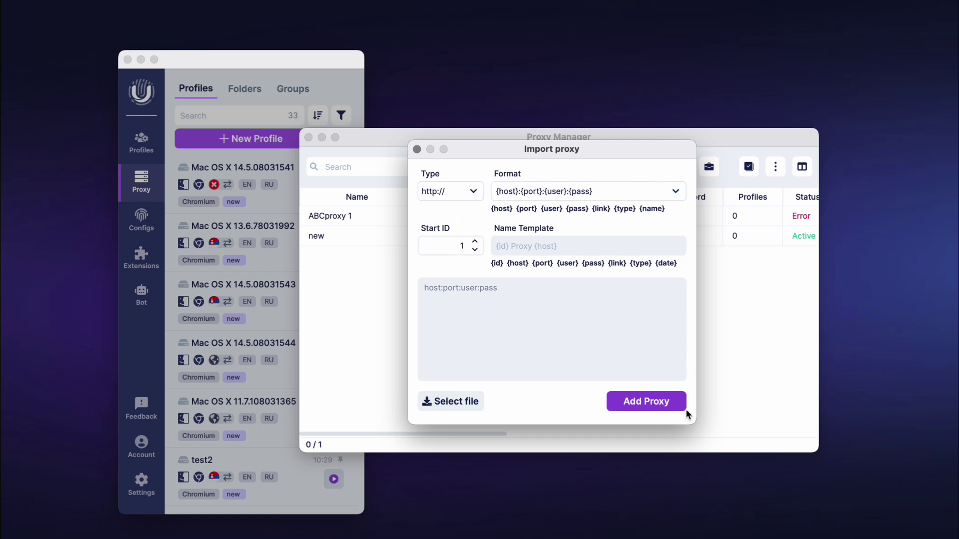
left_click(417, 149)
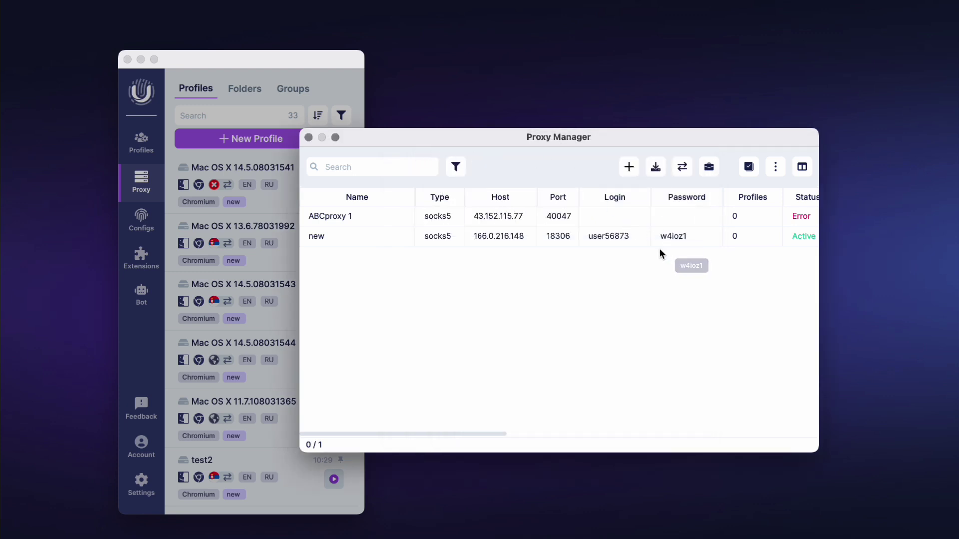
right_click(644, 240)
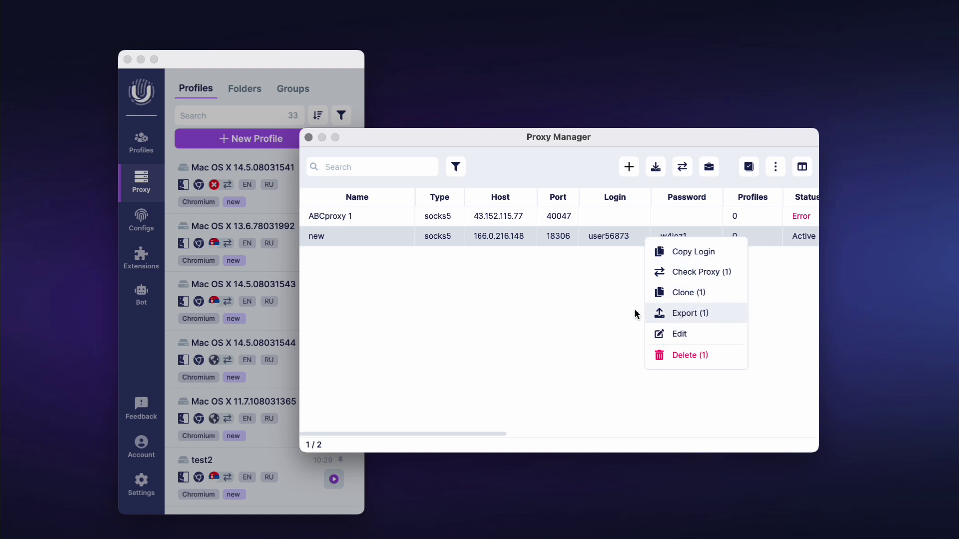
Check the connection of the proxy "new" two times in the Proxy Manager
left_click(613, 306)
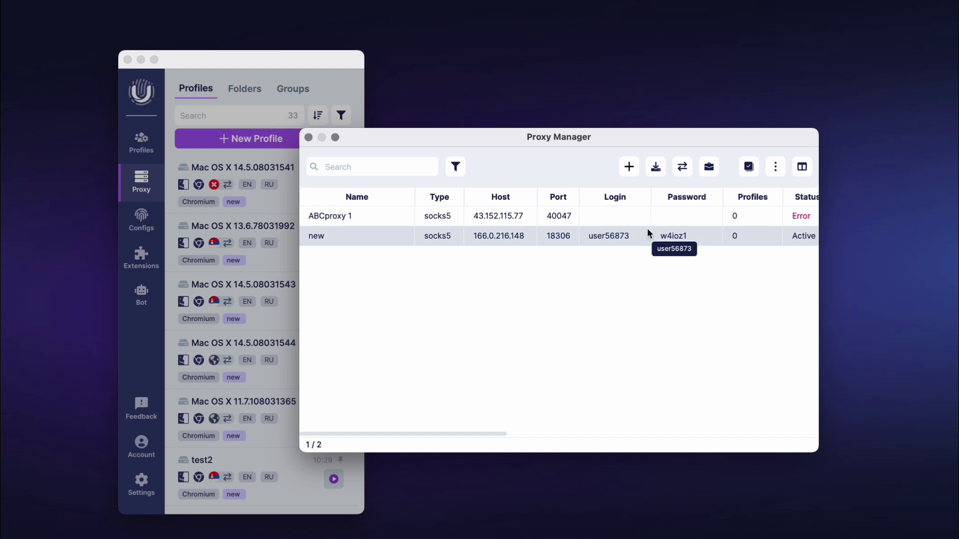
left_click(681, 166)
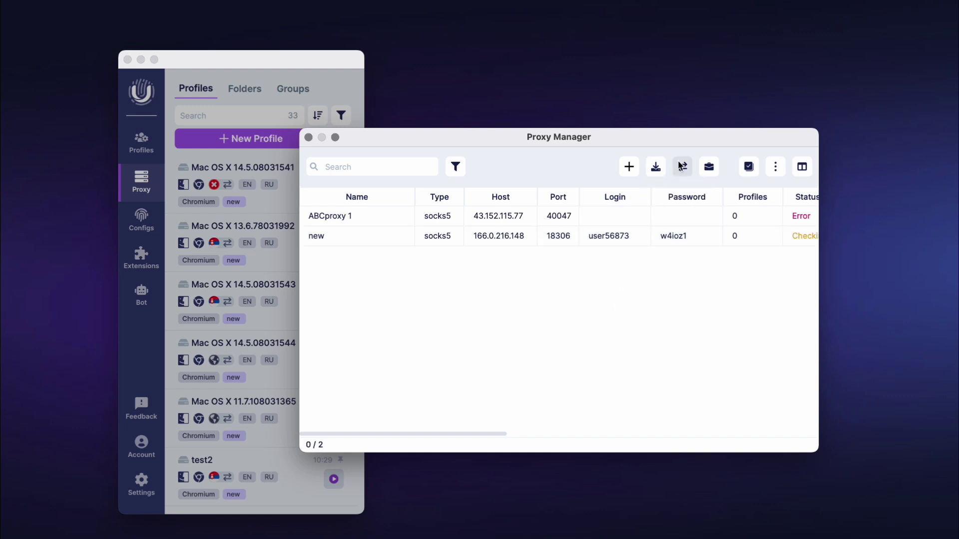
left_click(641, 235)
right_click(639, 234)
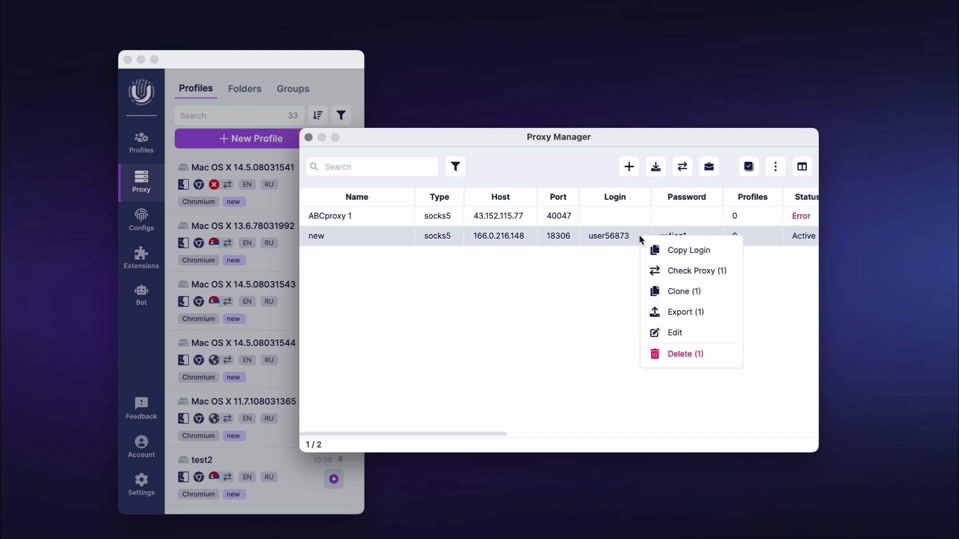
left_click(708, 272)
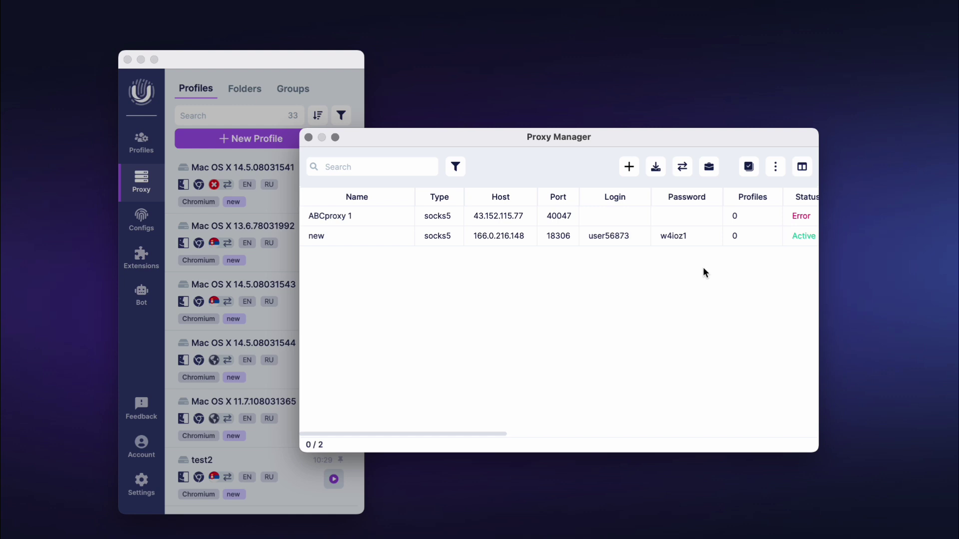
Open both proxies for bulk editing two times, leaving the edit mode without changes each time
left_click(641, 240)
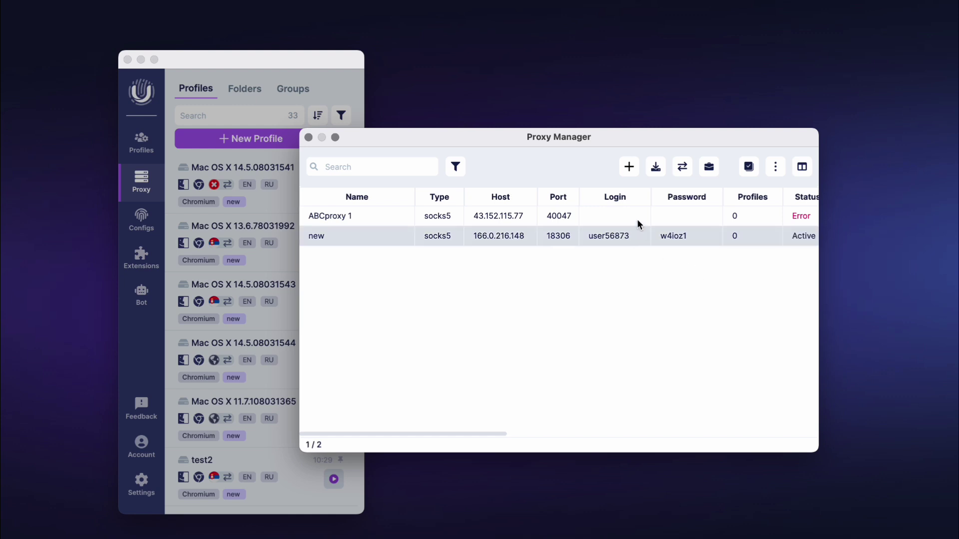
left_click(637, 219, "shift")
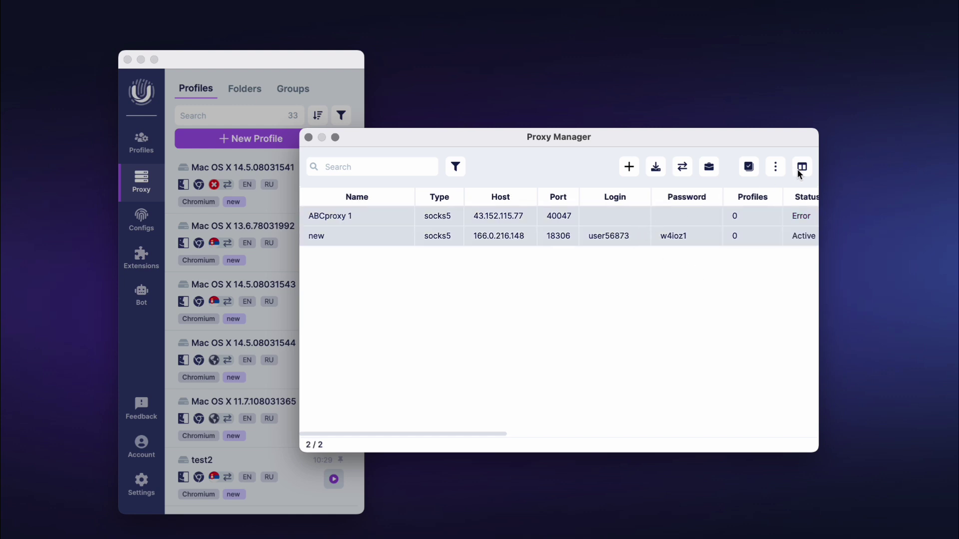
left_click(775, 166)
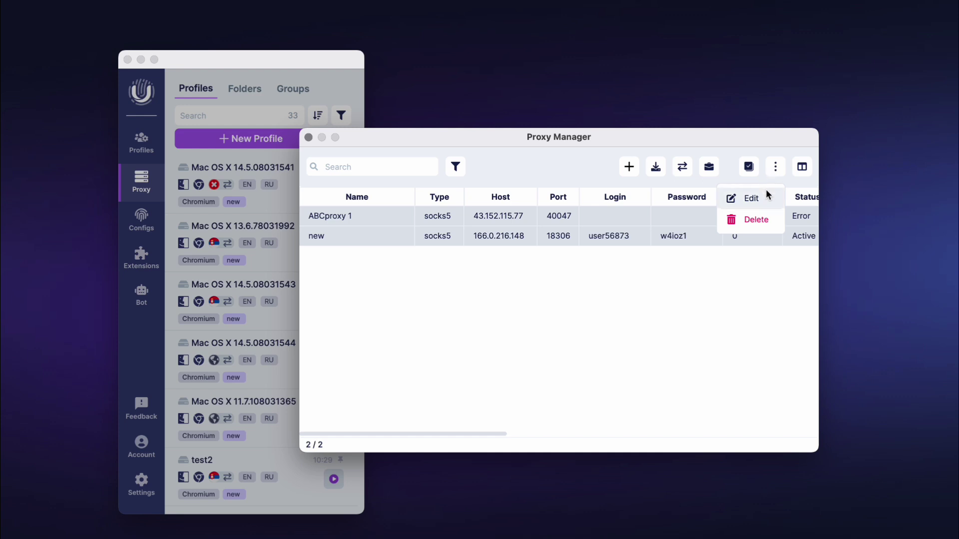
left_click(752, 198)
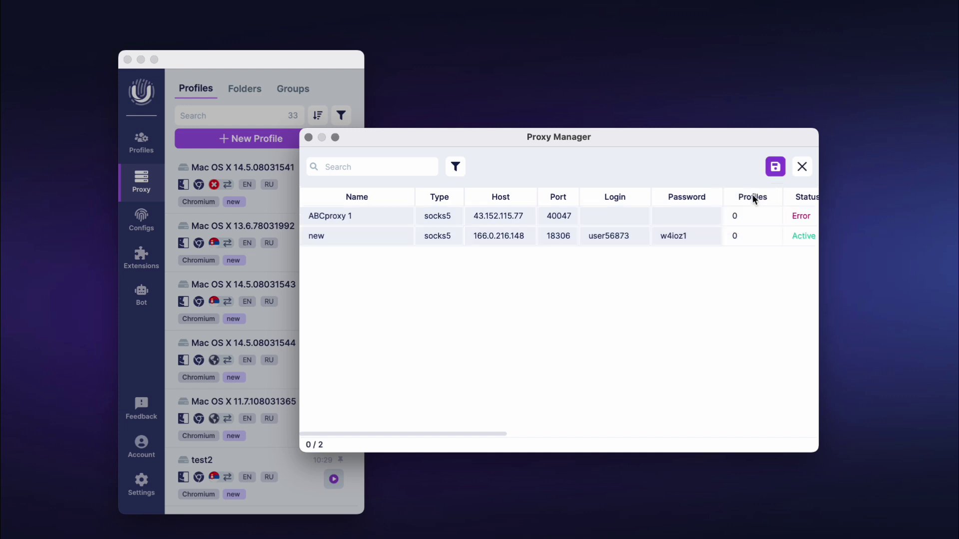
left_click(801, 166)
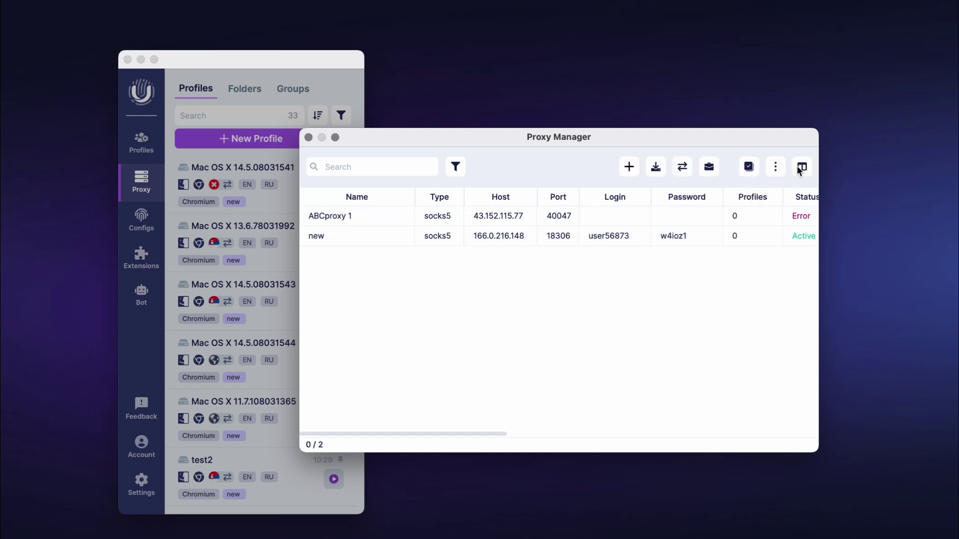
left_click(670, 217)
left_click(652, 236, "shift")
right_click(648, 230)
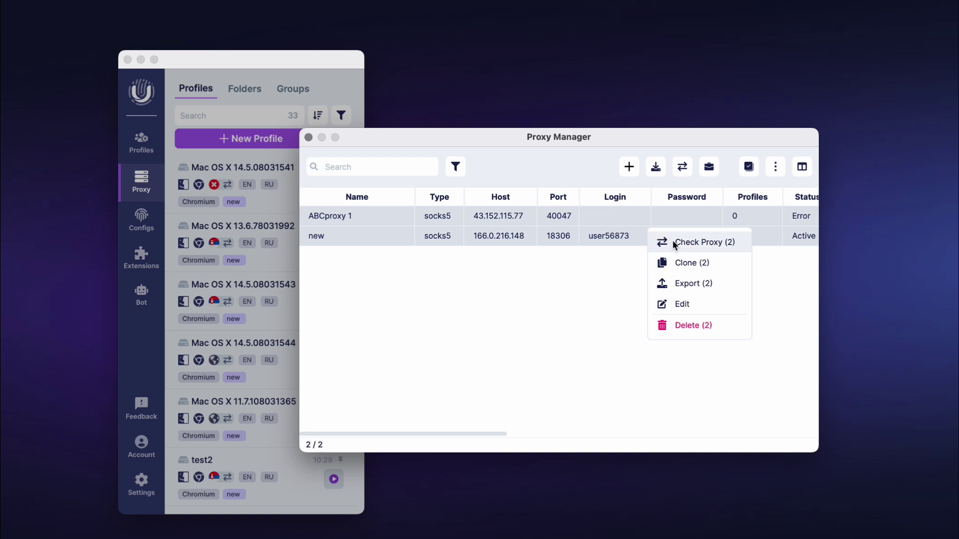
left_click(685, 304)
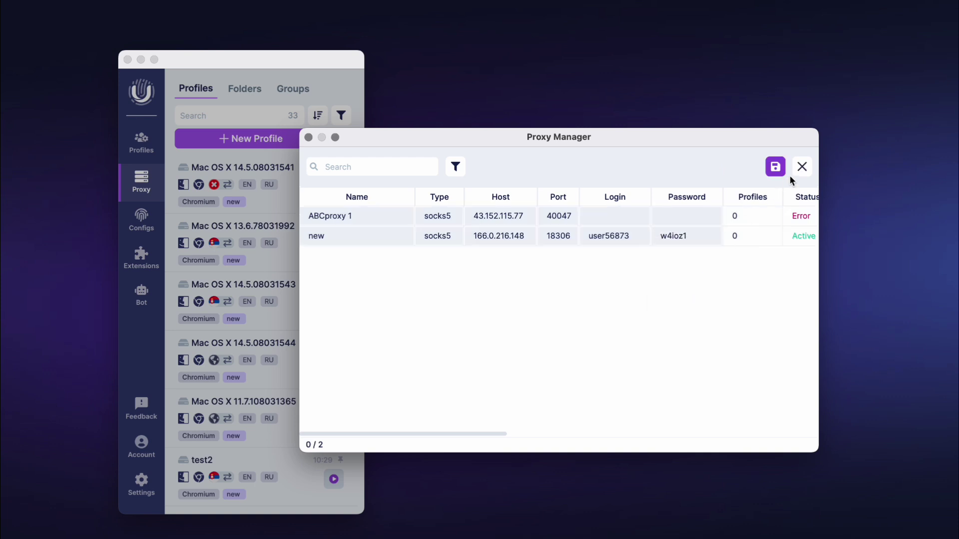
left_click(801, 168)
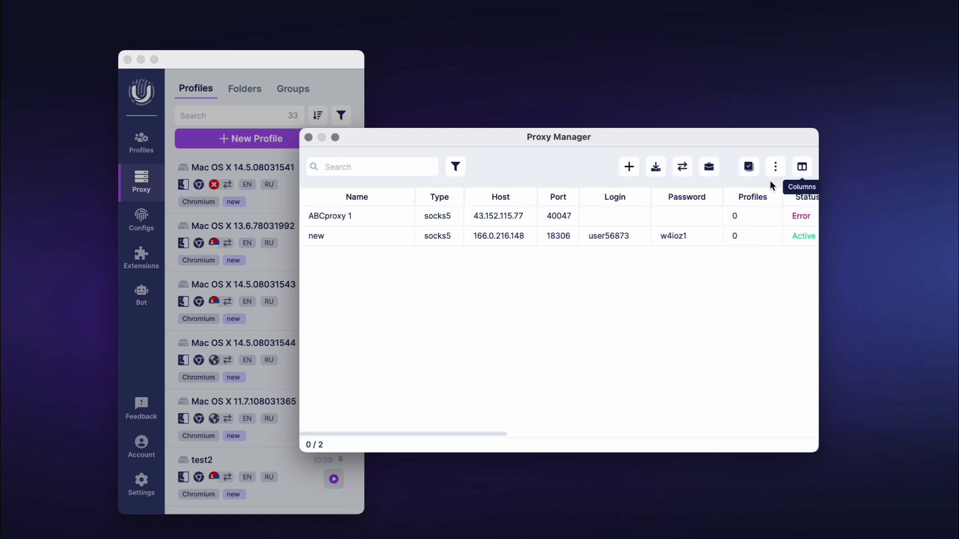
Delete the proxy "new" from the Proxy Manager and confirm the deletion
left_click(643, 237)
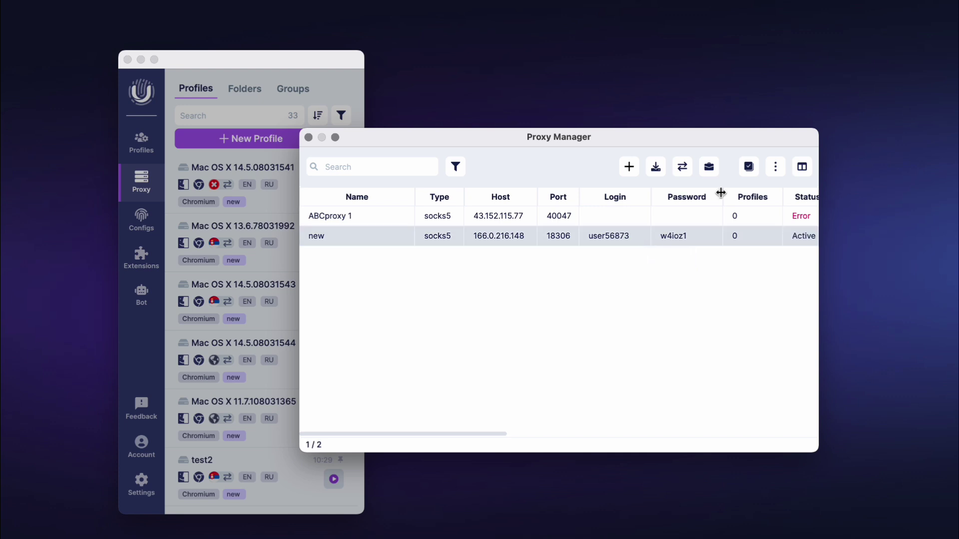
left_click(769, 170)
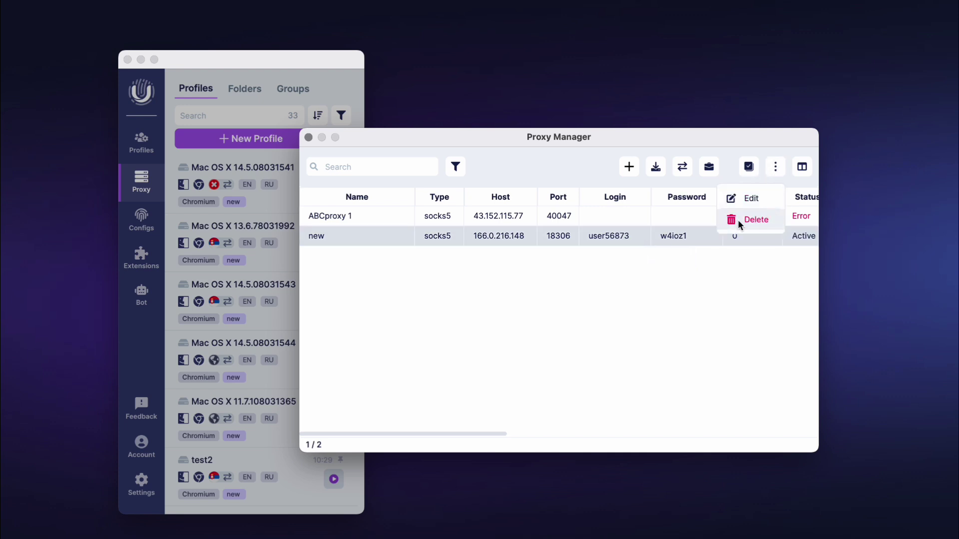
left_click(776, 169)
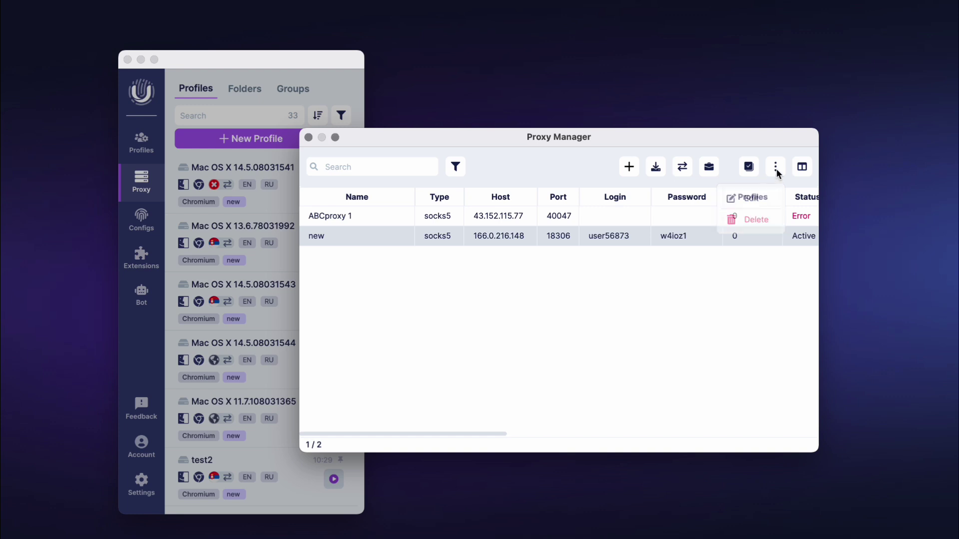
right_click(647, 236)
left_click(687, 354)
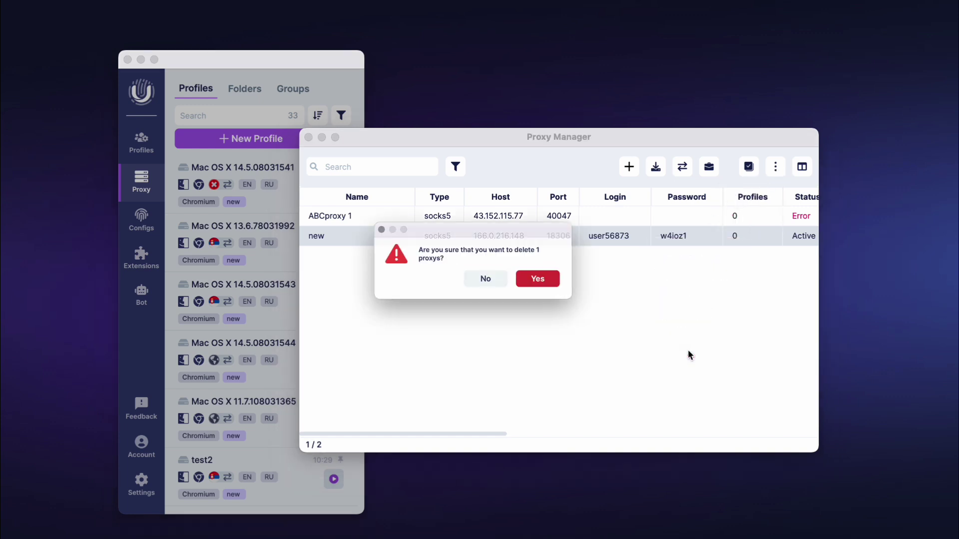
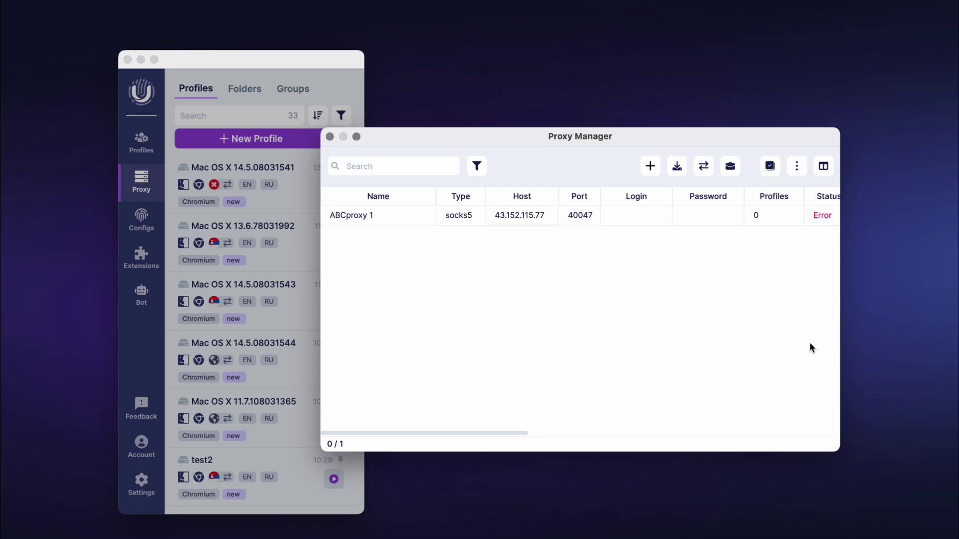
View the partnership proxy providers, keep ASocks selected and check its API key
left_click(731, 167)
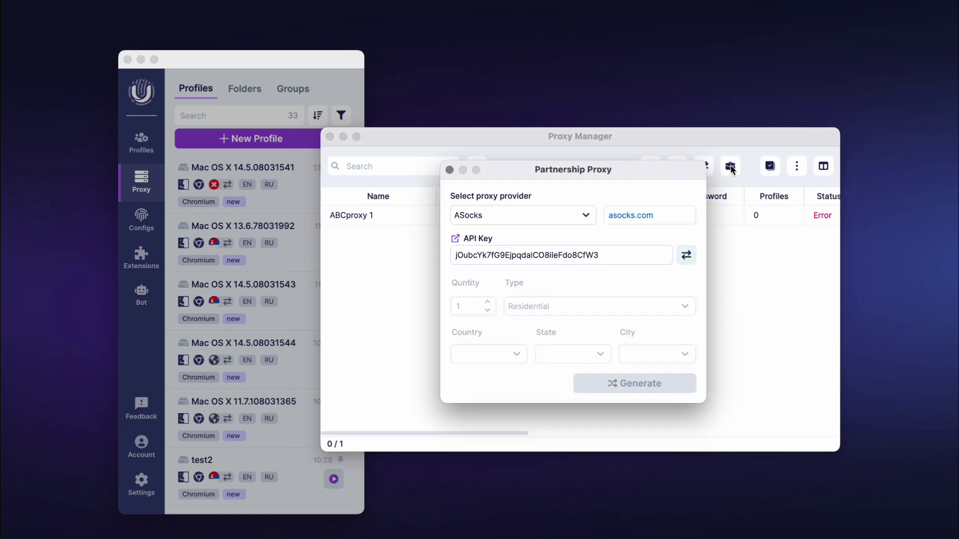
left_click(586, 216)
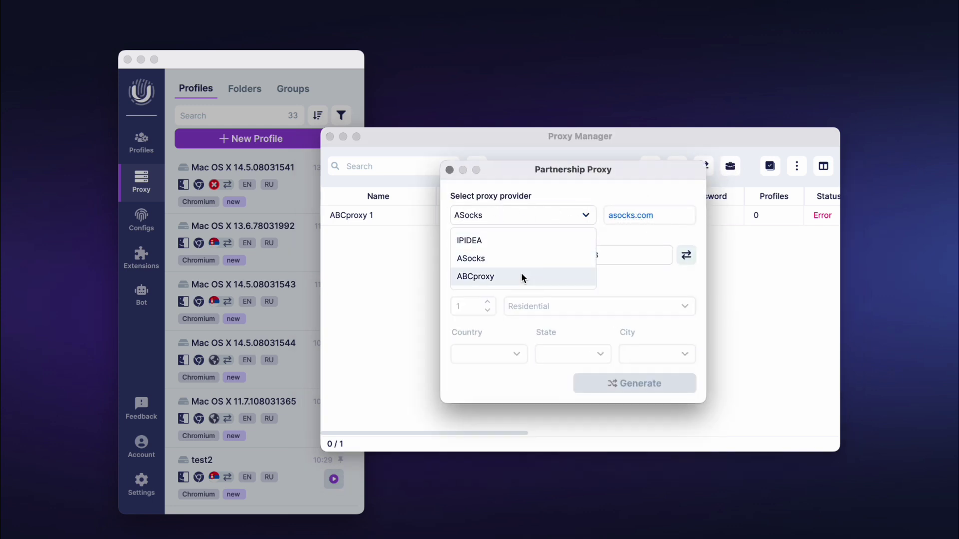
left_click(585, 215)
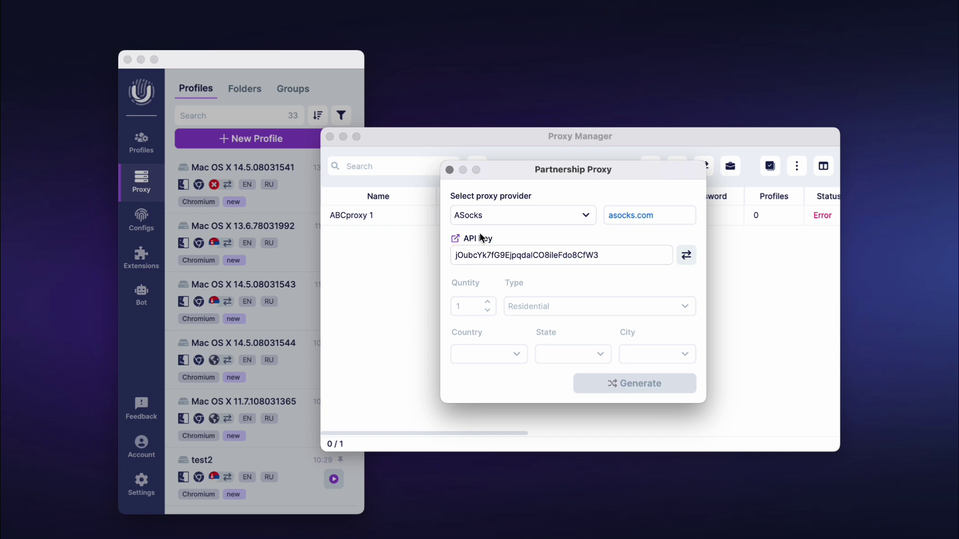
left_click(686, 256)
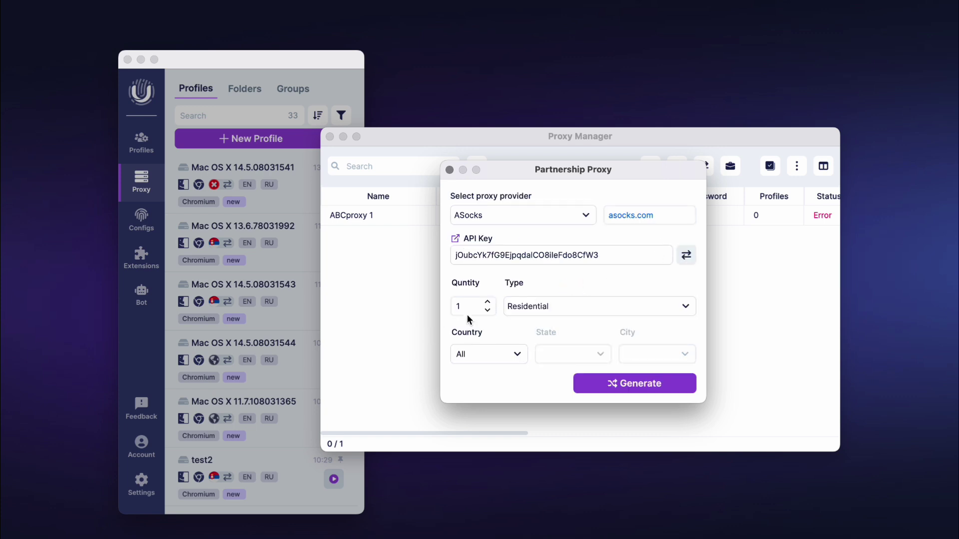
Generate one residential ASocks proxy for Rwanda and add it to the proxy list
left_click(513, 348)
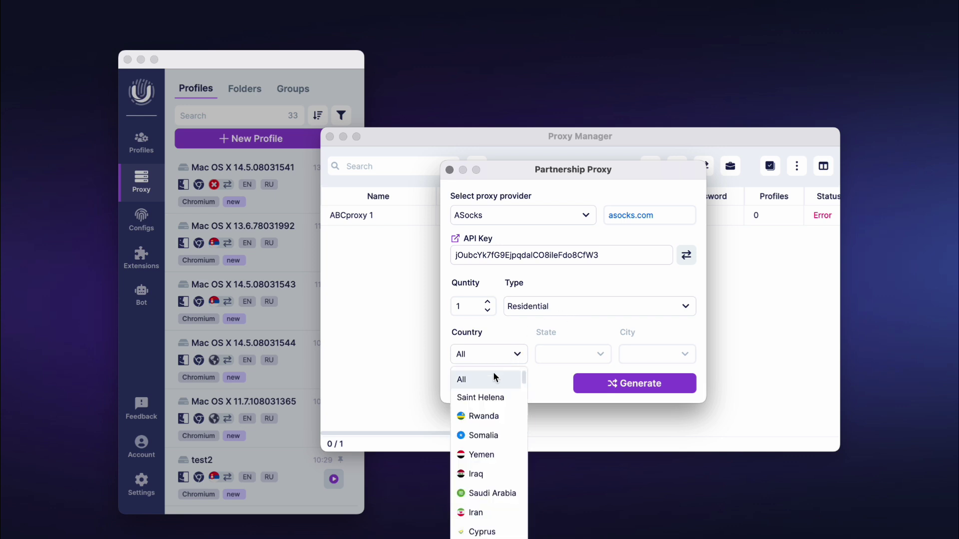
left_click(491, 415)
left_click(610, 384)
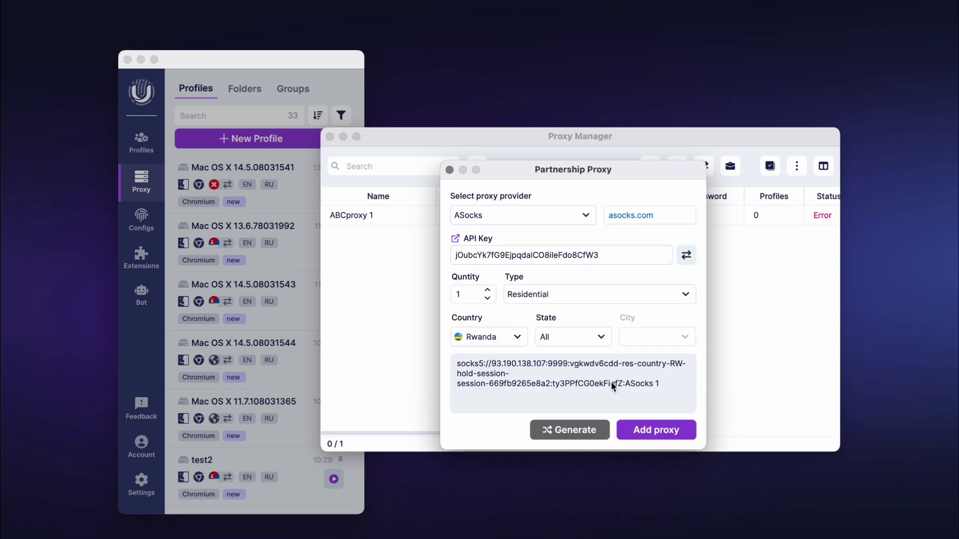
left_click(652, 432)
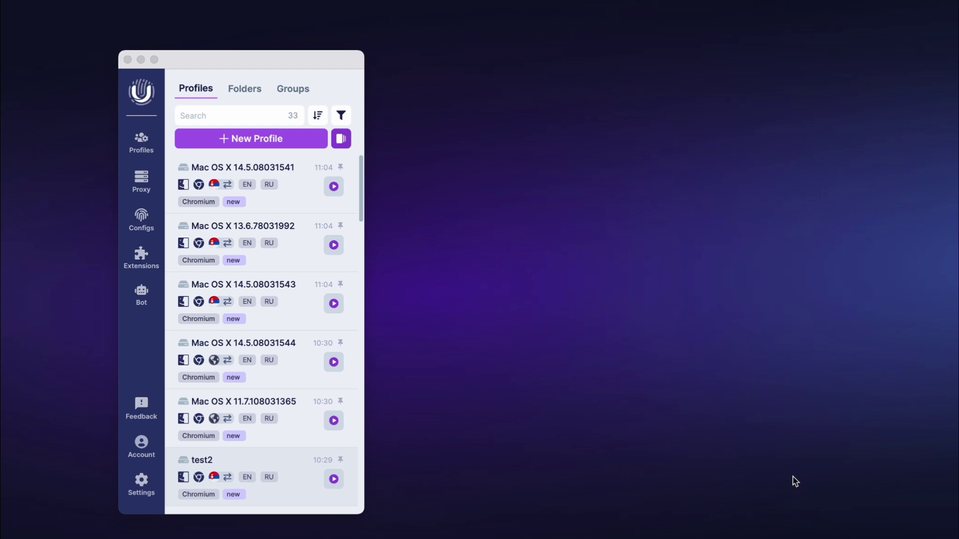
Open the Configurations Manager and refresh the list of configs
left_click(141, 222)
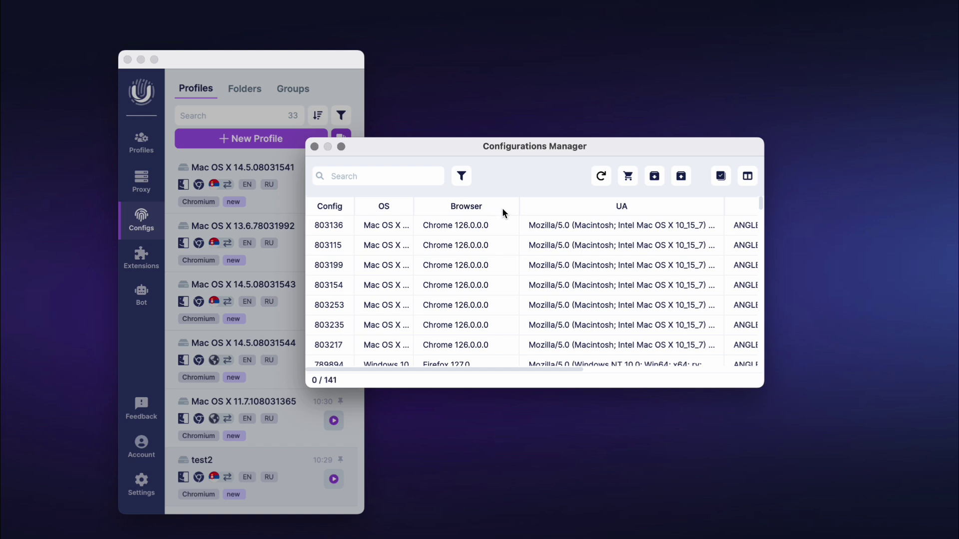
left_click(601, 180)
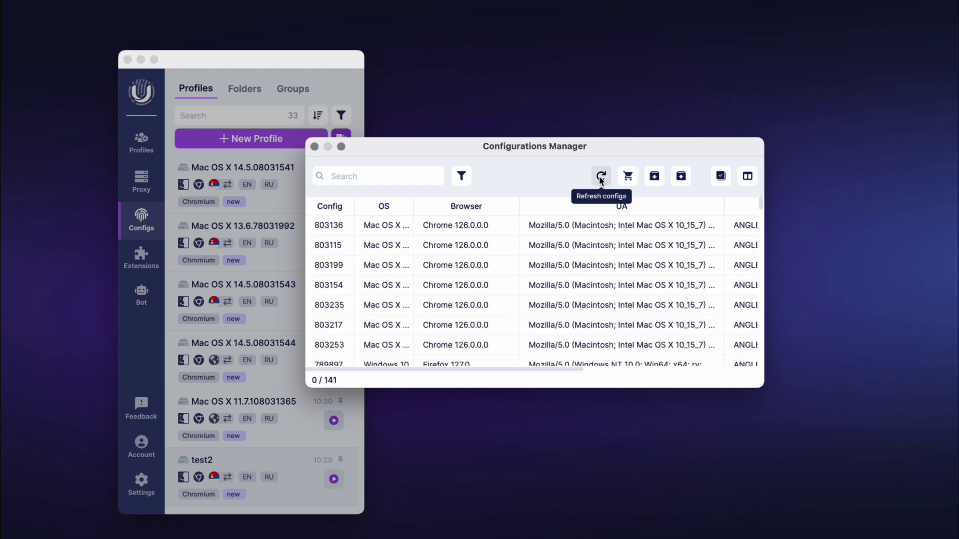
Archive the config 803136, select it again and unarchive it
left_click(510, 222)
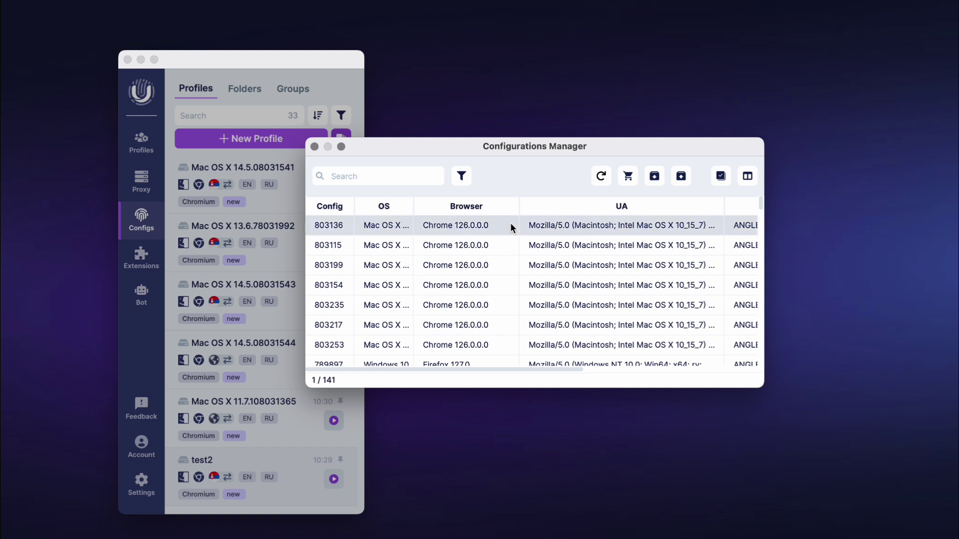
left_click(657, 182)
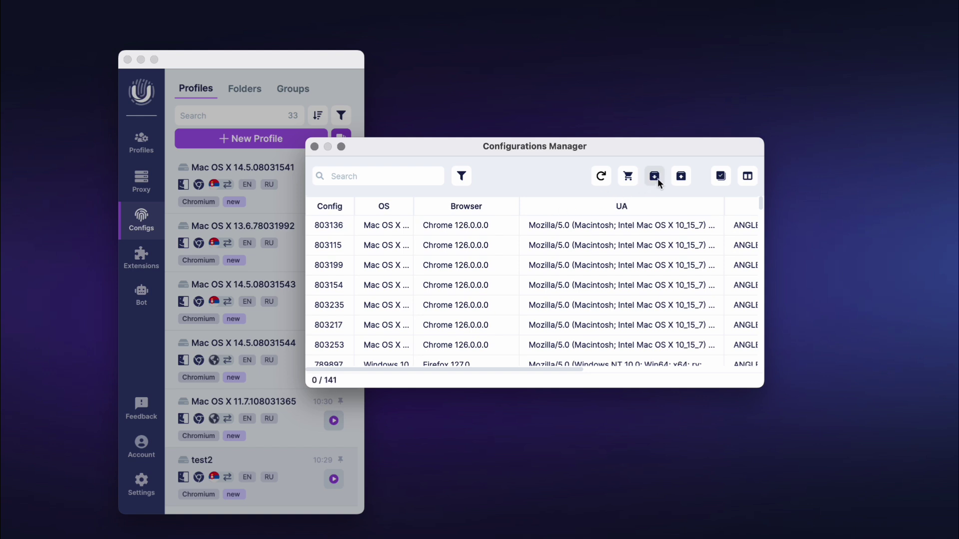
left_click(506, 233)
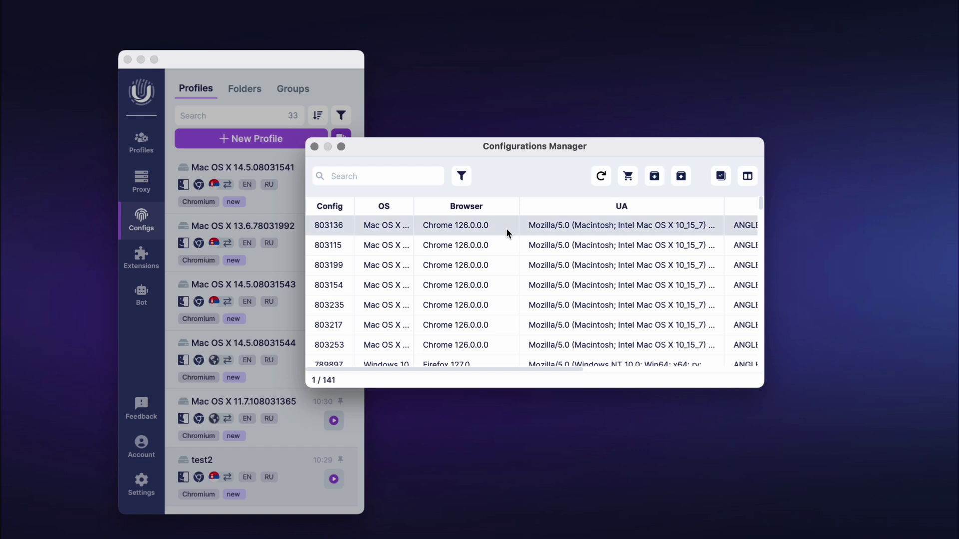
left_click(682, 177)
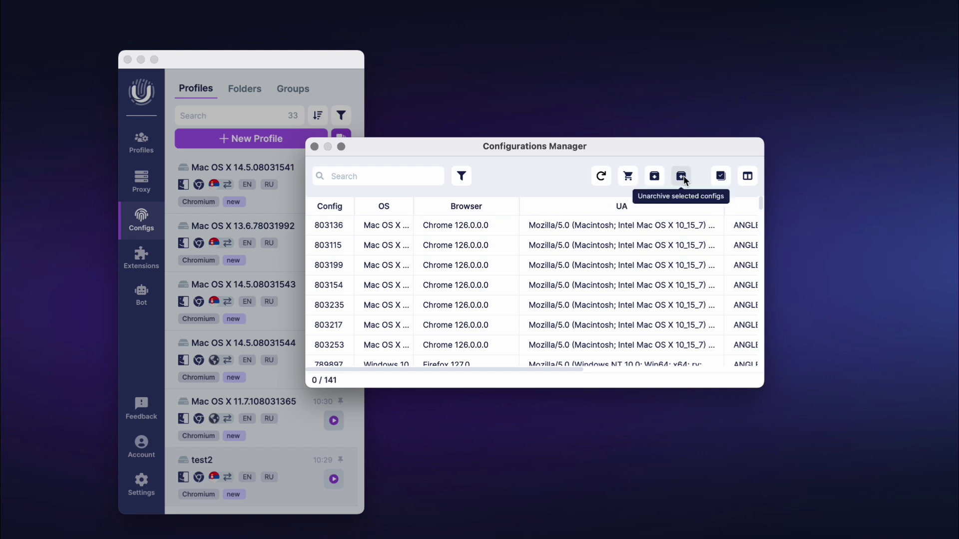
Open the online Configs Store and look through the configurations offered for purchase
left_click(627, 176)
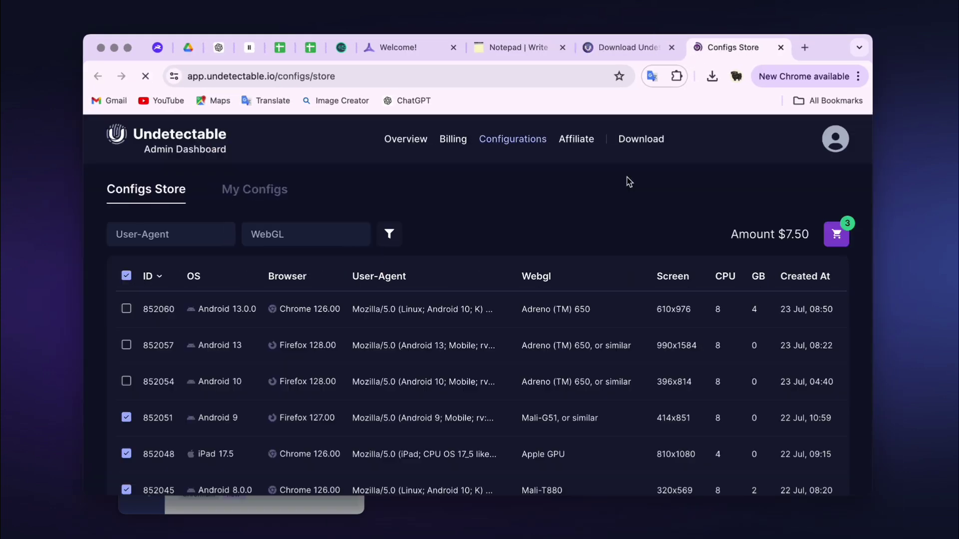
scroll(594, 374, "down", 4)
scroll(594, 373, "up", 6)
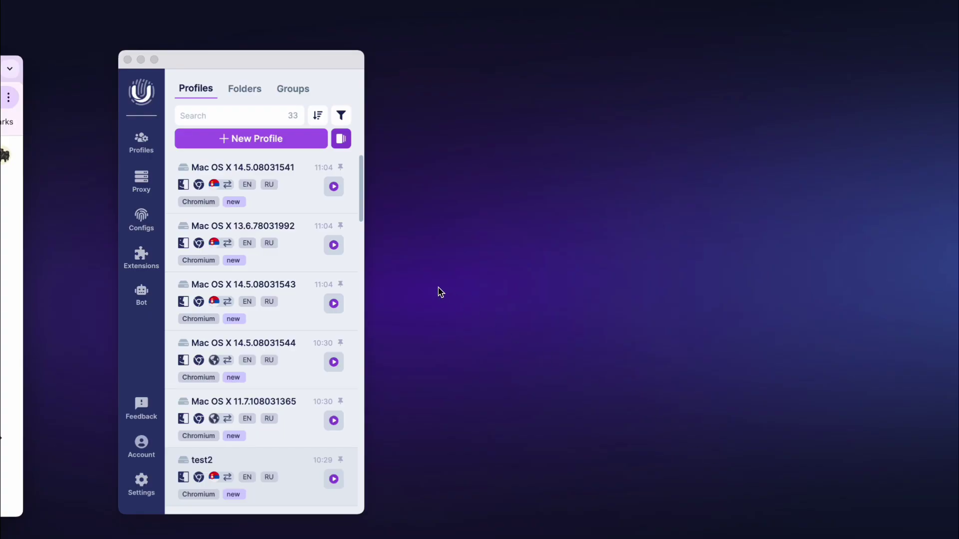
left_click(139, 257)
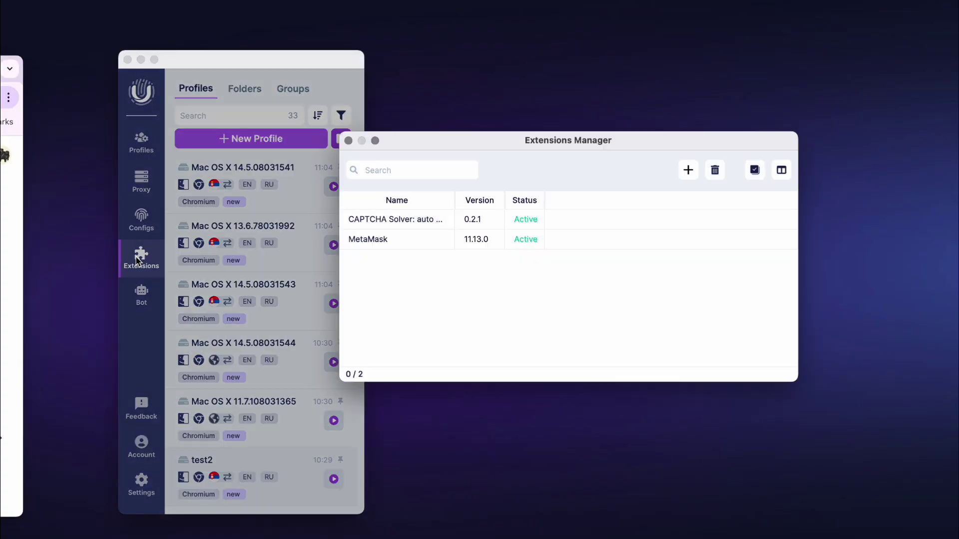
left_click_drag(502, 148, 496, 158)
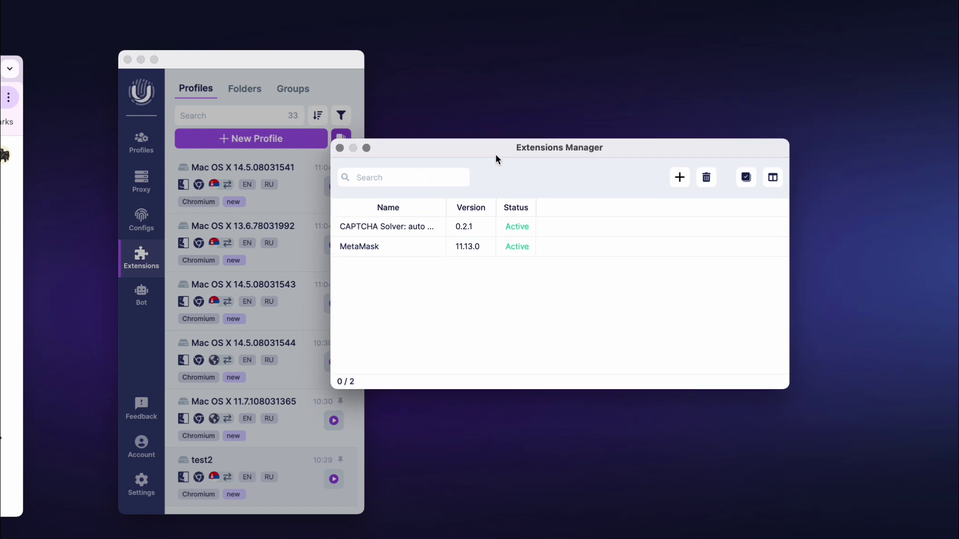
left_click(678, 178)
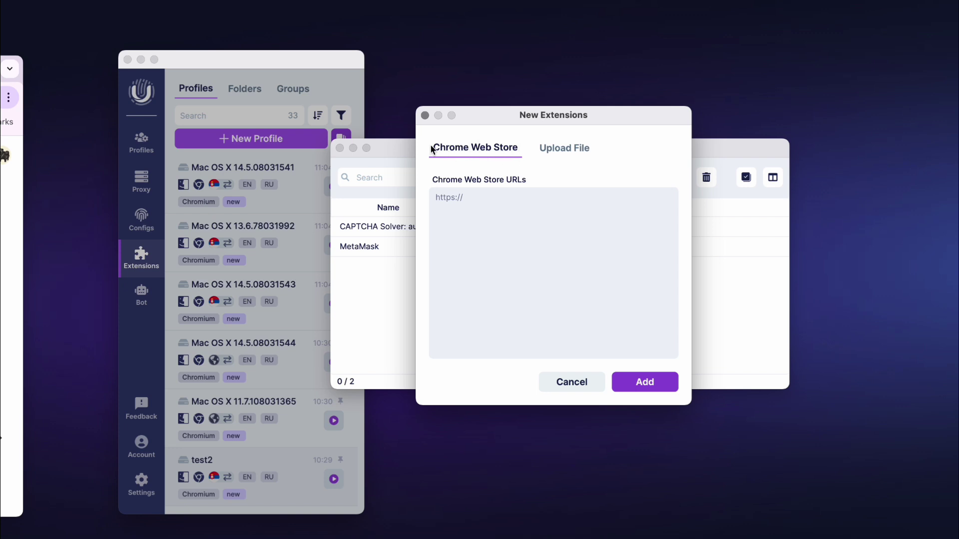
left_click(564, 149)
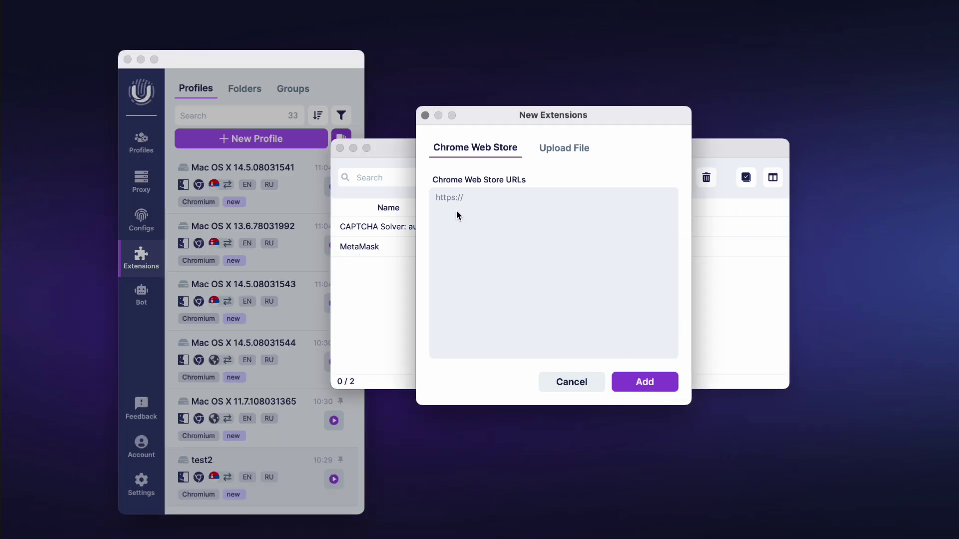
type("https://chromewebstore.google.com/detail/chatgpt-writer-write-mail/pdnenlnelpdomajfejgapbdpmjkfpjkp")
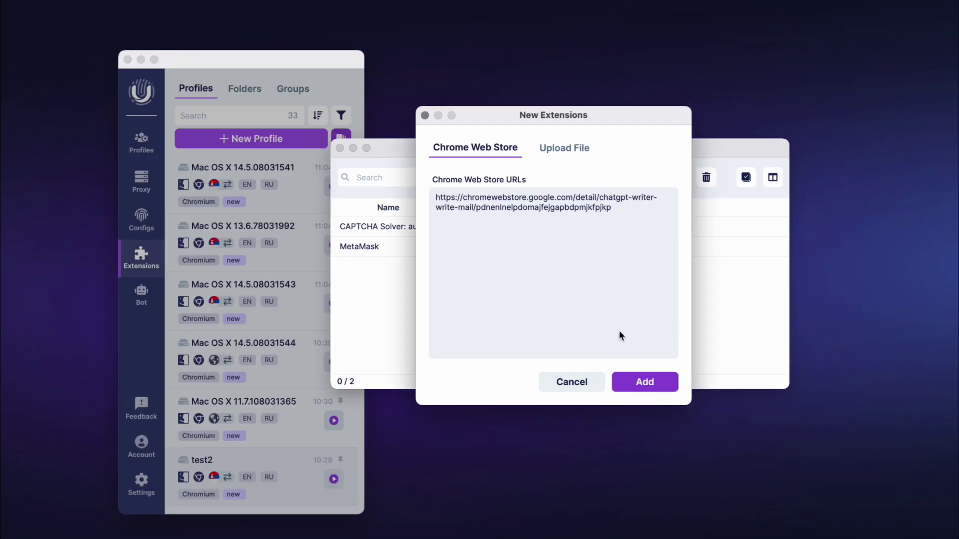
left_click(645, 382)
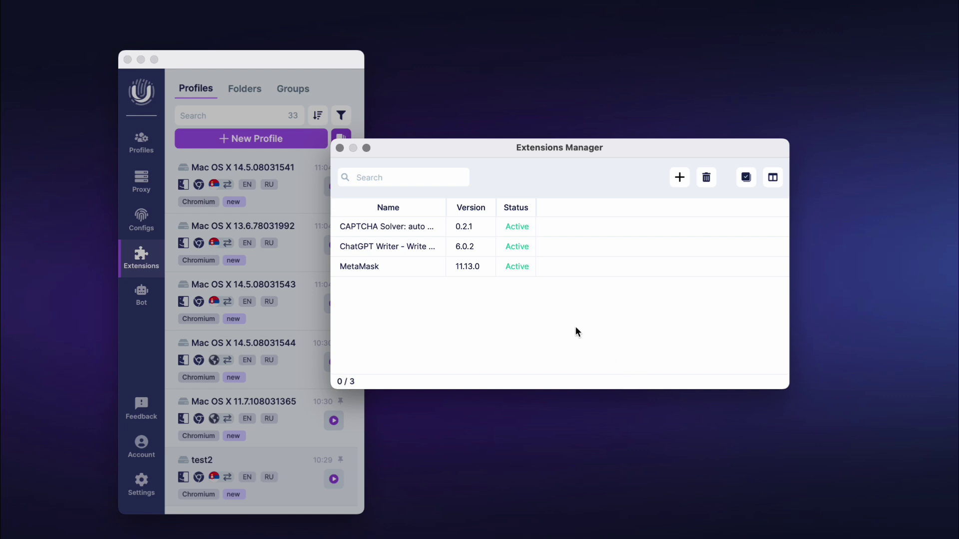
Disable the ChatGPT Writer extension and delete it from the Extensions Manager
left_click(556, 246)
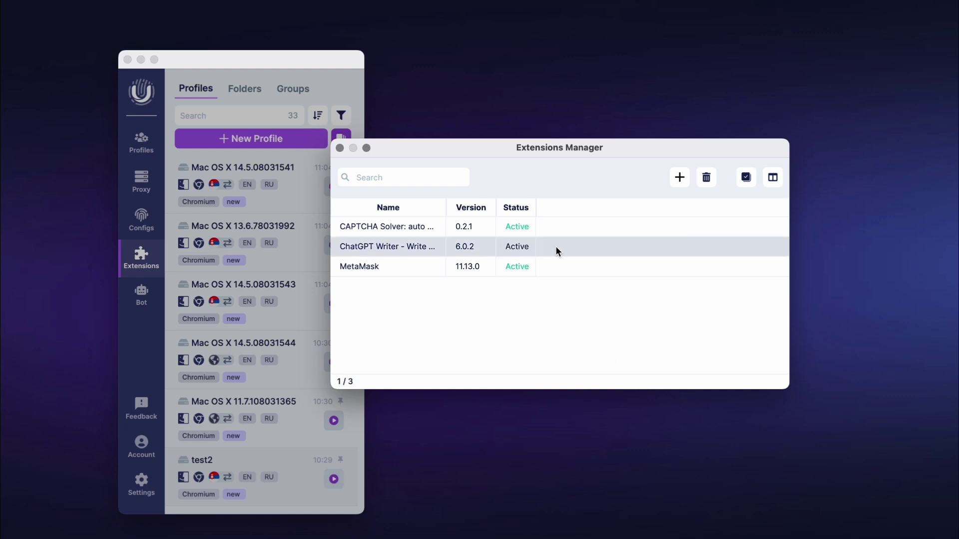
right_click(551, 248)
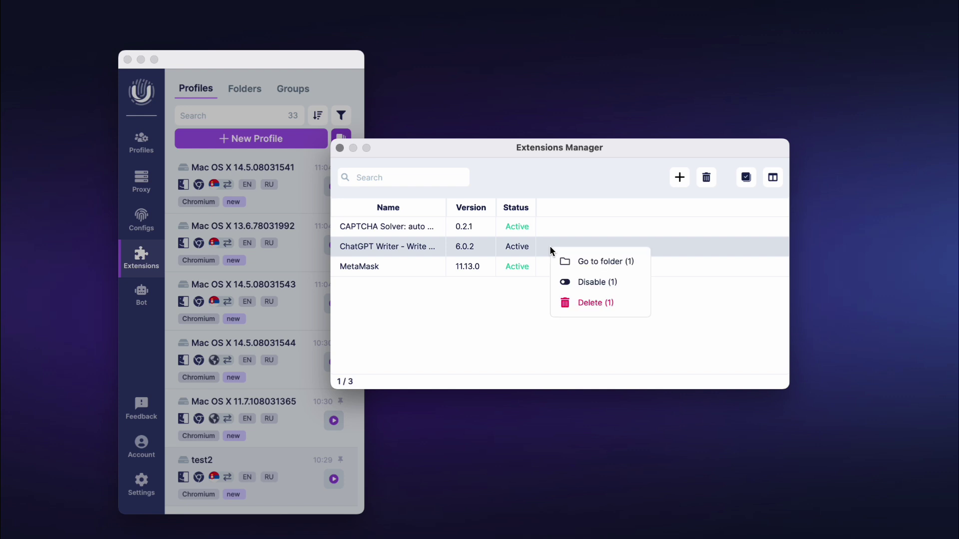
left_click(588, 282)
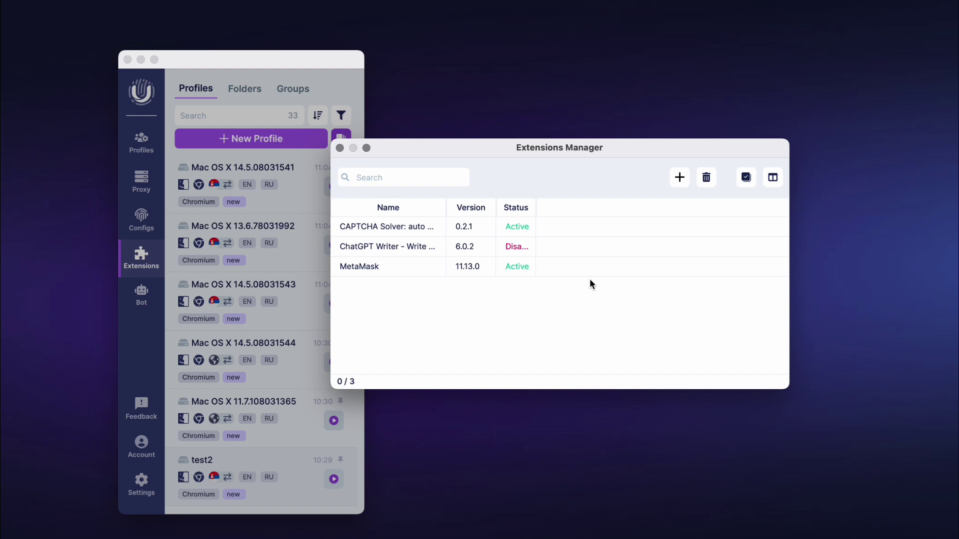
left_click(561, 246)
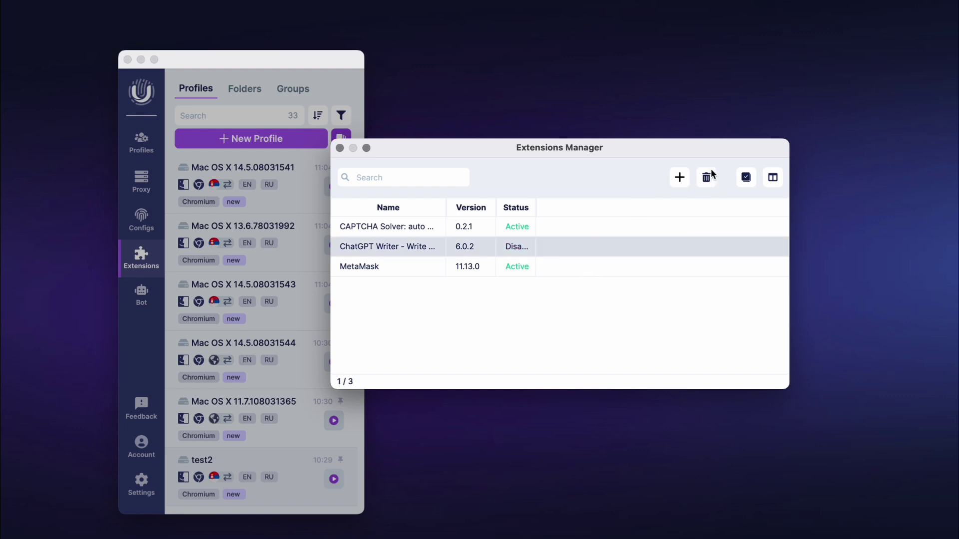
right_click(559, 247)
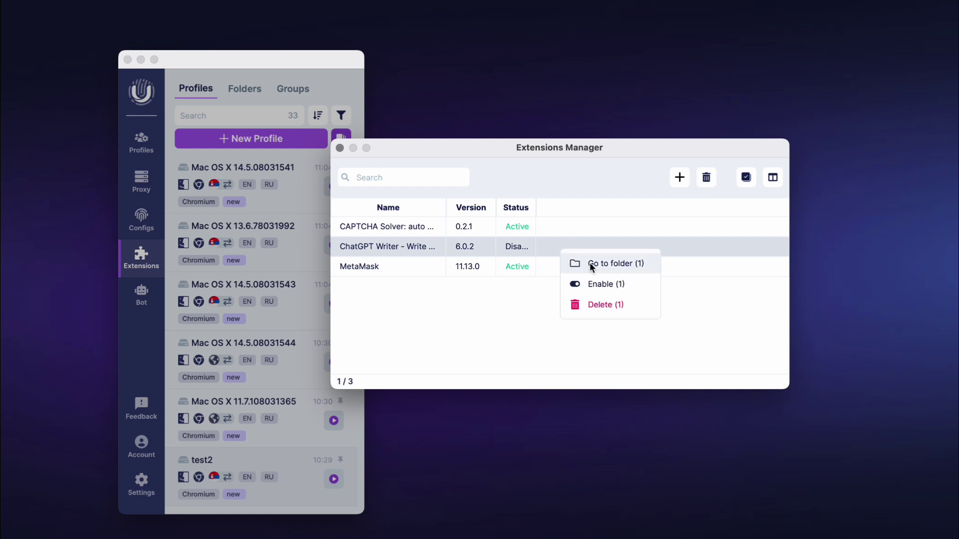
left_click(609, 304)
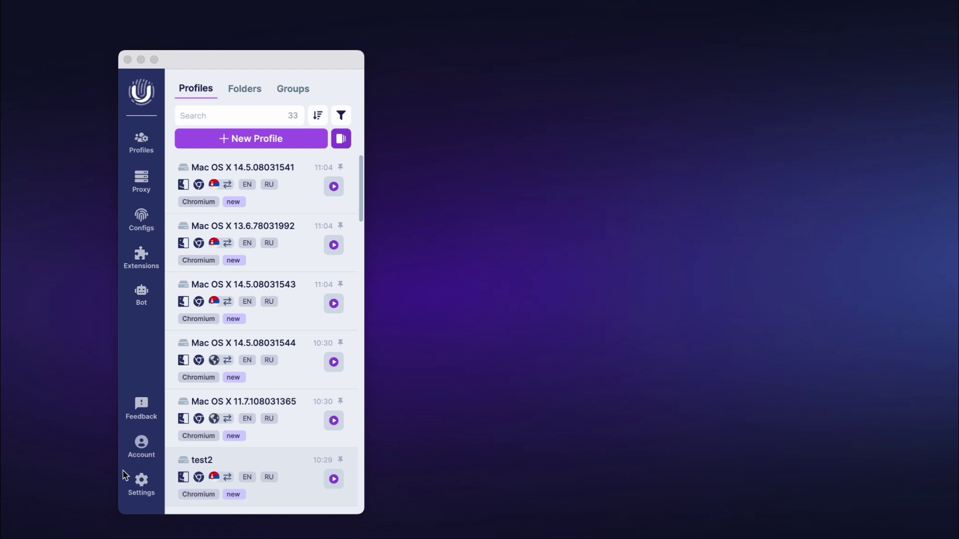
Review the main and advanced application settings and the general and fingerprint defaults for new profiles
left_click(143, 485)
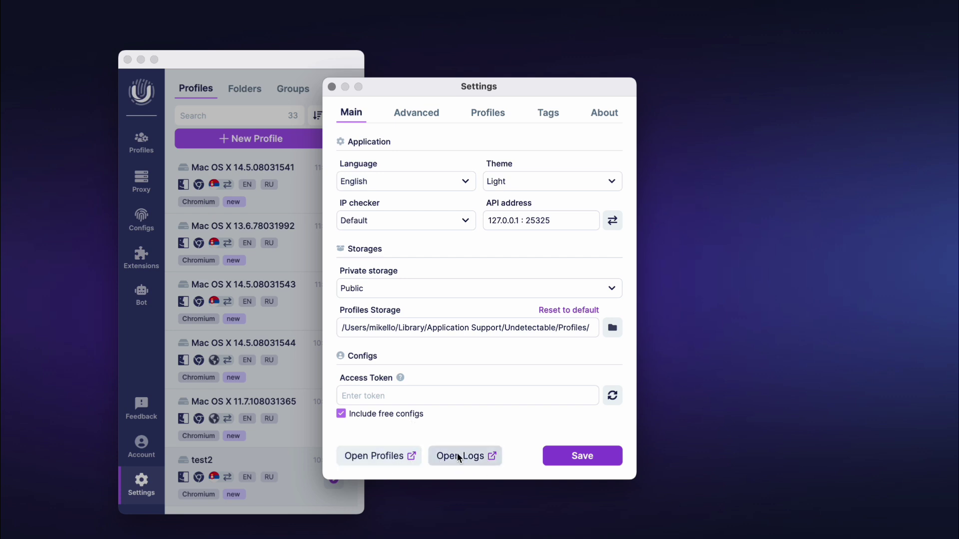
left_click(420, 114)
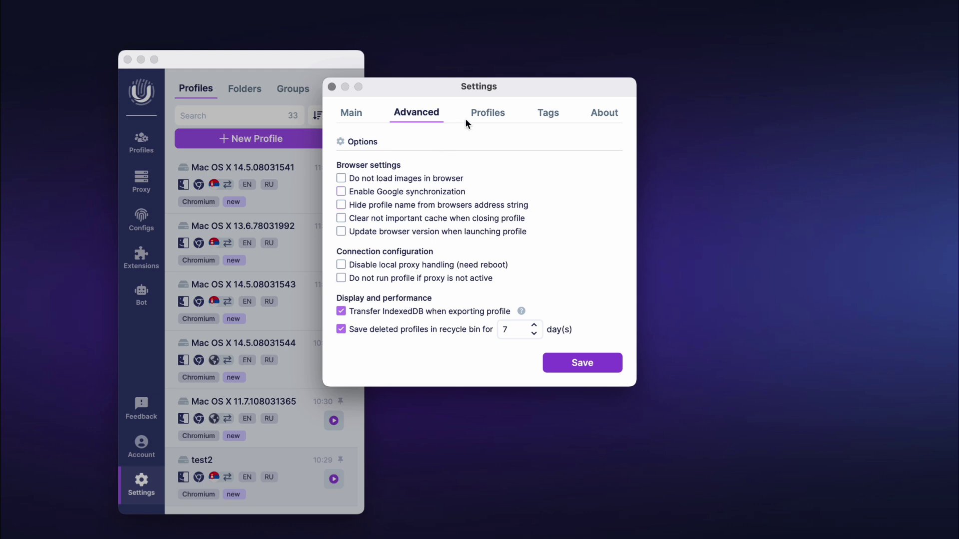
left_click(488, 113)
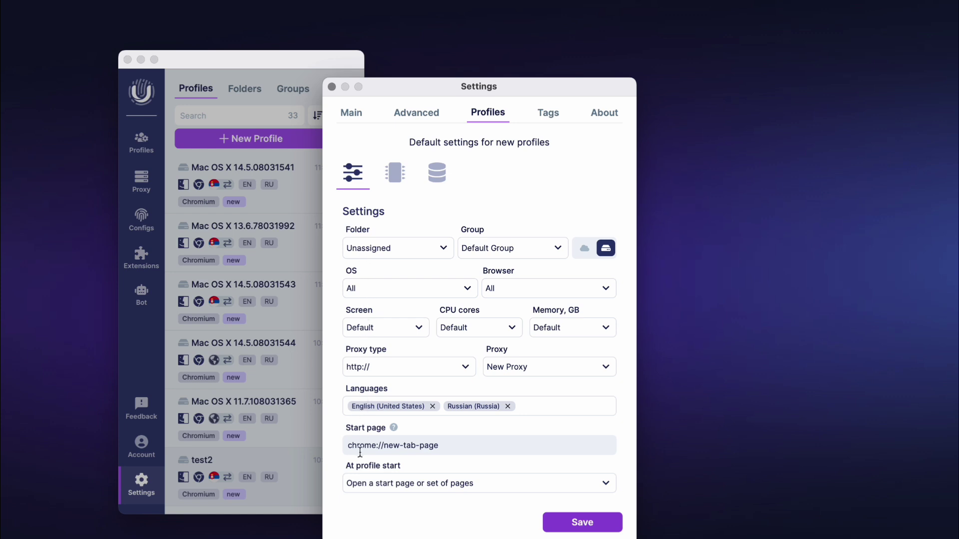
left_click(395, 175)
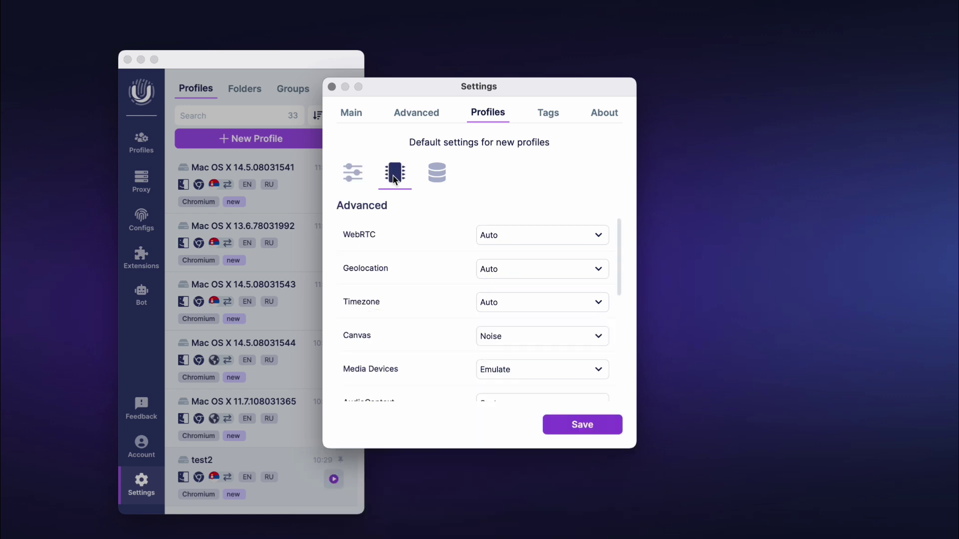
scroll(447, 331, "down", 8)
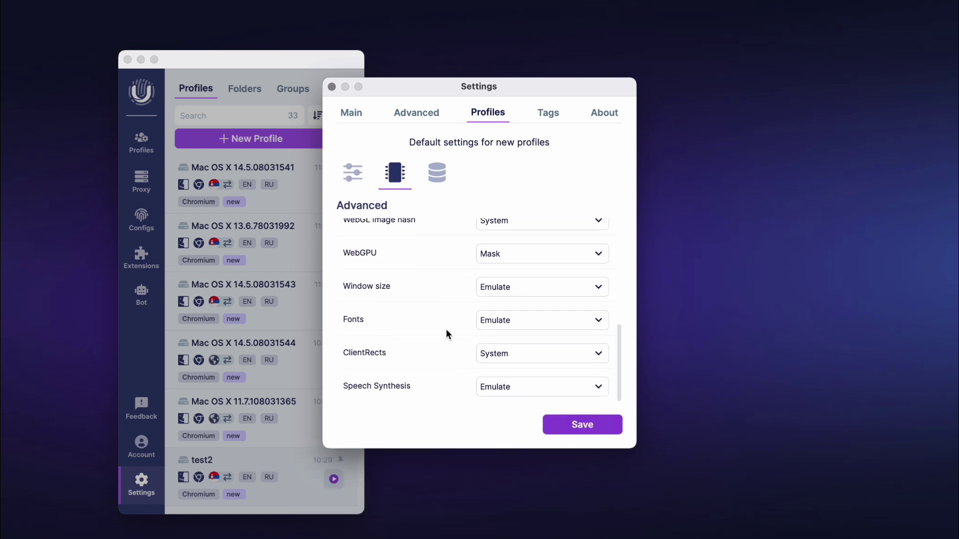
scroll(446, 331, "up", 8)
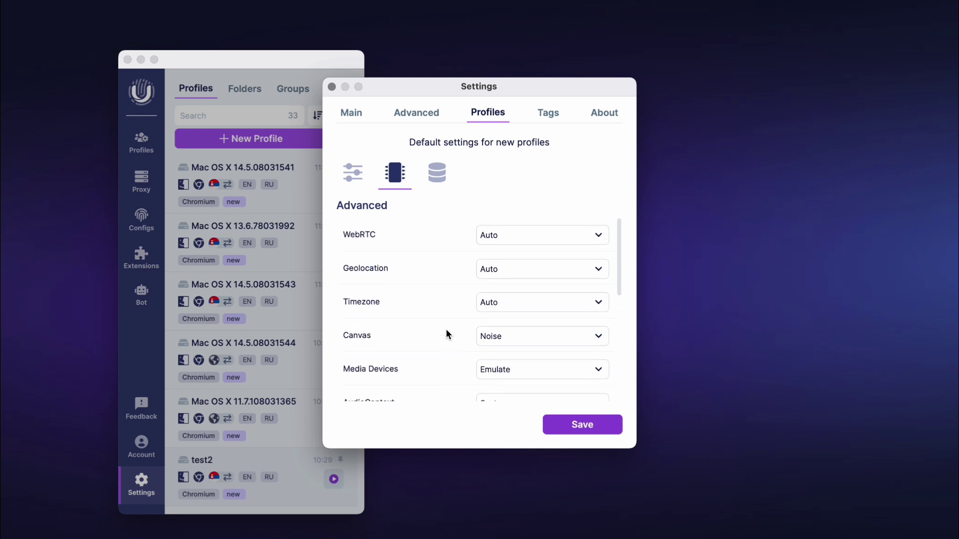
scroll(445, 330, "down", 8)
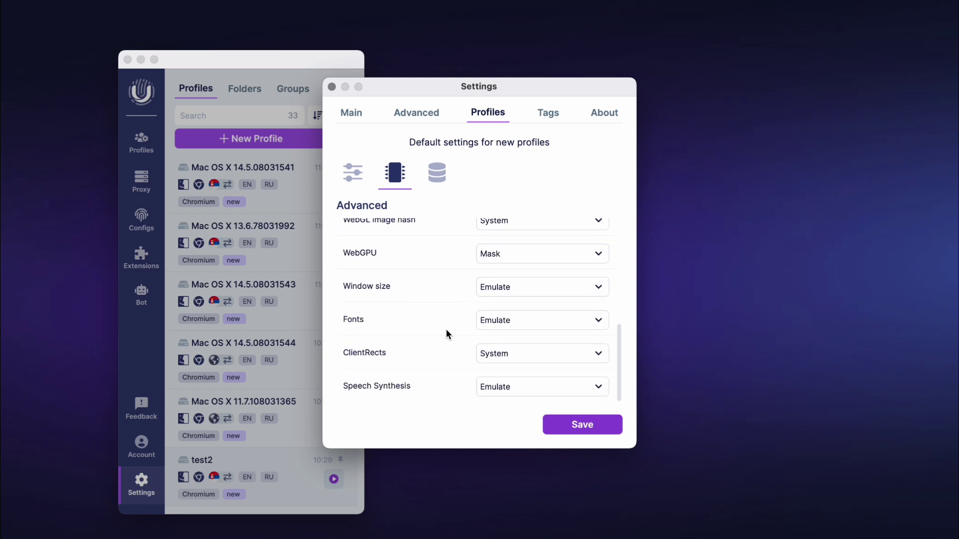
scroll(446, 331, "up", 8)
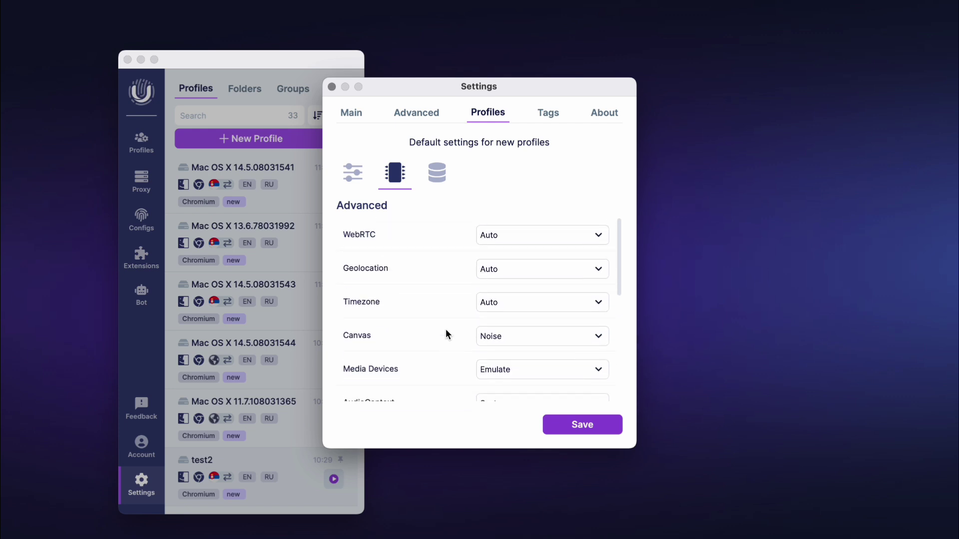
Examine the default browser options for new profiles, expanding Core, Cookies and Bookmarks
left_click(432, 177)
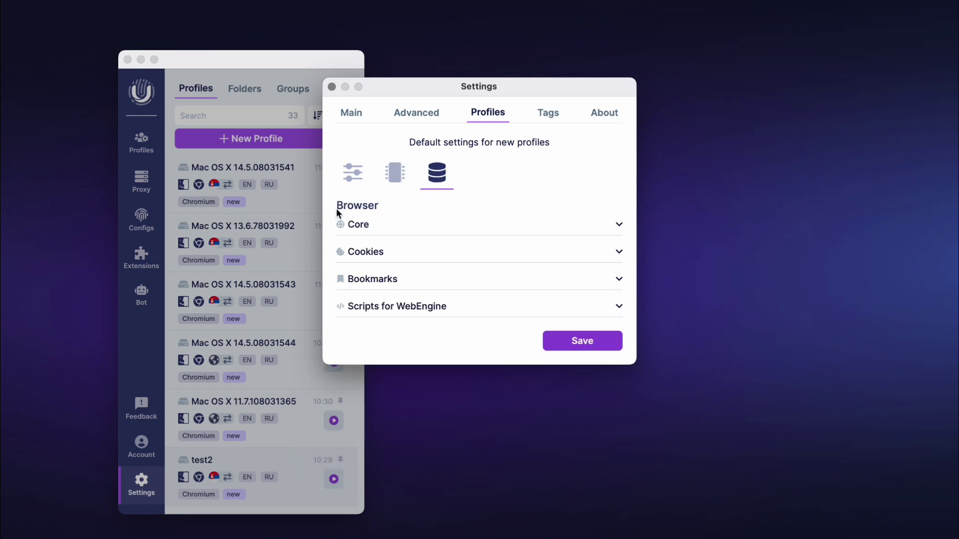
left_click(344, 226)
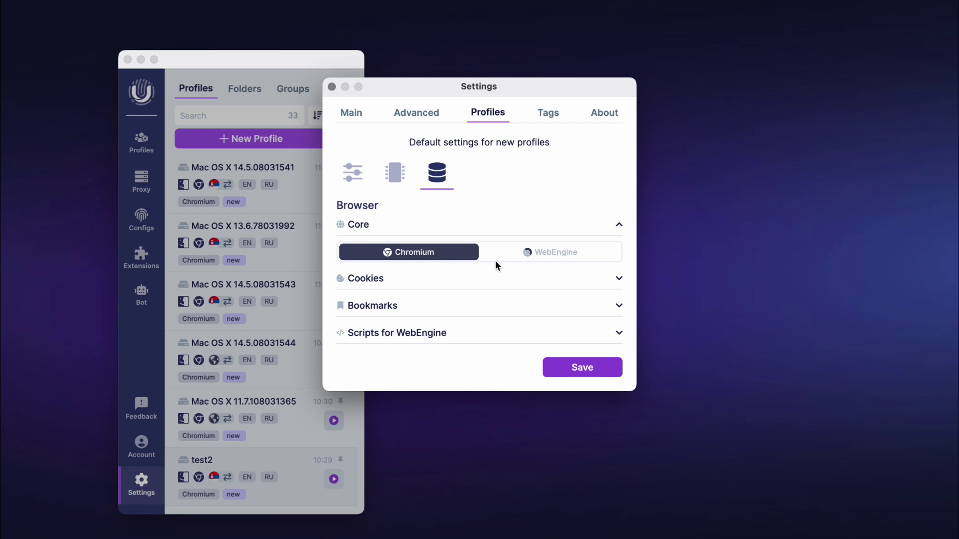
left_click(573, 279)
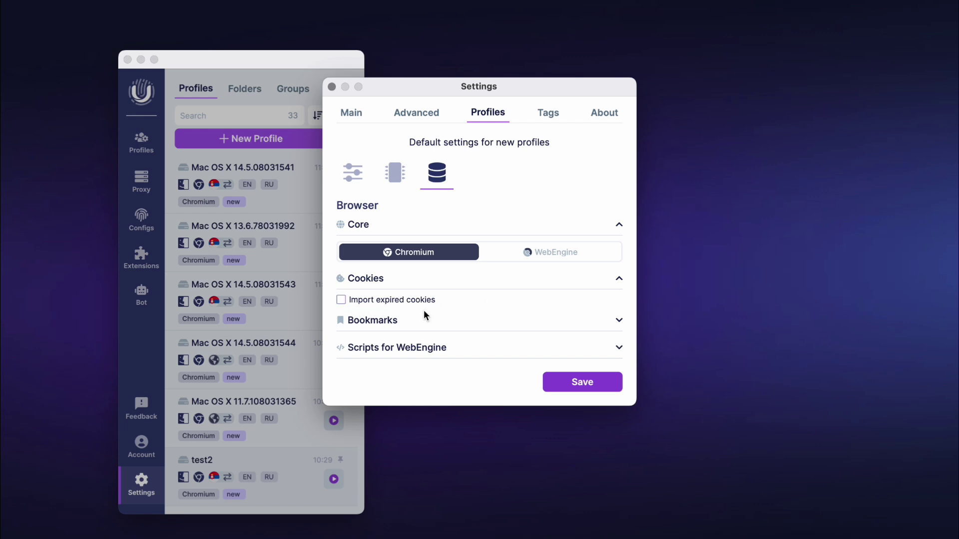
left_click(394, 324)
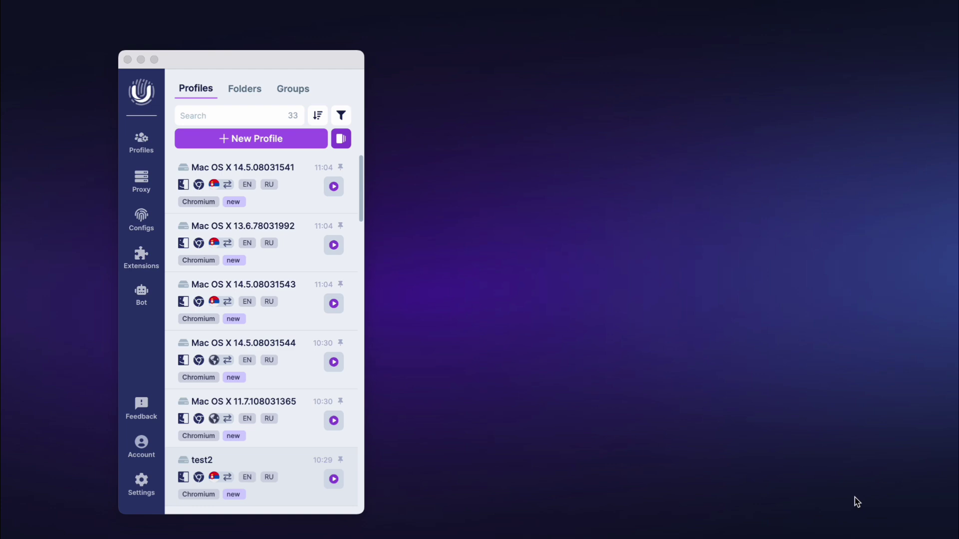
Switch to the Undetectable admin dashboard in Chrome and open its Configs Store
left_click(142, 216)
left_click(629, 175)
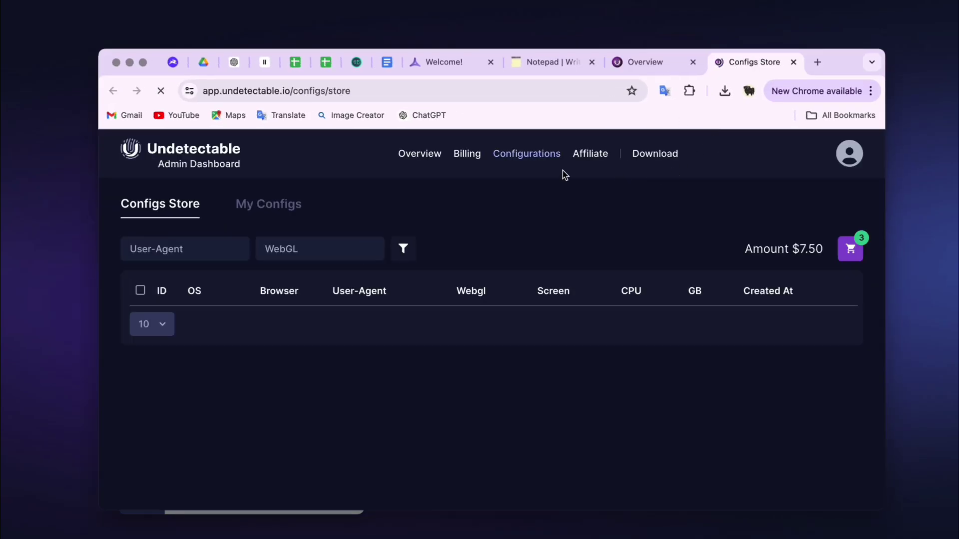
left_click(656, 71)
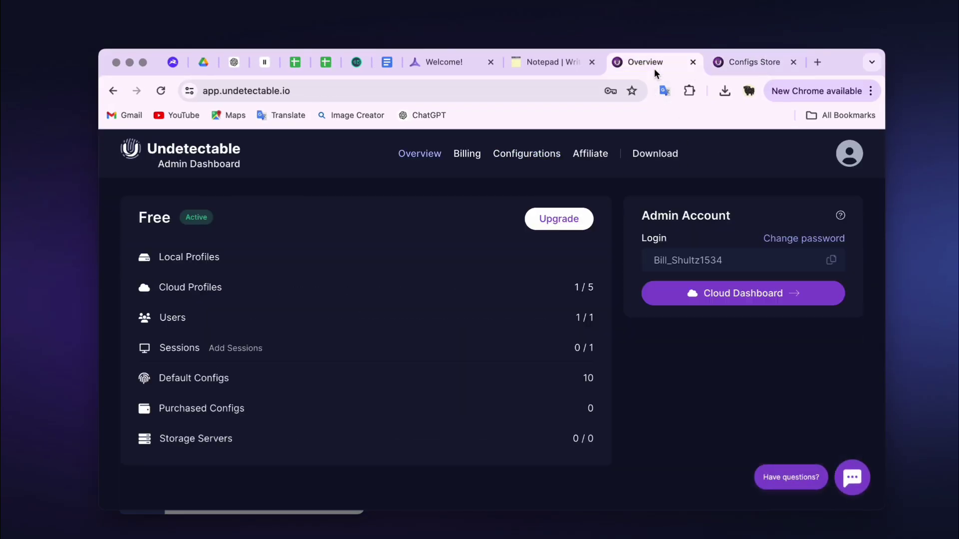
left_click(537, 159)
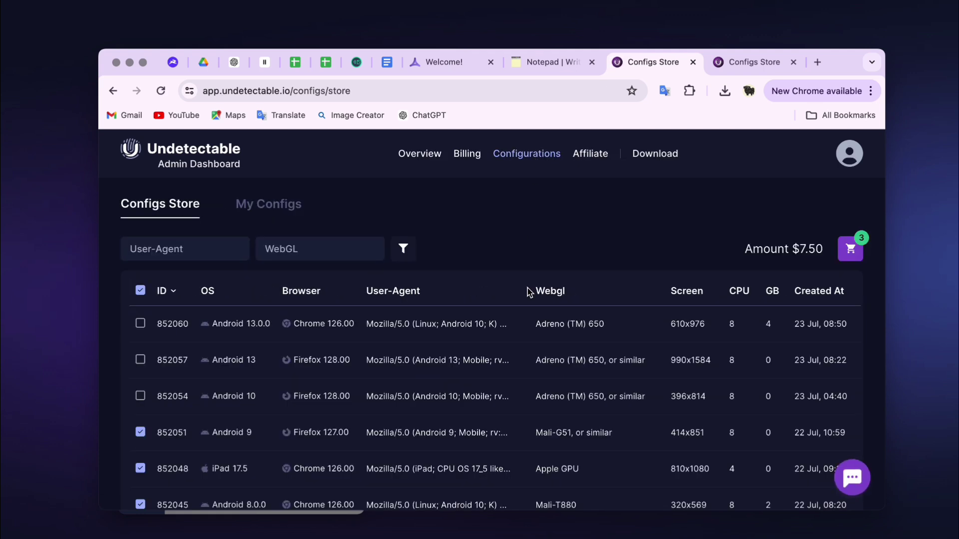
Deselect configs 852051, 852048 and 852045 in the Configs Store list
scroll(482, 321, "down", 2)
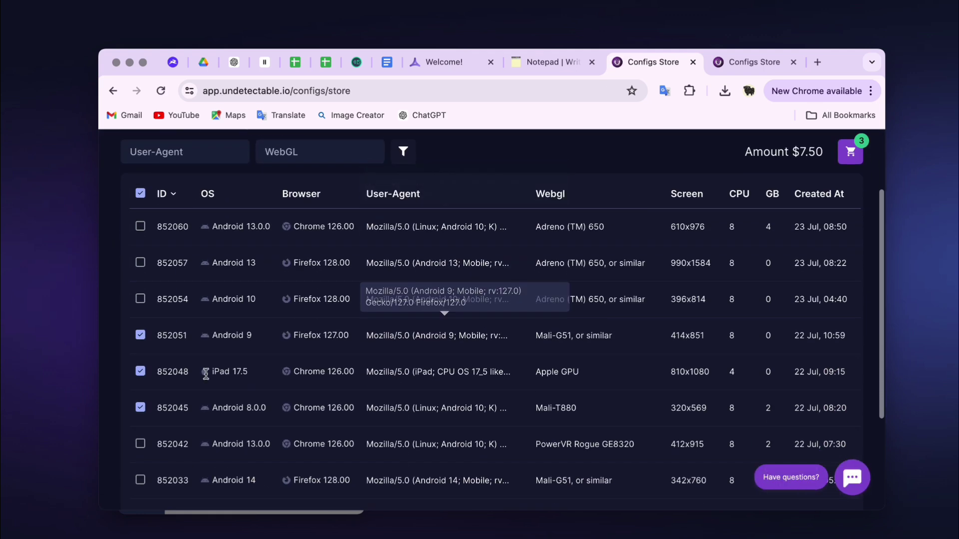
left_click(140, 335)
left_click(141, 372)
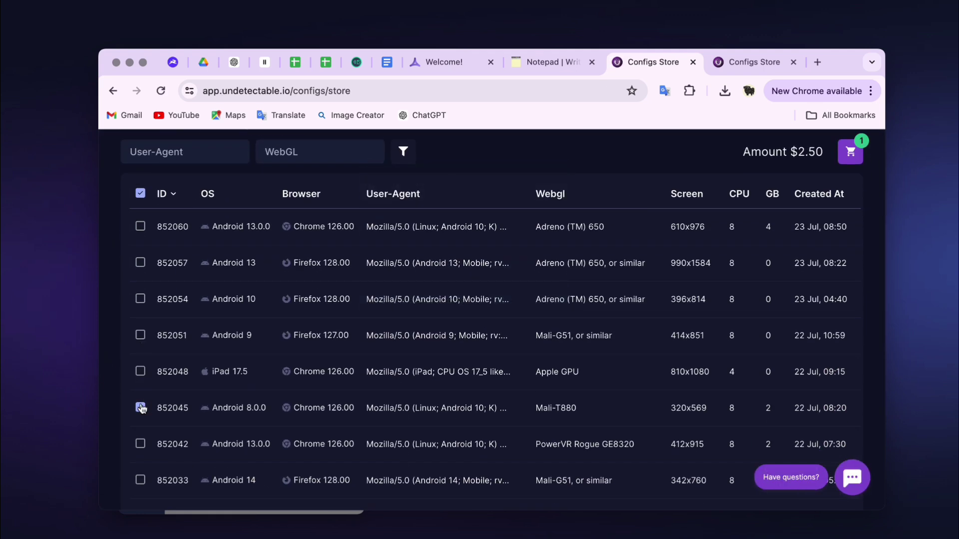
left_click(141, 408)
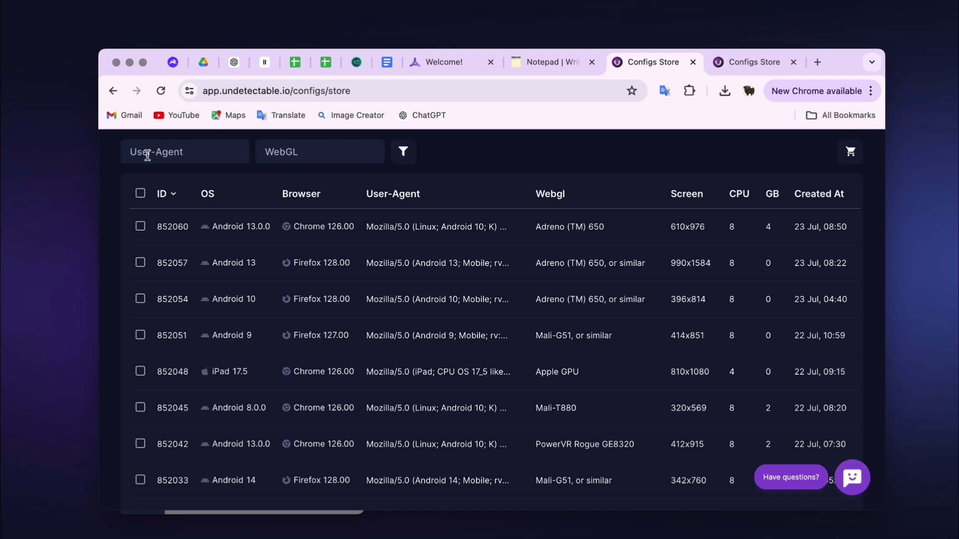
scroll(395, 190, "up", 2)
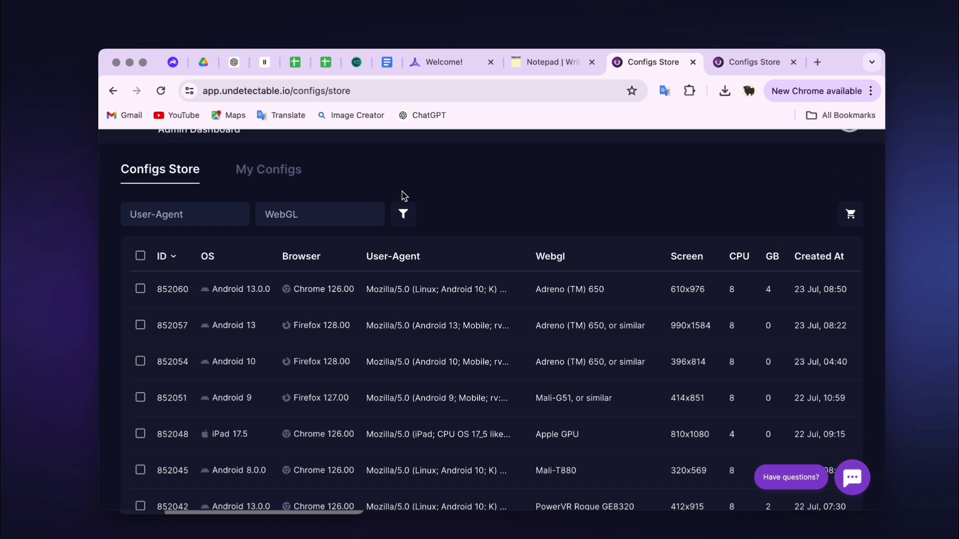
Check the My Configs list, return to the store, select configs 852060, 852057 and 852054 and open the cart
left_click(270, 180)
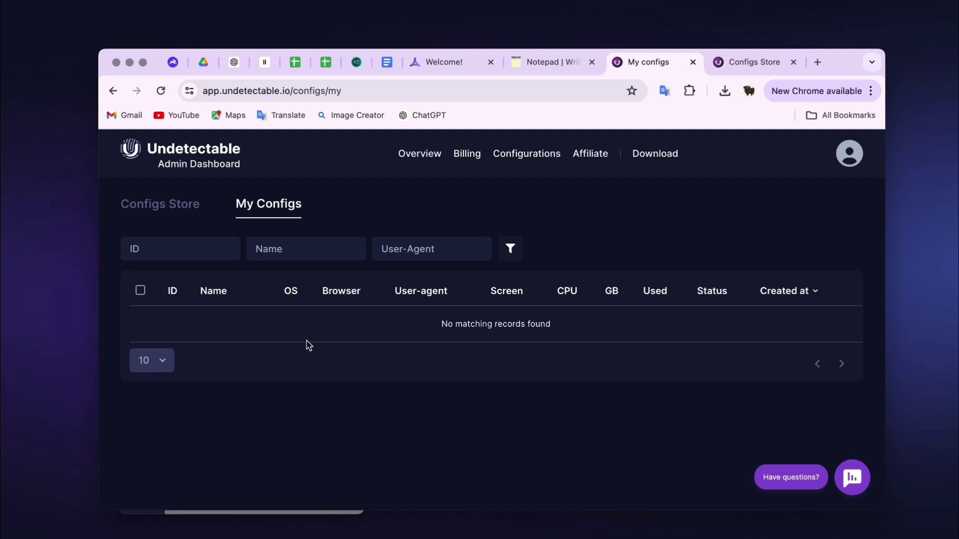
left_click(179, 218)
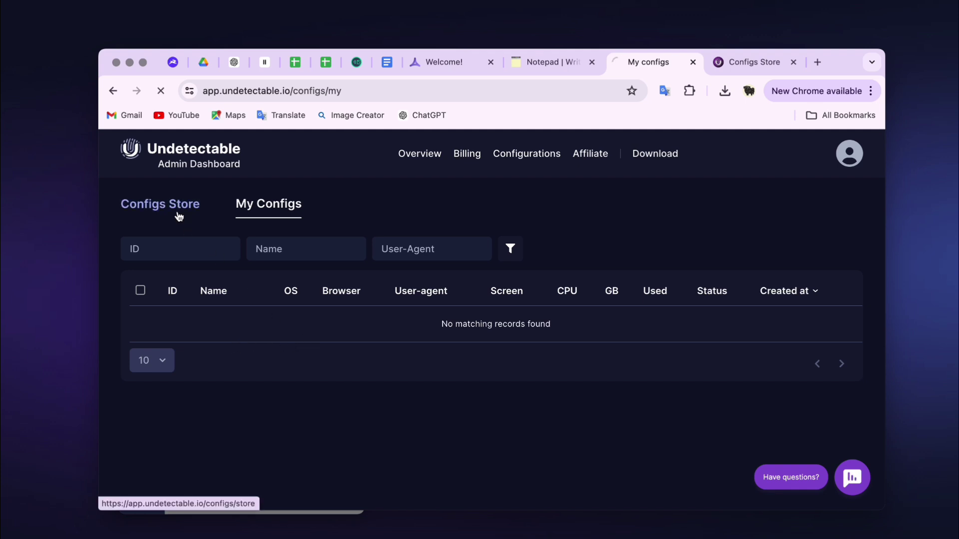
left_click(140, 324)
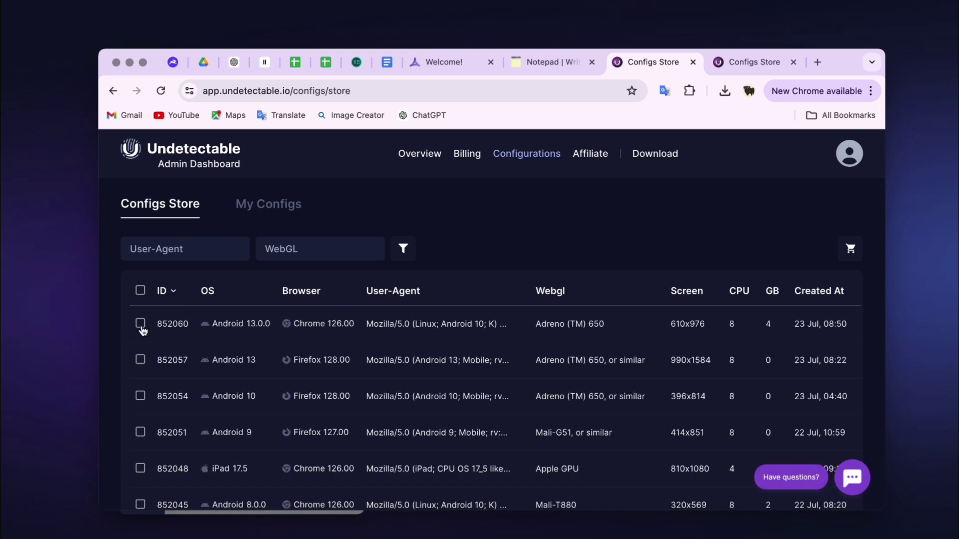
left_click(140, 396)
left_click(140, 359)
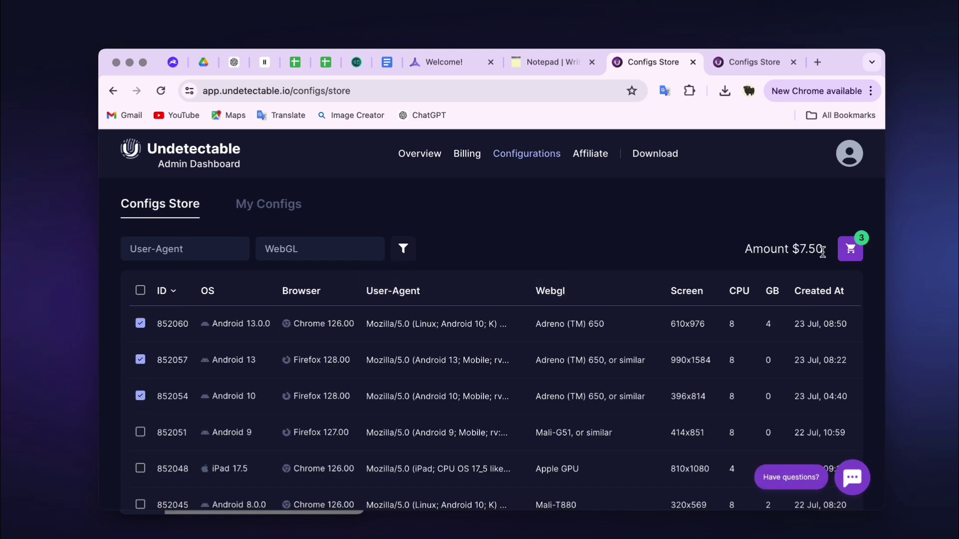
left_click(850, 249)
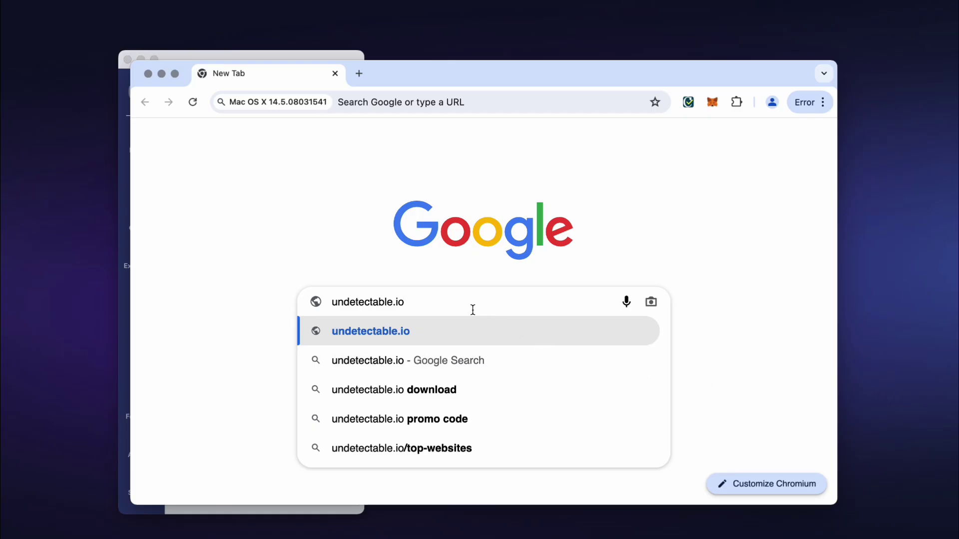
Open undetectable.io in the profile's browser and look through its Help resources and social media links
key("Return")
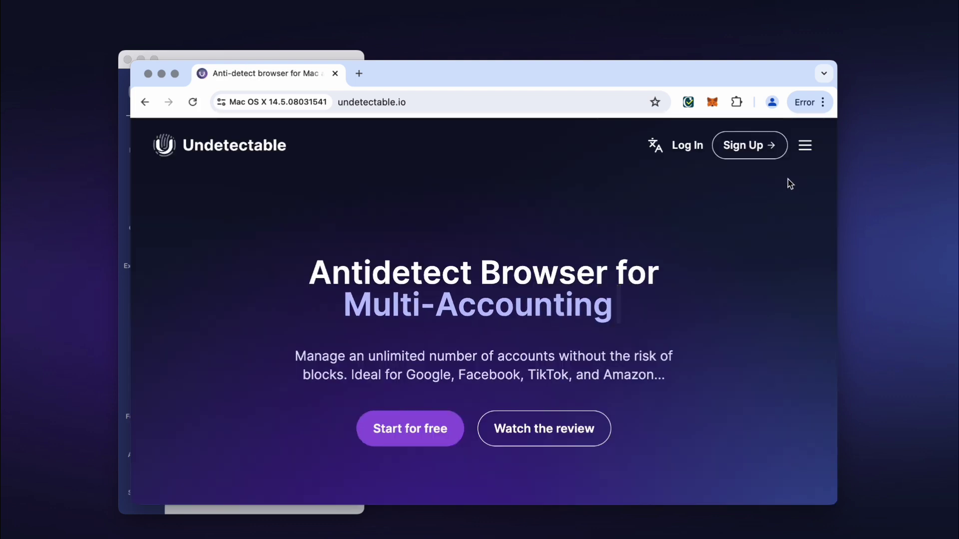
left_click(802, 146)
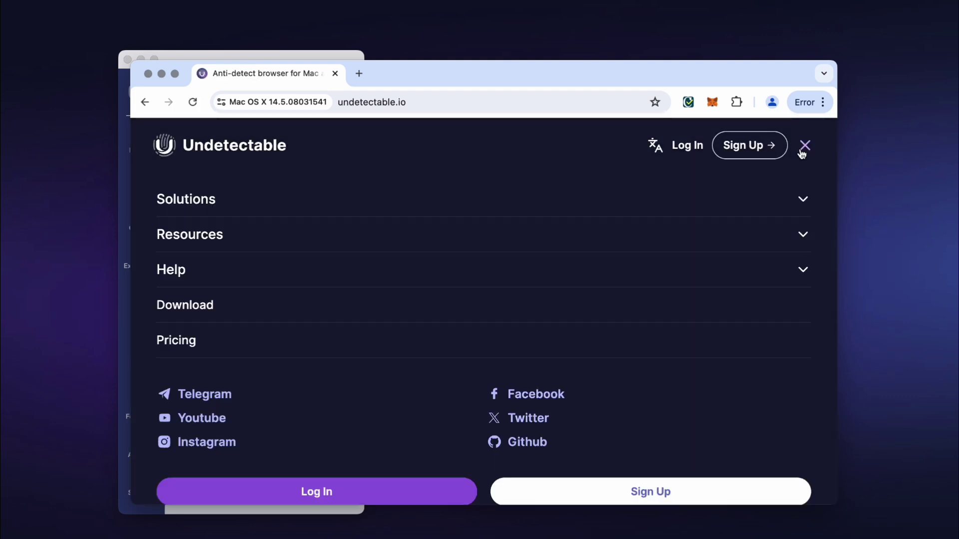
left_click(238, 275)
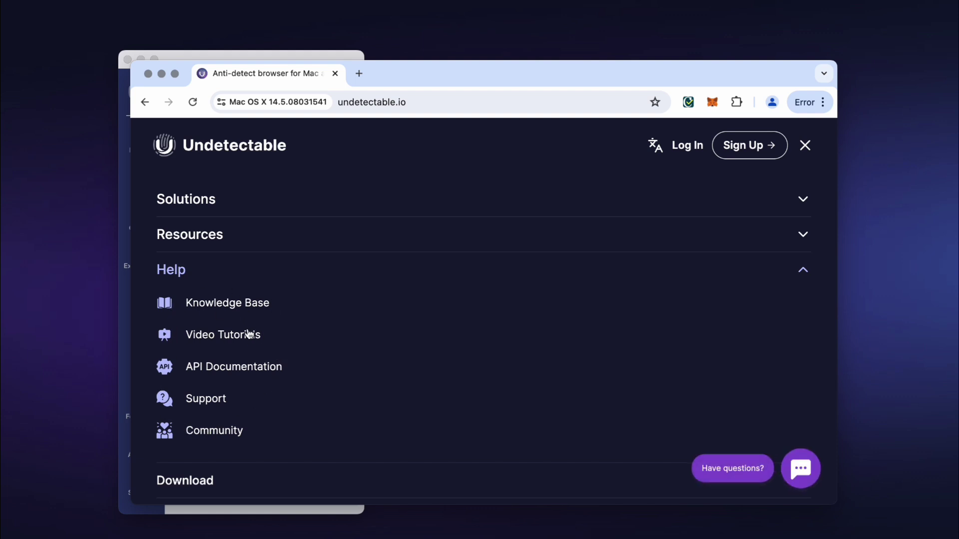
scroll(276, 395, "down", 5)
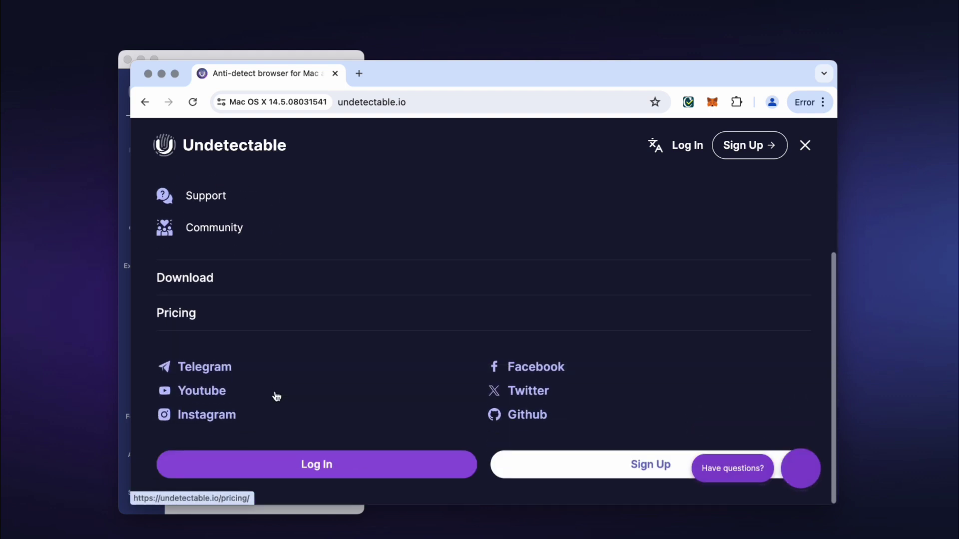